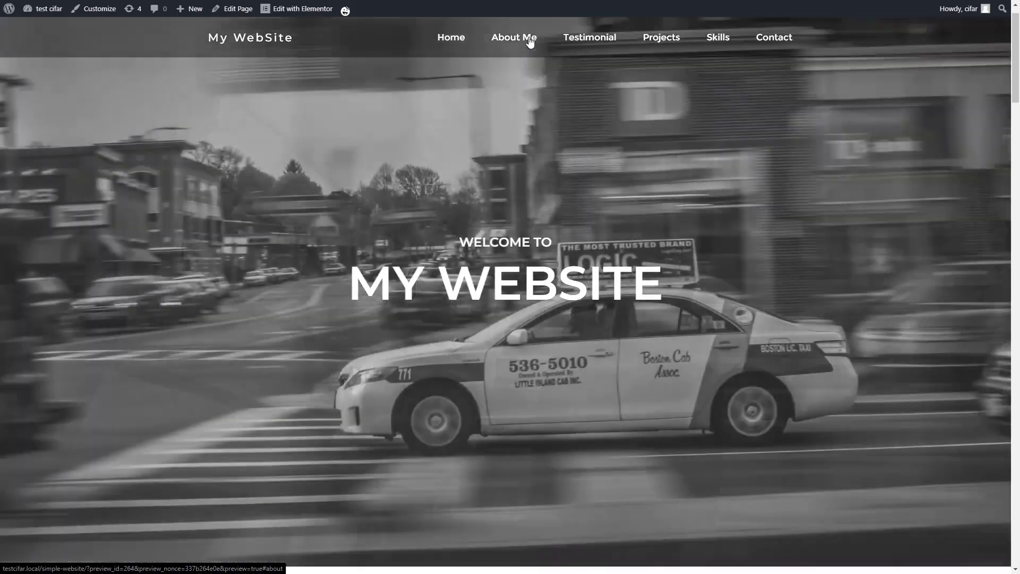
- Jump to the About Me section from the preview's navigation bar and scroll around it
left_click(514, 37)
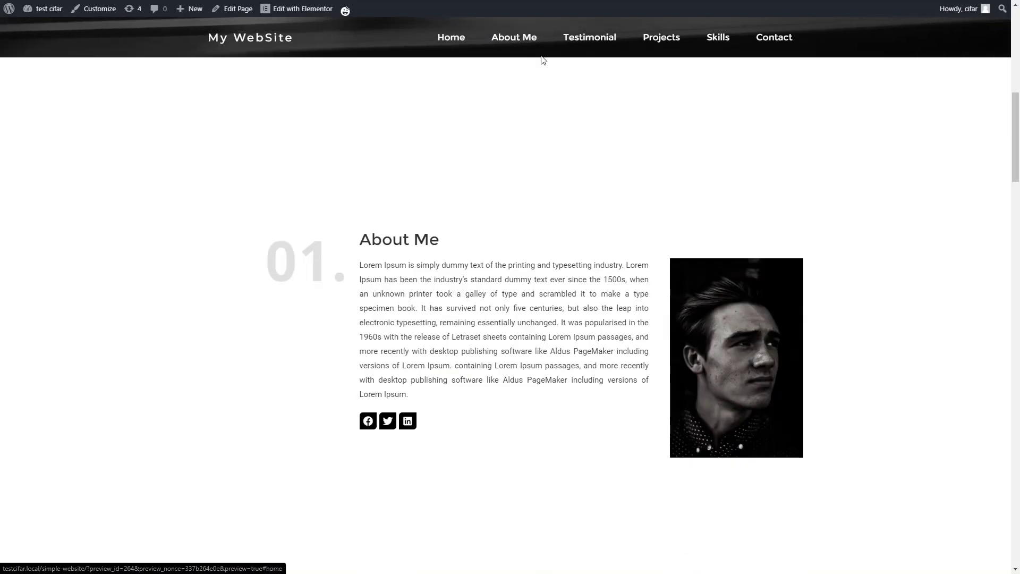
scroll(562, 132, "down", 2)
scroll(562, 132, "up", 1)
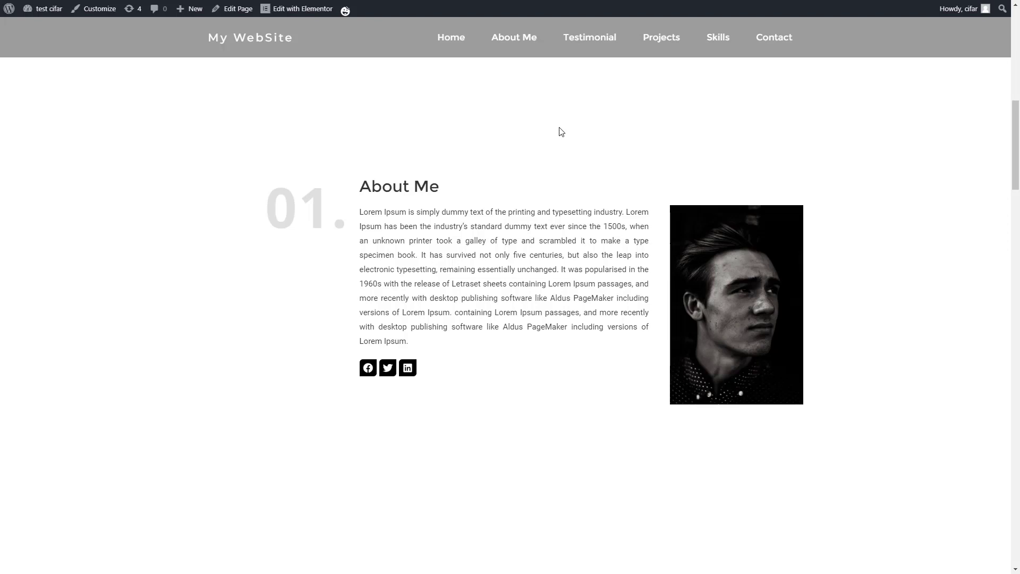
scroll(481, 267, "up", 2)
scroll(480, 266, "down", 2)
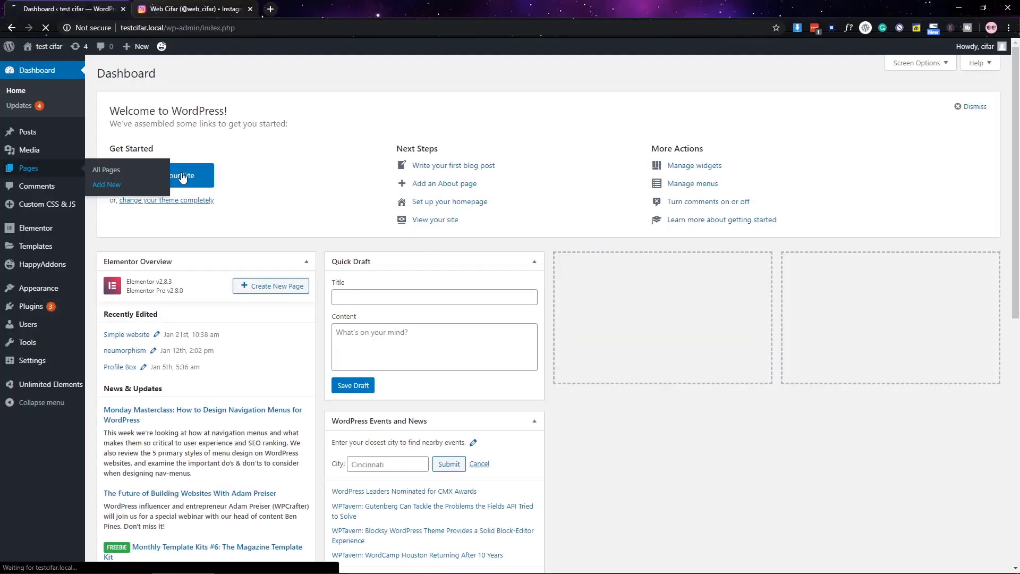
- Publish a new 'my website' page using the Elementor Canvas template and open it in Elementor
left_click(98, 165)
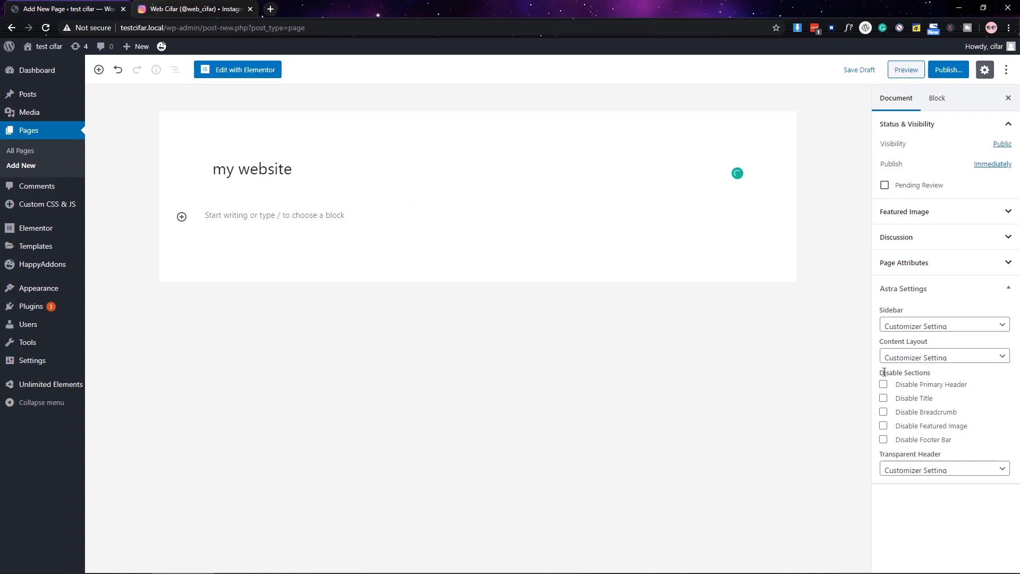
left_click(903, 264)
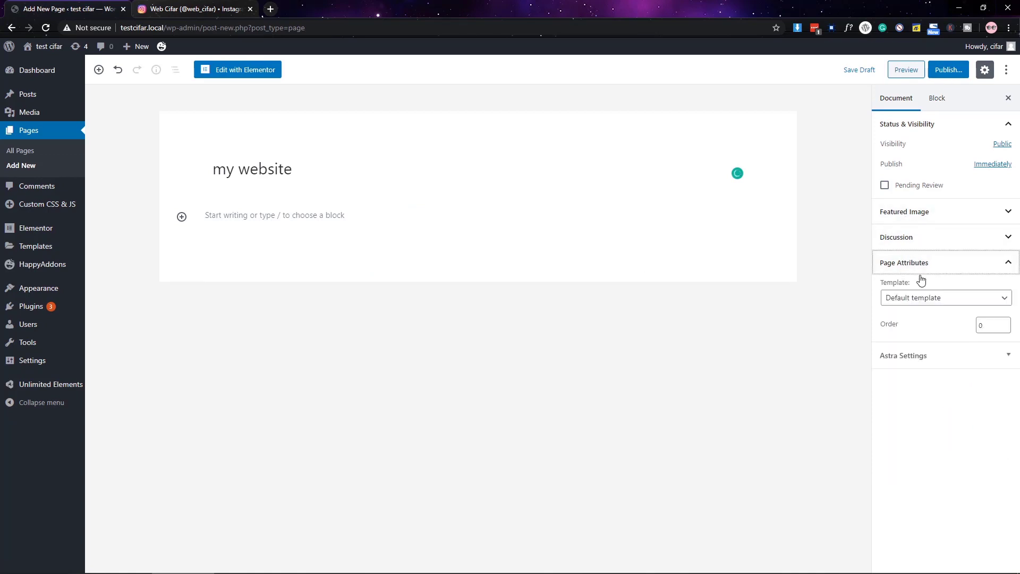
left_click(930, 322)
left_click(949, 69)
left_click(943, 70)
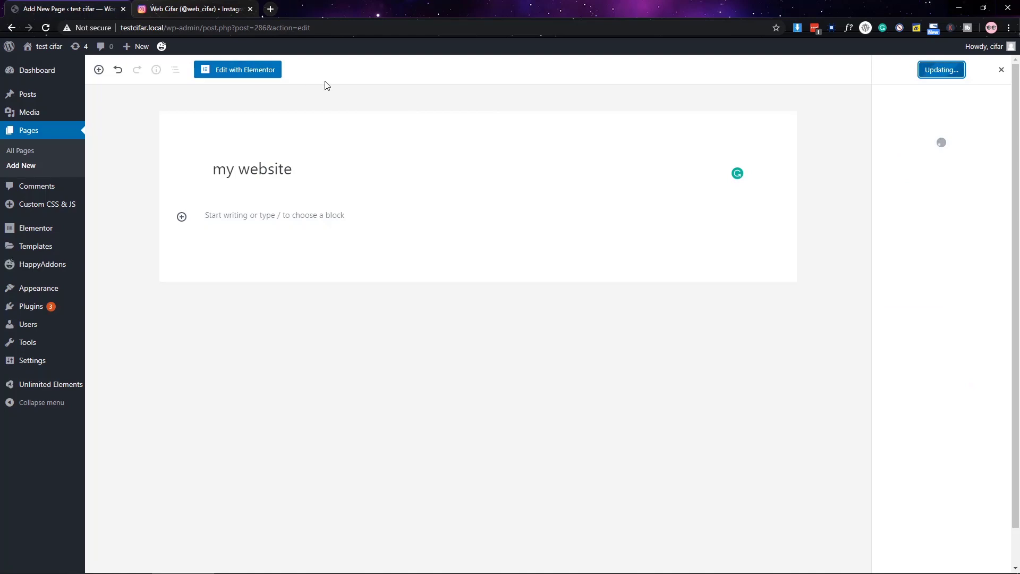
left_click(208, 72)
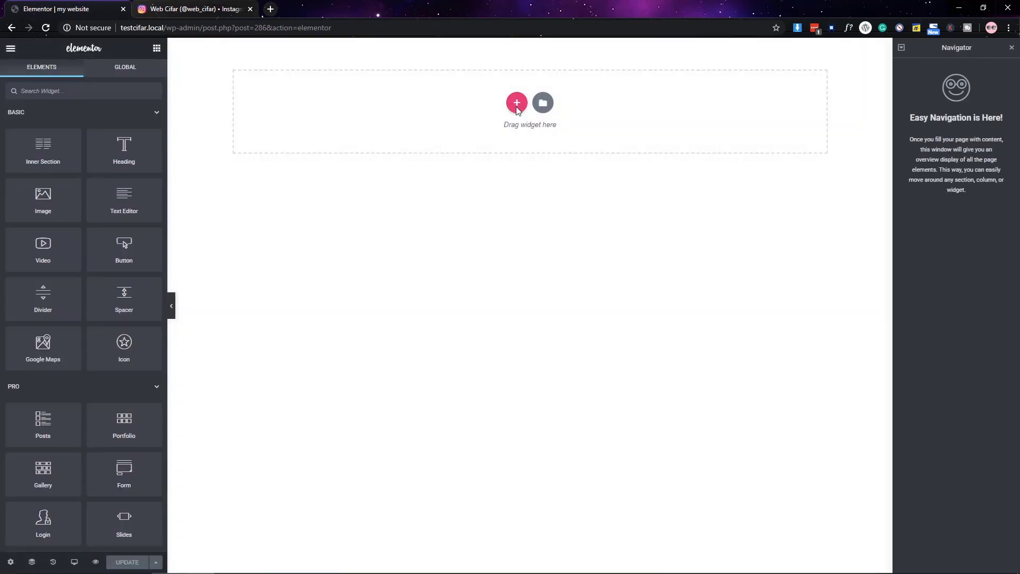
- Add a one-column section with its height set to minimum height
left_click(518, 103)
left_click(386, 133)
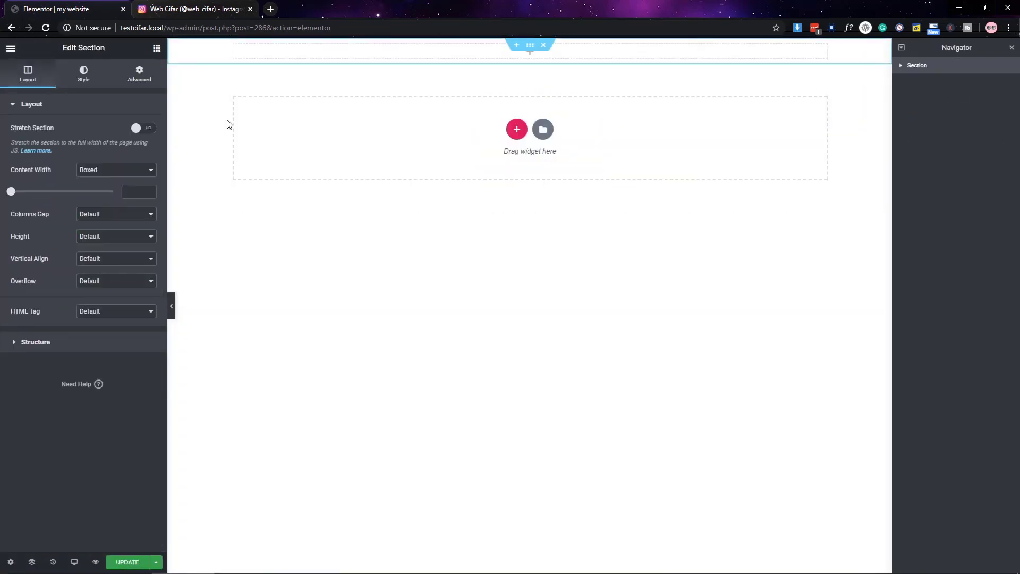
left_click(118, 264)
left_click(101, 274)
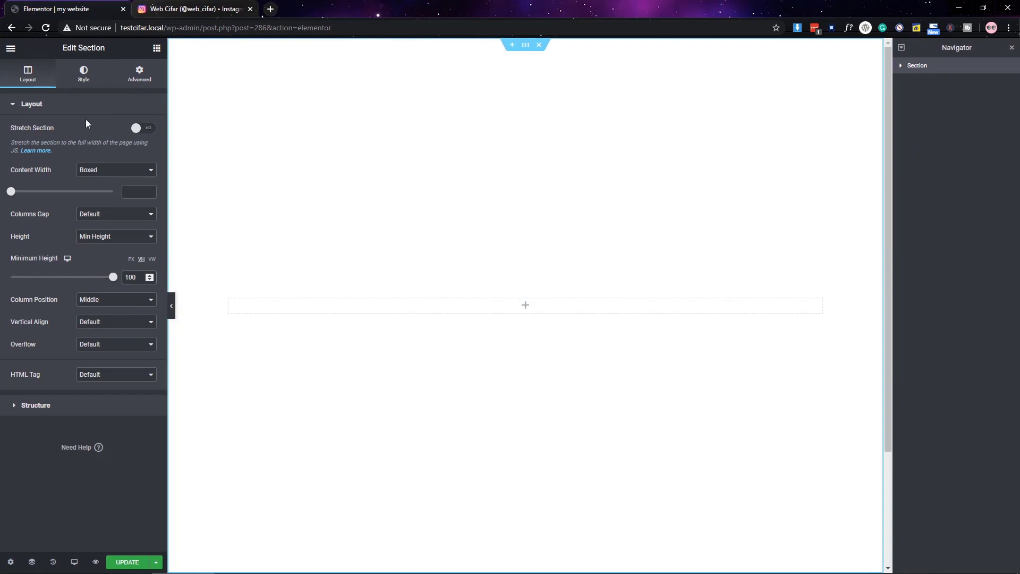
- Give the section a slideshow background of forest, stairs and taxi photos, in that order
left_click(83, 74)
left_click(146, 153)
left_click(31, 201)
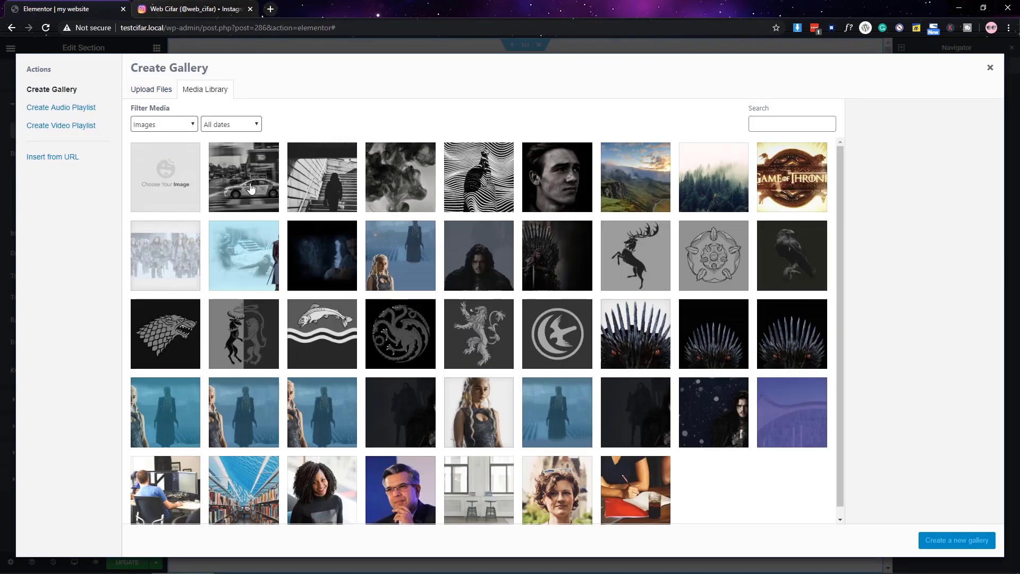
left_click(243, 178)
left_click(330, 187)
left_click(694, 193)
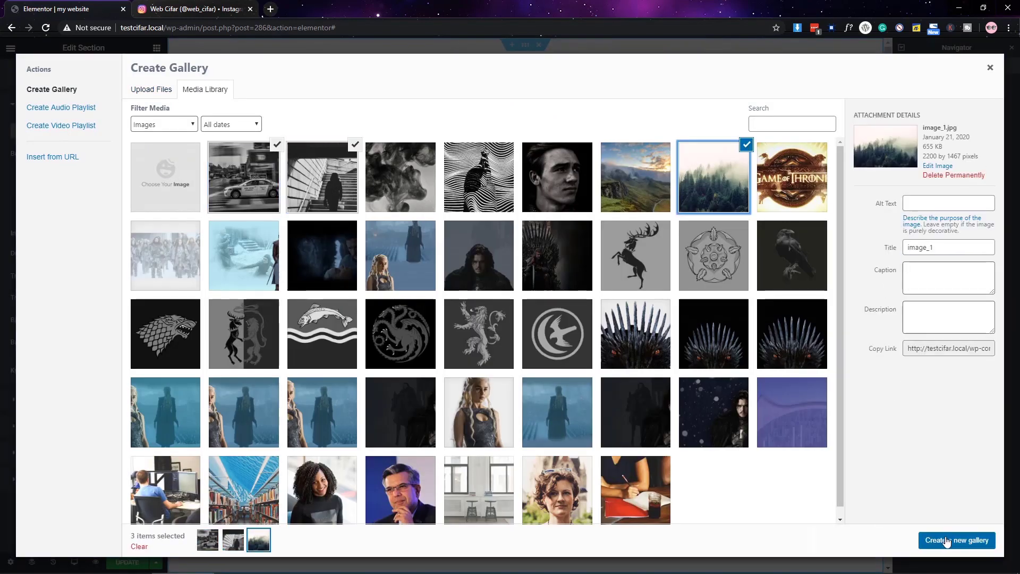
left_click(947, 541)
left_click_drag(348, 170, 171, 171)
left_click_drag(260, 170, 349, 170)
left_click(972, 541)
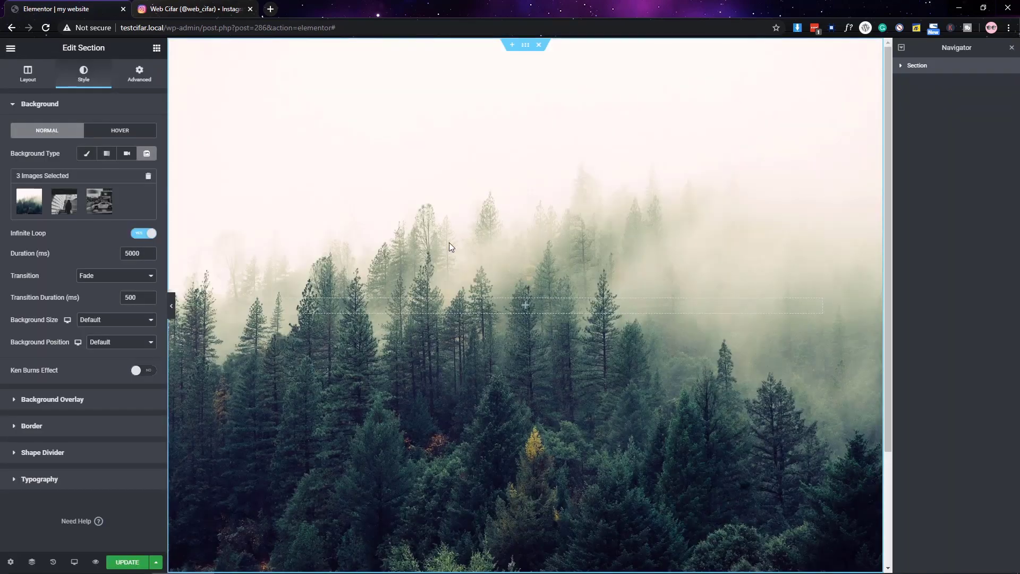
- Set the slideshow images to Cover, slide duration 7000 ms, with Ken Burns enabled
left_click(117, 347)
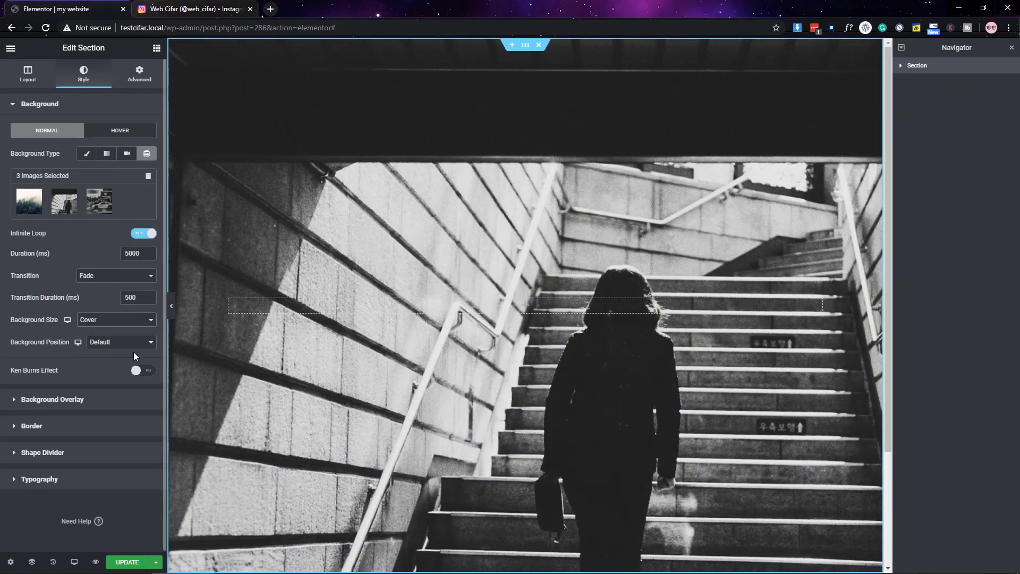
double_click(131, 254)
type("7000")
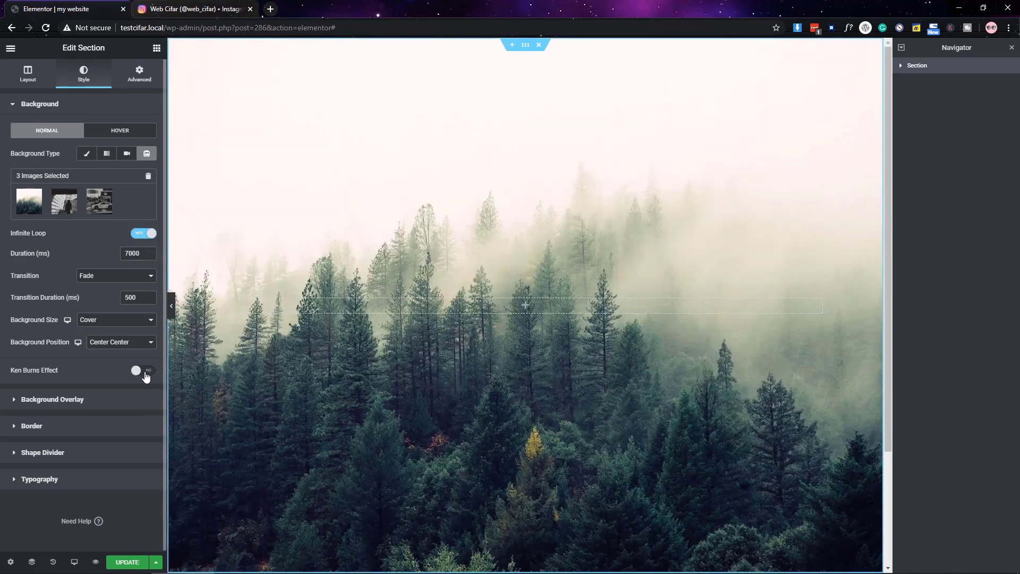
left_click(143, 370)
left_click(156, 47)
- Add a heading reading 'welcome to' to the hero section
left_click_drag(124, 149, 500, 308)
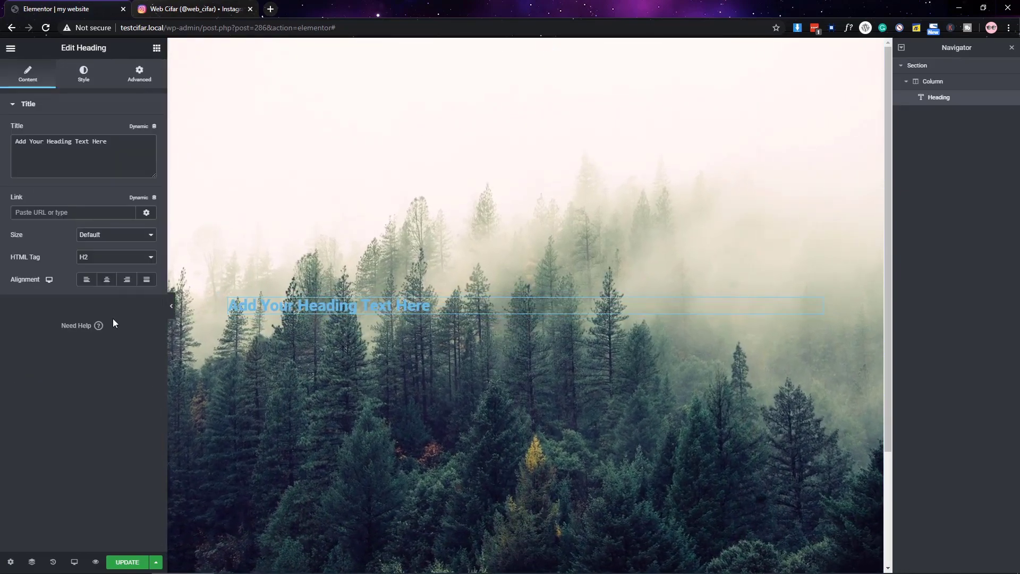
left_click(107, 164)
key("ctrl+a")
type("Wel;c")
key("BackSpace")
key("BackSpace")
key("BackSpace")
key("BackSpace")
key("BackSpace")
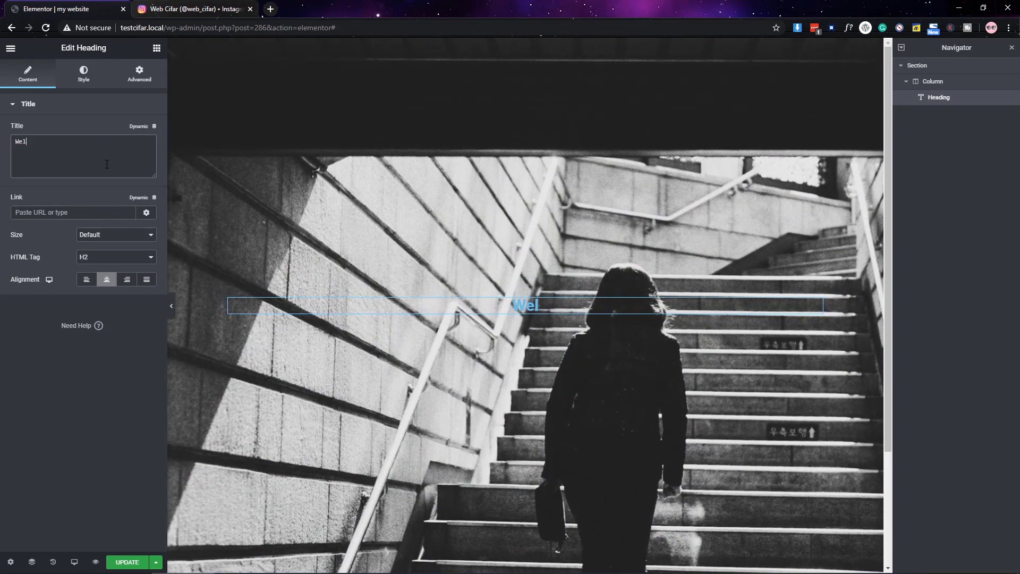
type("welcome to")
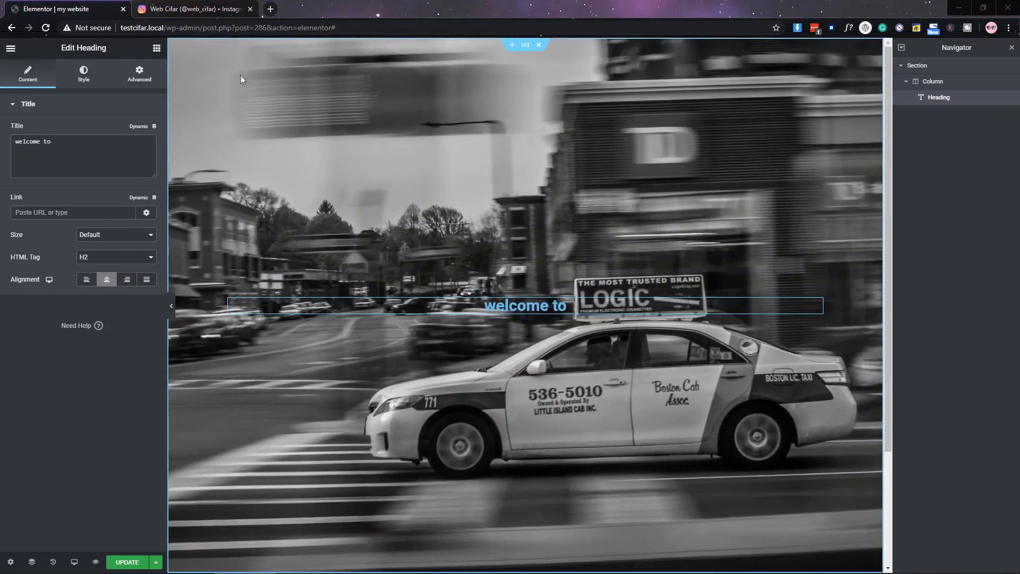
- Duplicate the heading and retitle the copy 'My Website'
right_click(508, 308)
left_click(559, 333)
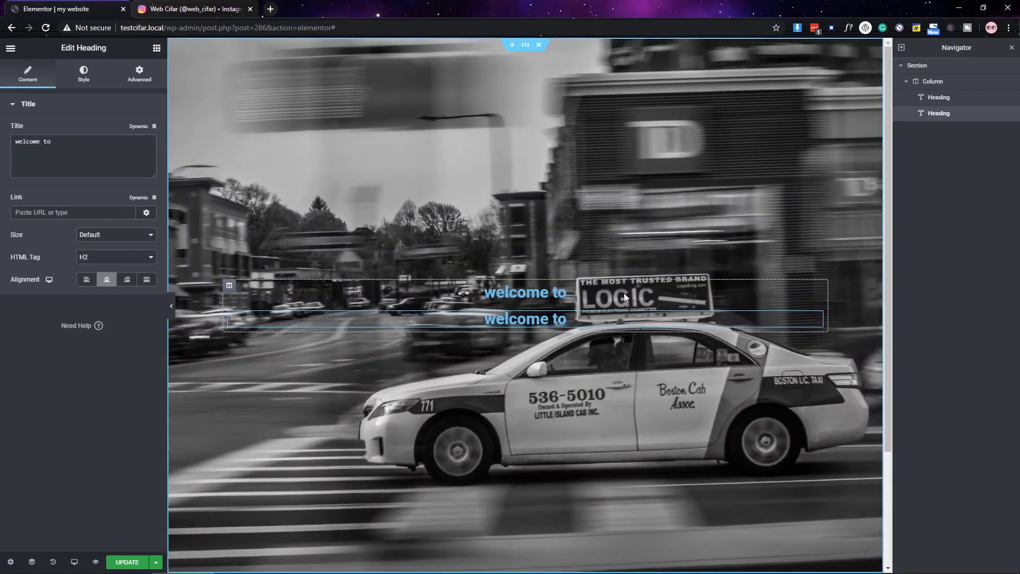
left_click(100, 161)
key("ctrl+a")
type("My we")
key("BackSpace")
key("BackSpace")
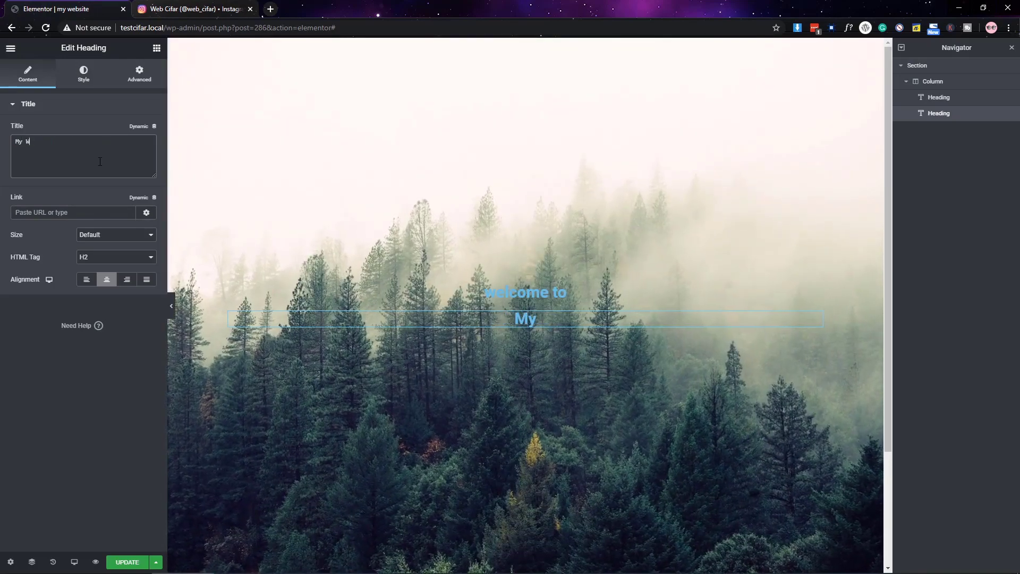
type("Website")
- Style the 'welcome to' heading in Montserrat, uppercase
left_click(664, 292)
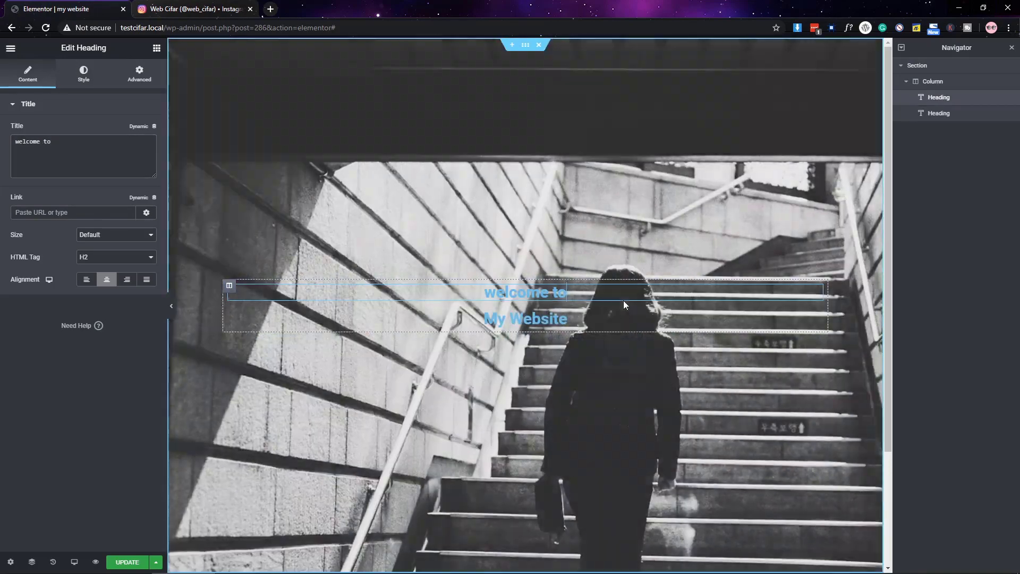
left_click(83, 74)
left_click(144, 130)
left_click(141, 154)
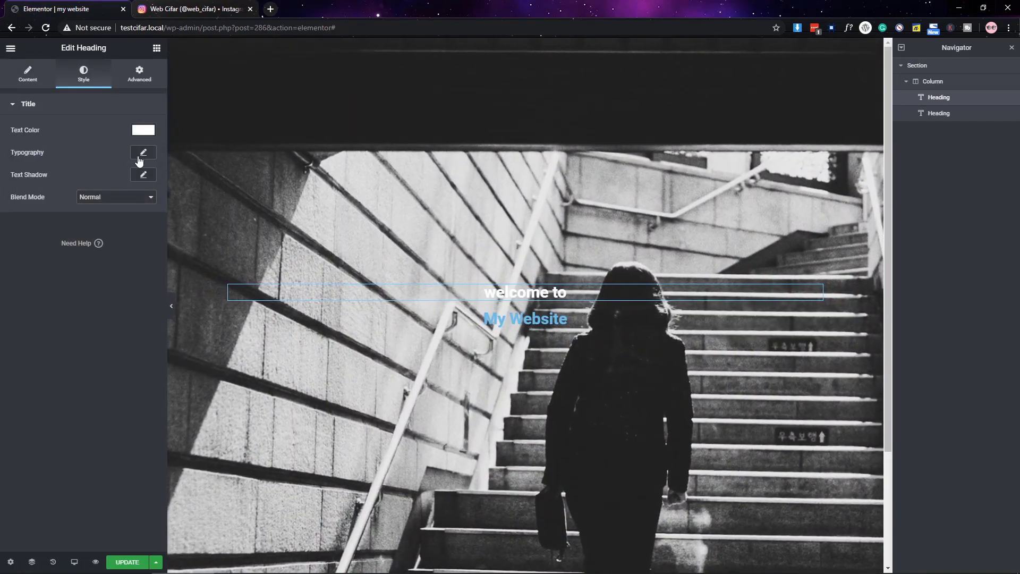
left_click(144, 152)
left_click(113, 181)
type("montse")
left_click(106, 201)
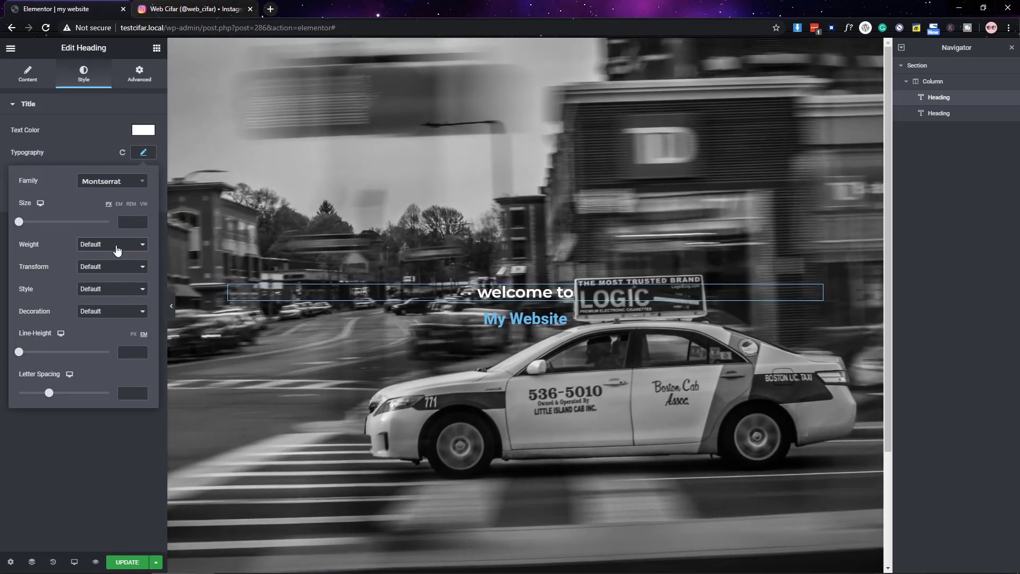
left_click(112, 266)
left_click(107, 284)
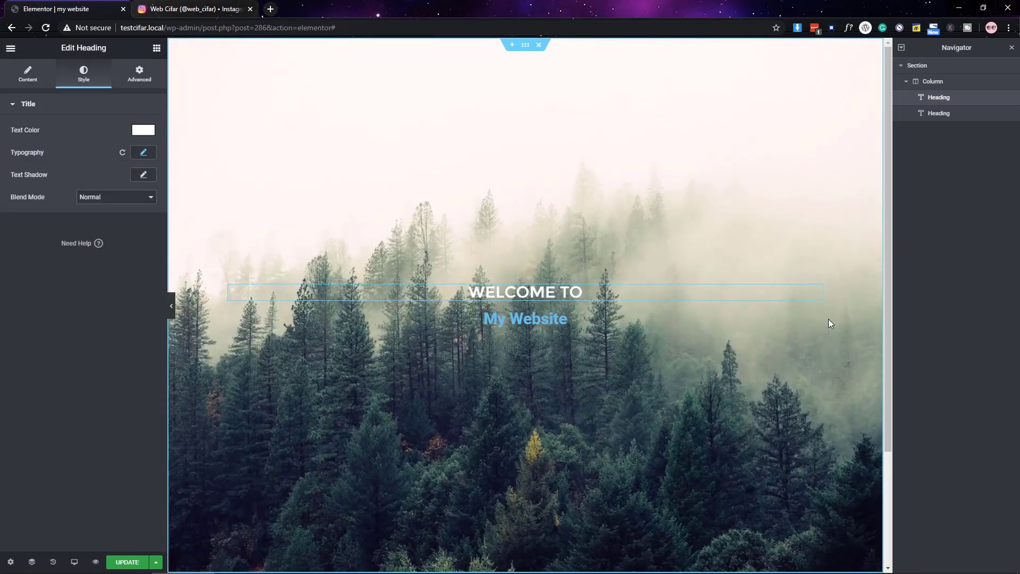
- Make the 'My Website' heading white Montserrat at 81 px
left_click(372, 319)
left_click(83, 75)
left_click(144, 130)
left_click(128, 155)
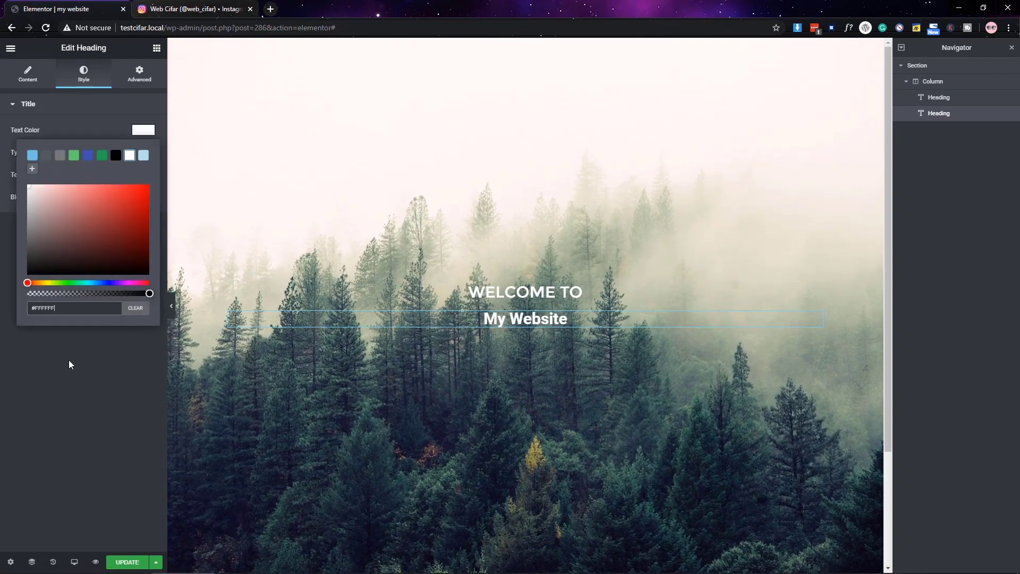
left_click(68, 359)
left_click(144, 153)
left_click(113, 181)
type("mon")
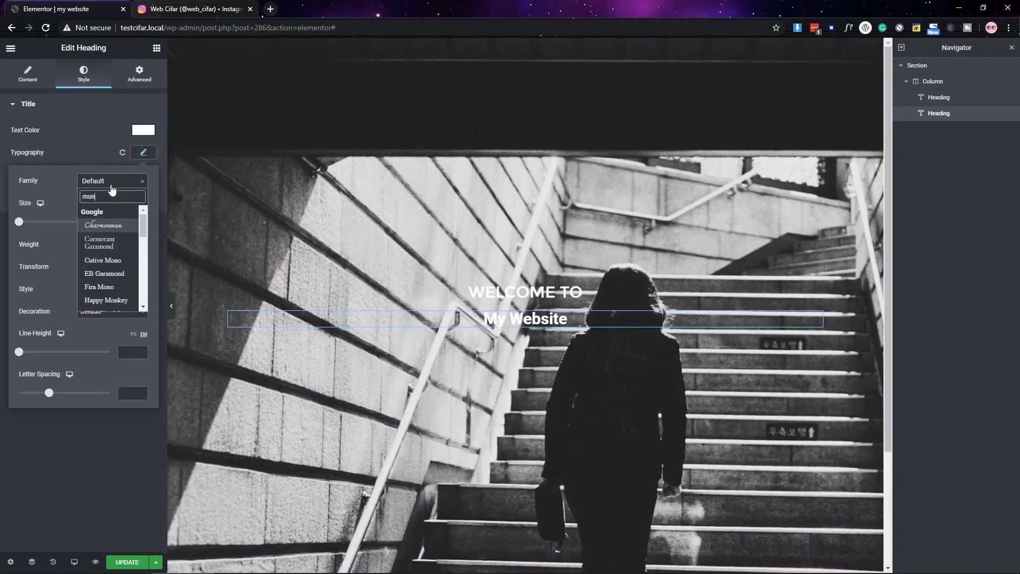
type("t")
left_click(122, 225)
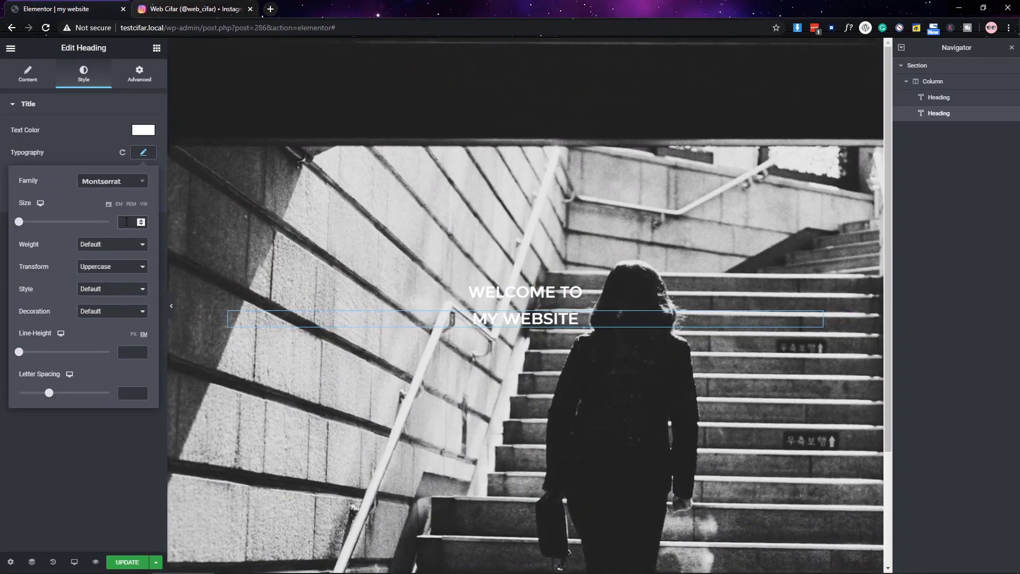
left_click_drag(18, 222, 54, 222)
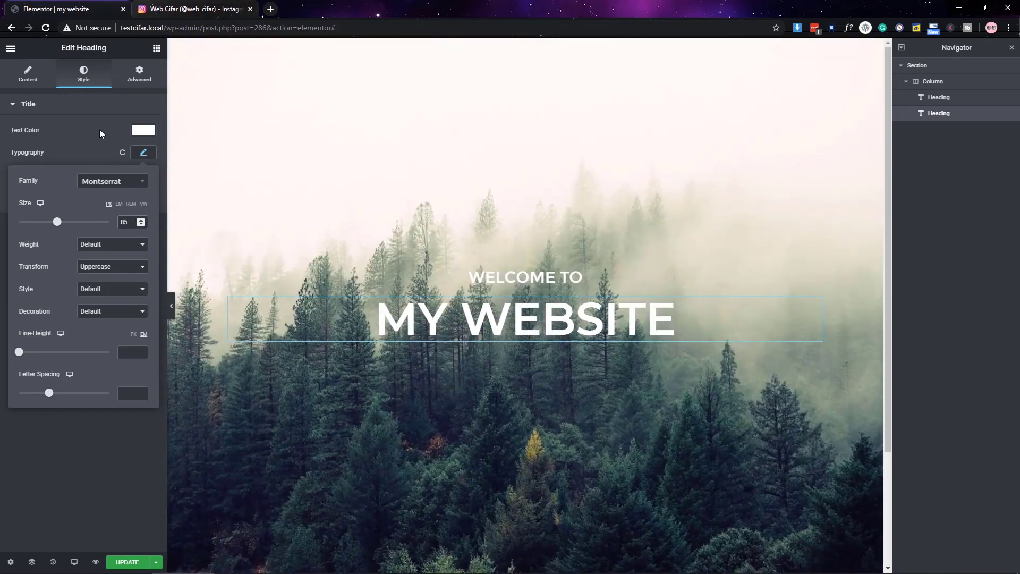
left_click(99, 129)
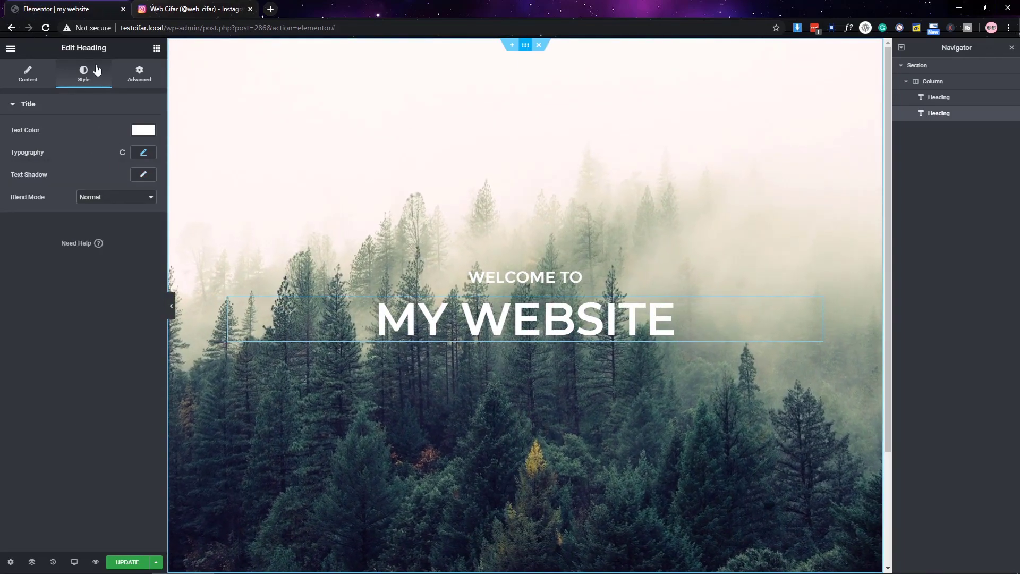
- Give the hero section a black background overlay at 0.2 opacity
left_click(525, 44)
left_click(83, 73)
left_click(52, 130)
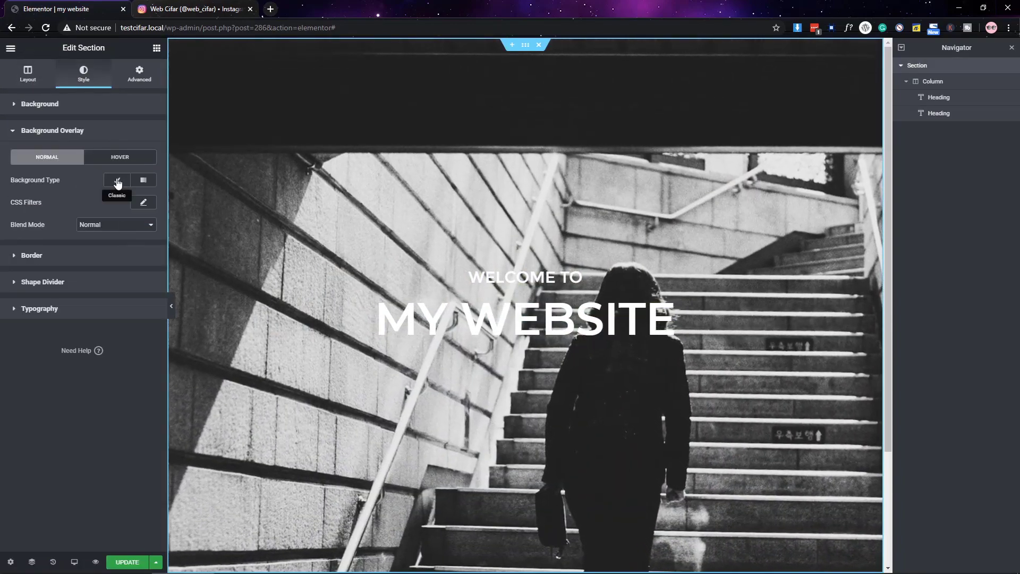
left_click(118, 183)
left_click(142, 202)
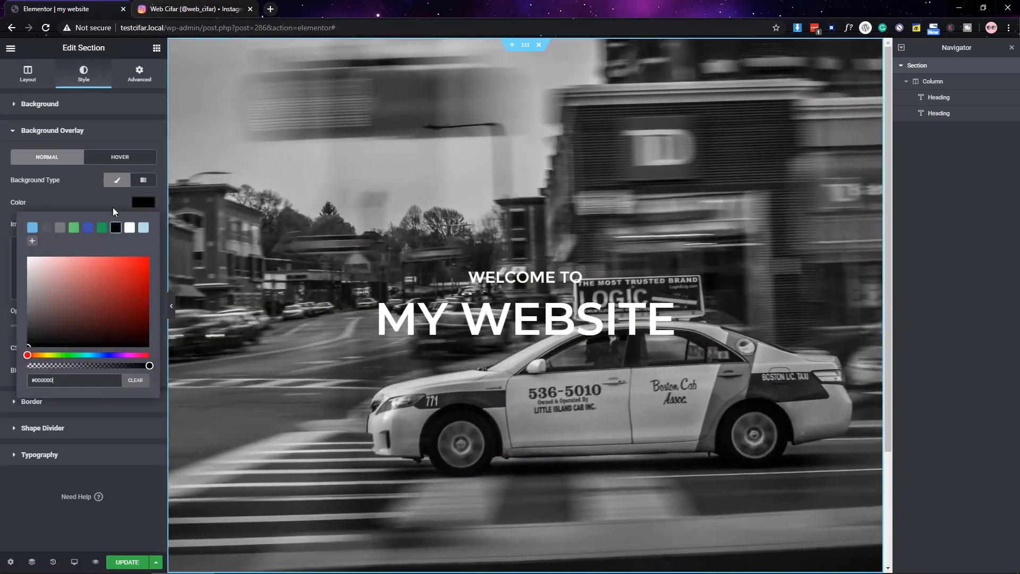
left_click(115, 228)
left_click(10, 359)
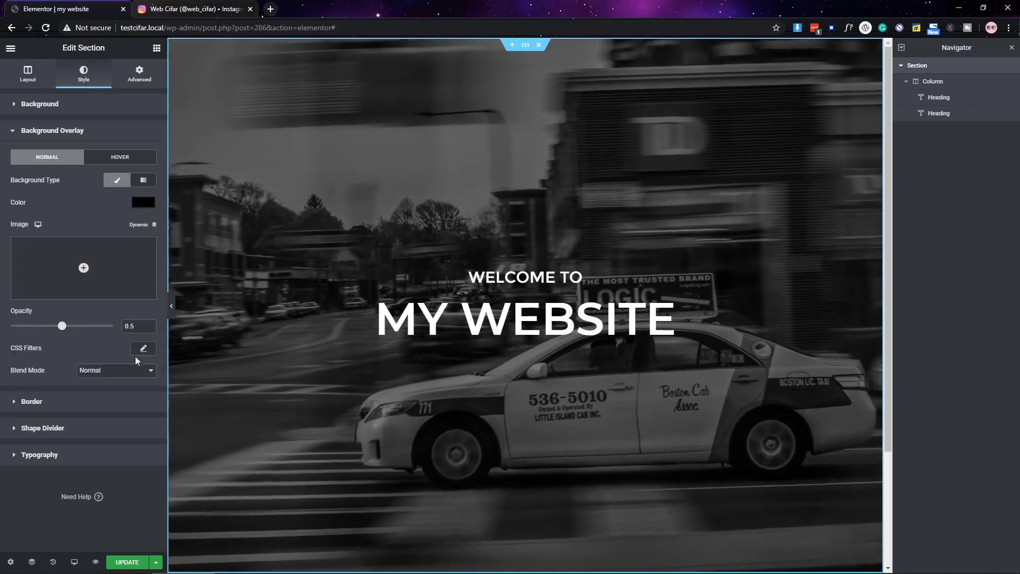
left_click_drag(62, 326, 31, 326)
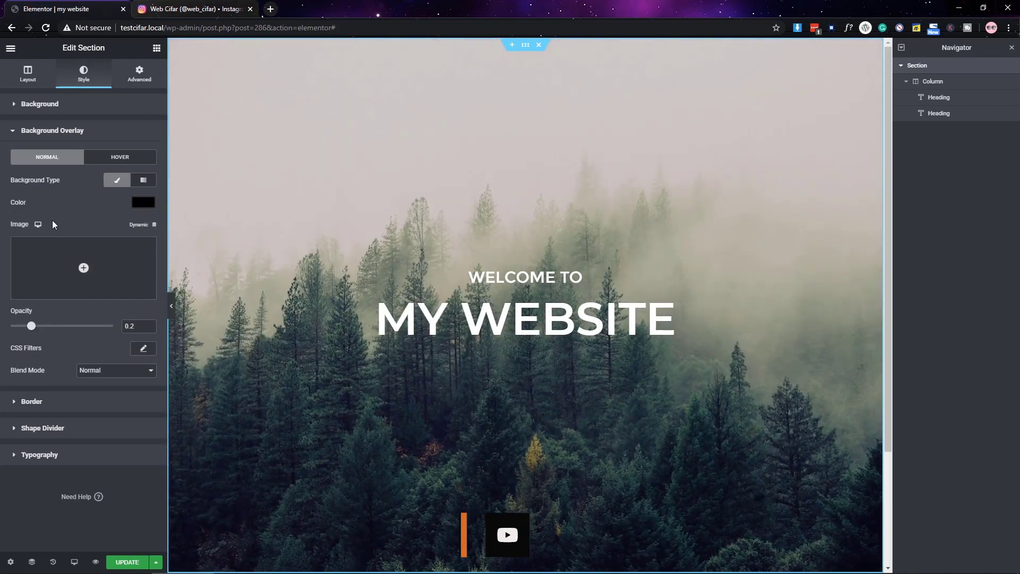
- Preview the hero, then add a new one-column section below it
left_click(171, 305)
left_click(5, 297)
scroll(364, 300, "down", 2)
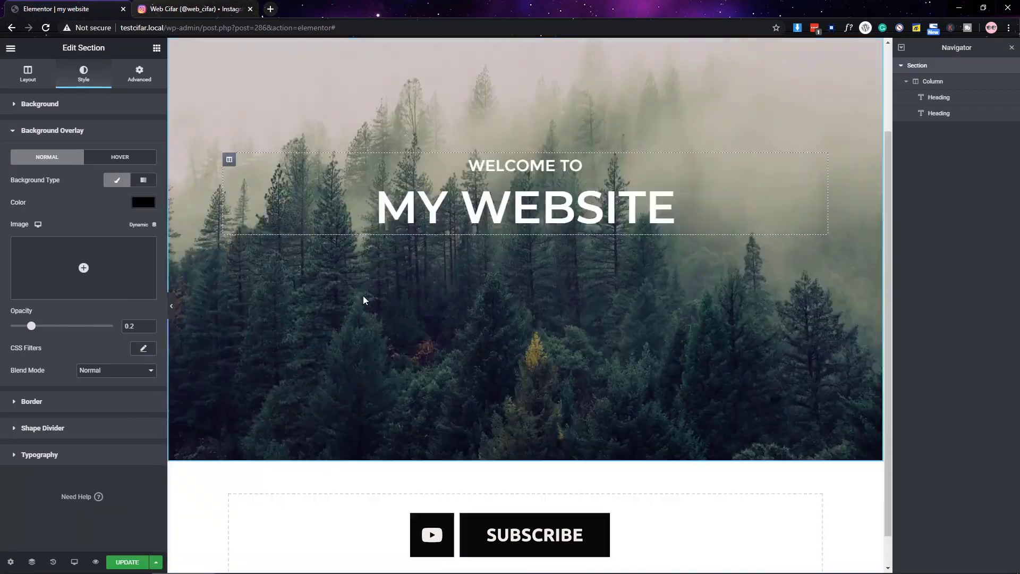
scroll(365, 301, "down", 1)
left_click(510, 487)
left_click(382, 463)
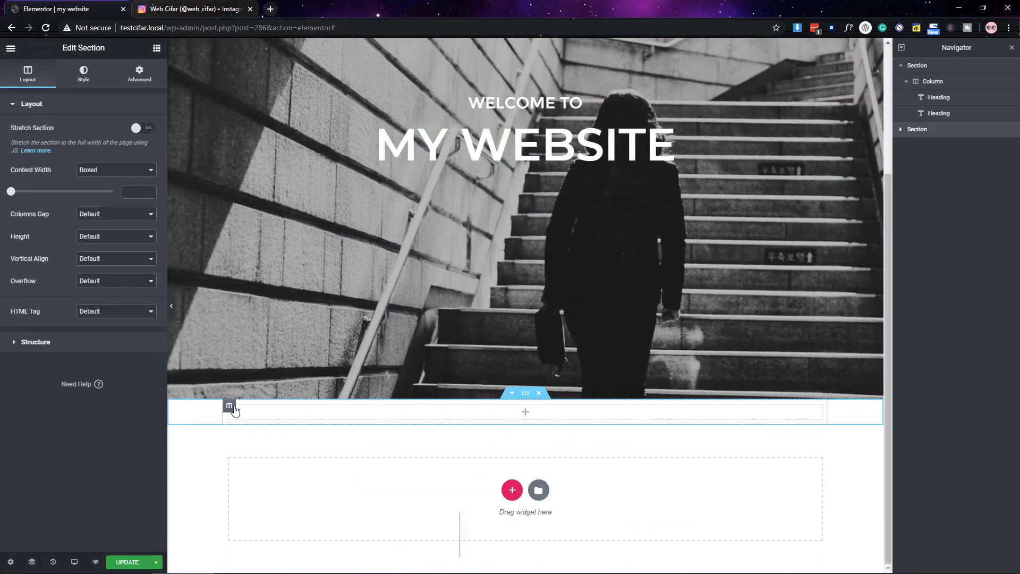
- Add a second column to the new section and set the left column width to 30%
left_click(229, 406)
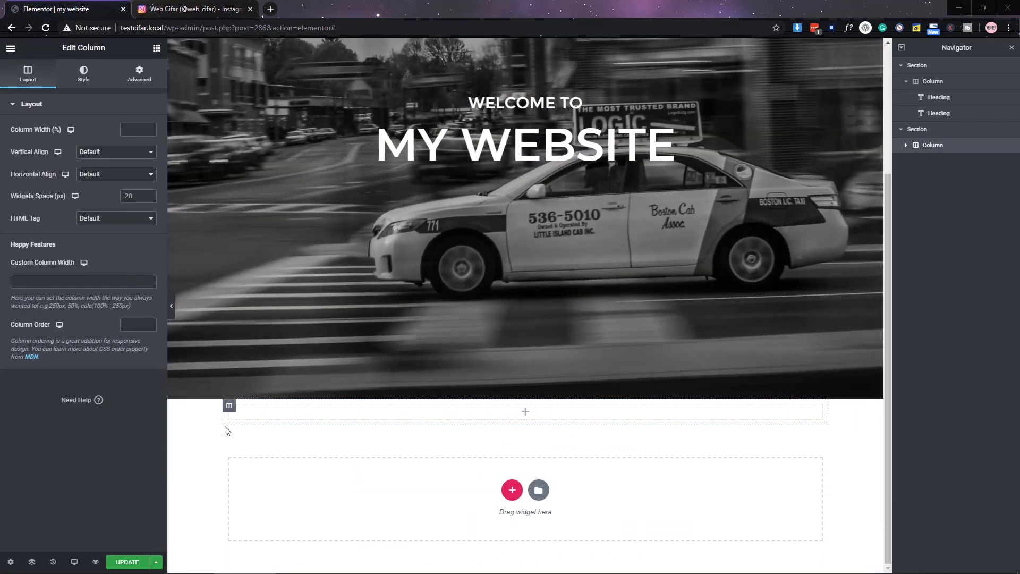
right_click(229, 406)
left_click(255, 454)
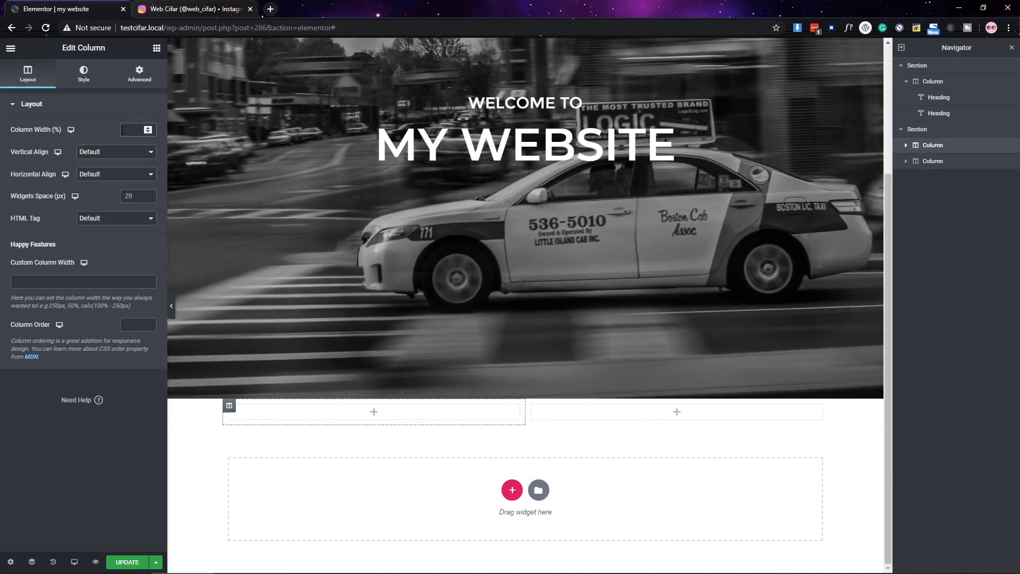
type("30")
- Place a right-aligned '01.' heading in the left column
left_click(156, 48)
left_click_drag(125, 165, 313, 404)
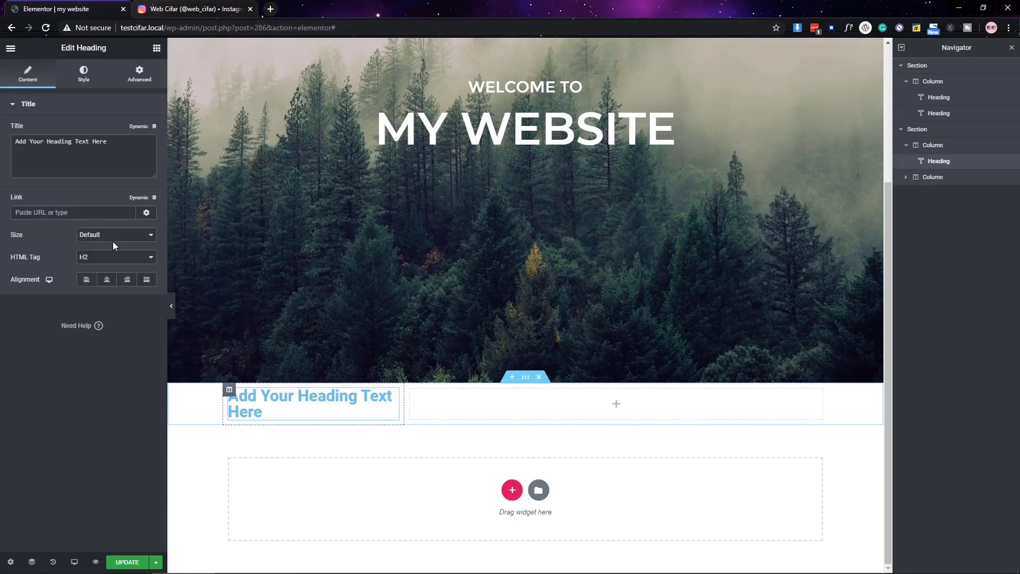
left_click(127, 279)
triple_click(59, 142)
type("01.")
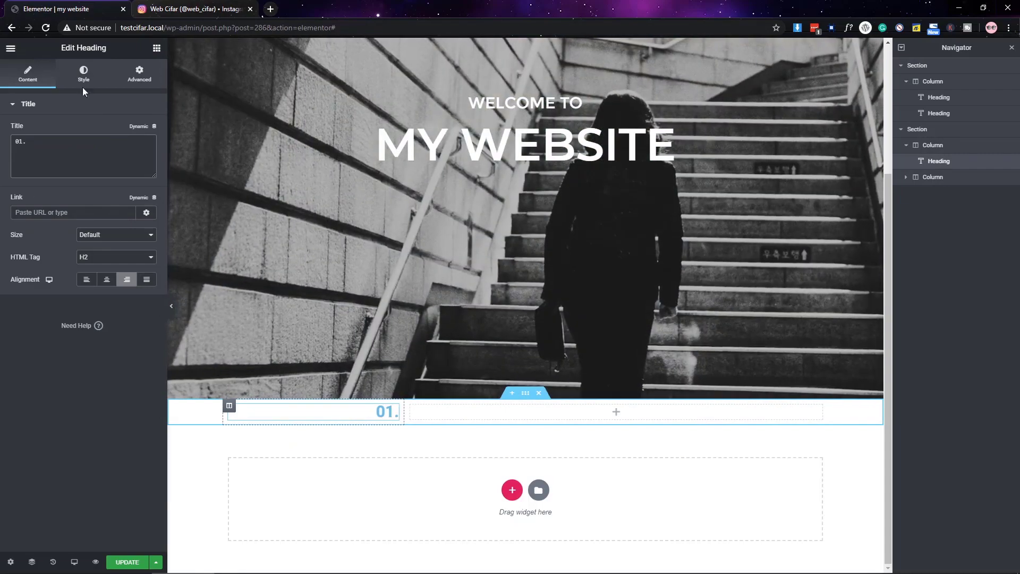
- Give the '01.' heading a grey text colour
left_click(84, 75)
left_click(143, 130)
left_click(74, 308)
type("3")
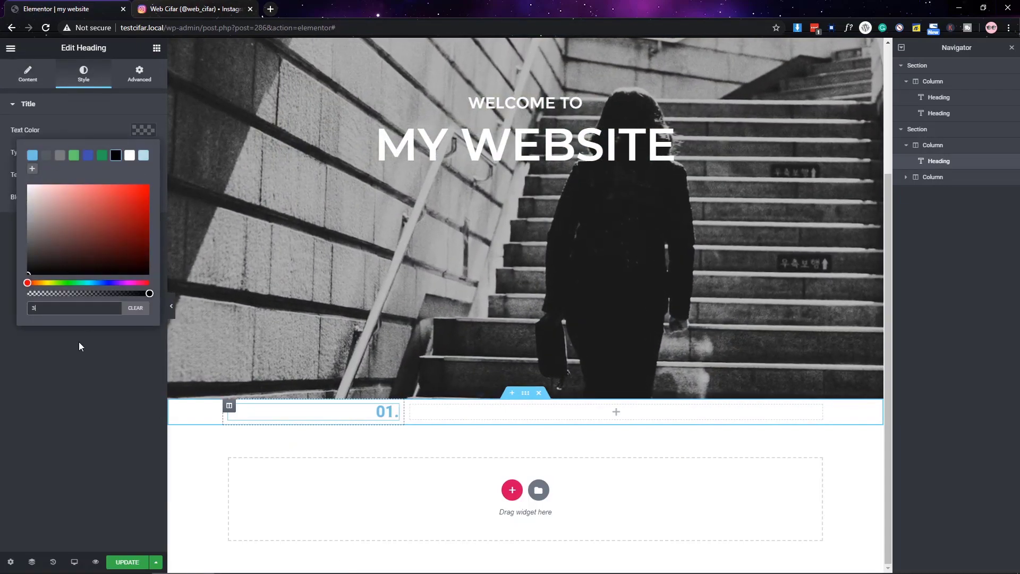
left_click(79, 342)
left_click(143, 129)
- Set the '01.' heading to Montserrat Bold at 89 px
left_click(143, 152)
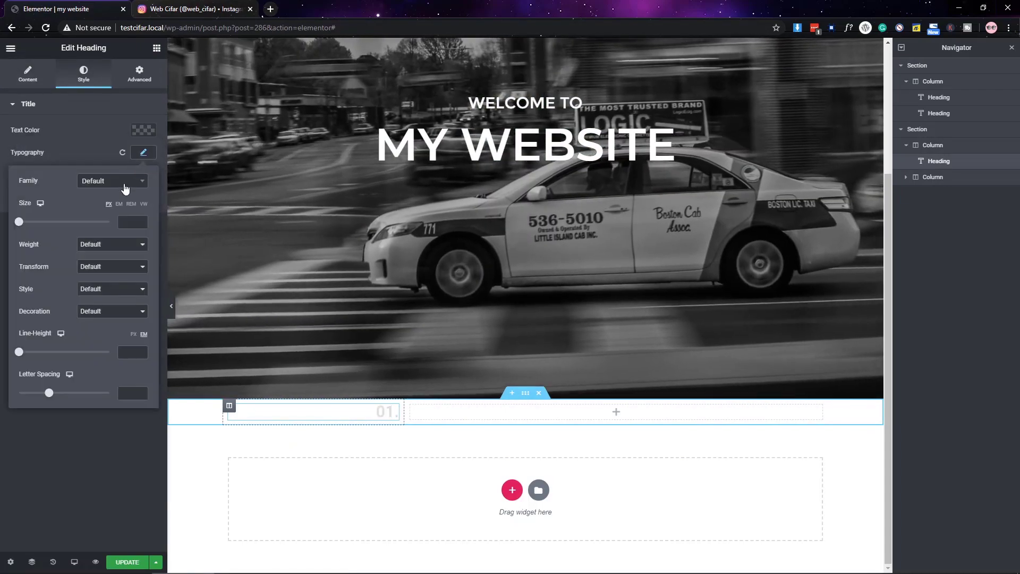
left_click(124, 188)
type("mont")
key("Return")
left_click(111, 244)
left_click(101, 340)
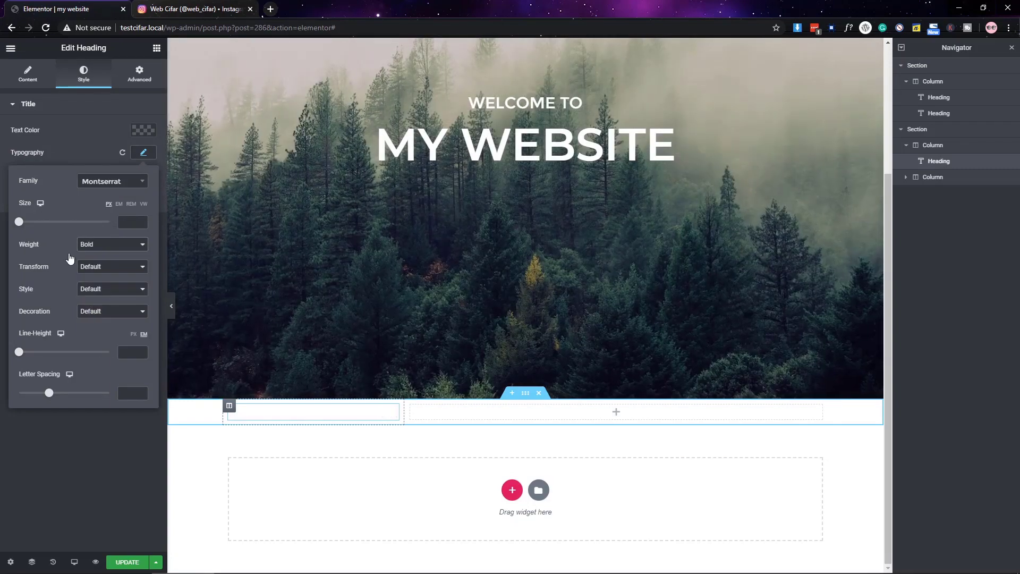
left_click_drag(21, 223, 58, 222)
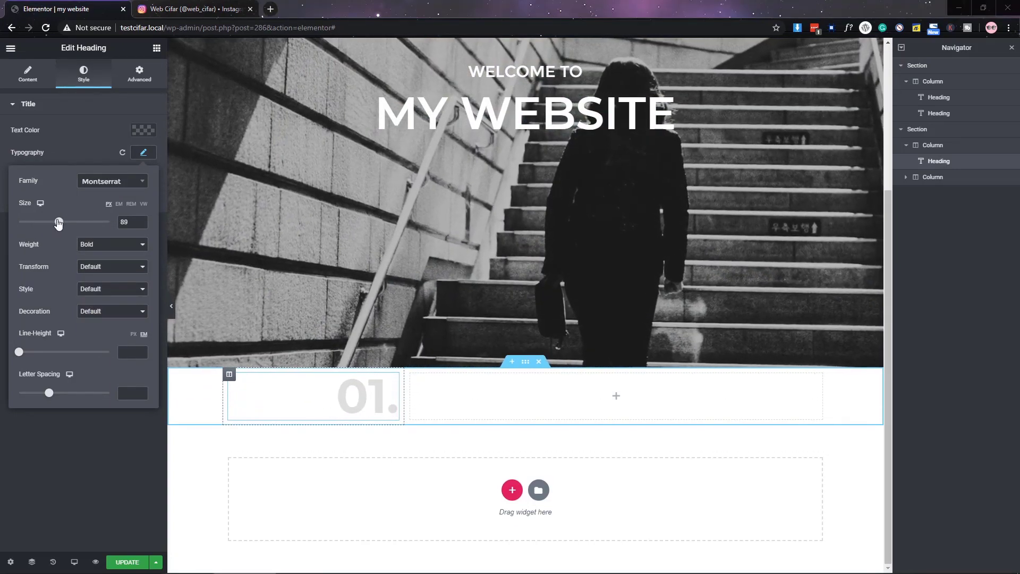
left_click(144, 153)
- Add an 'About Me' heading with dark text in the right column
left_click(157, 48)
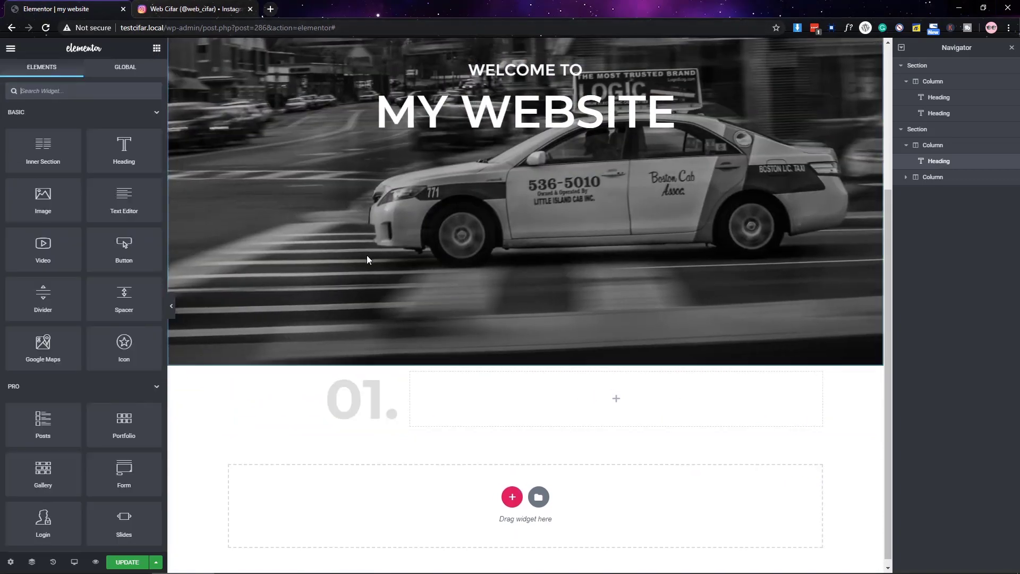
left_click_drag(124, 150, 616, 398)
triple_click(68, 163)
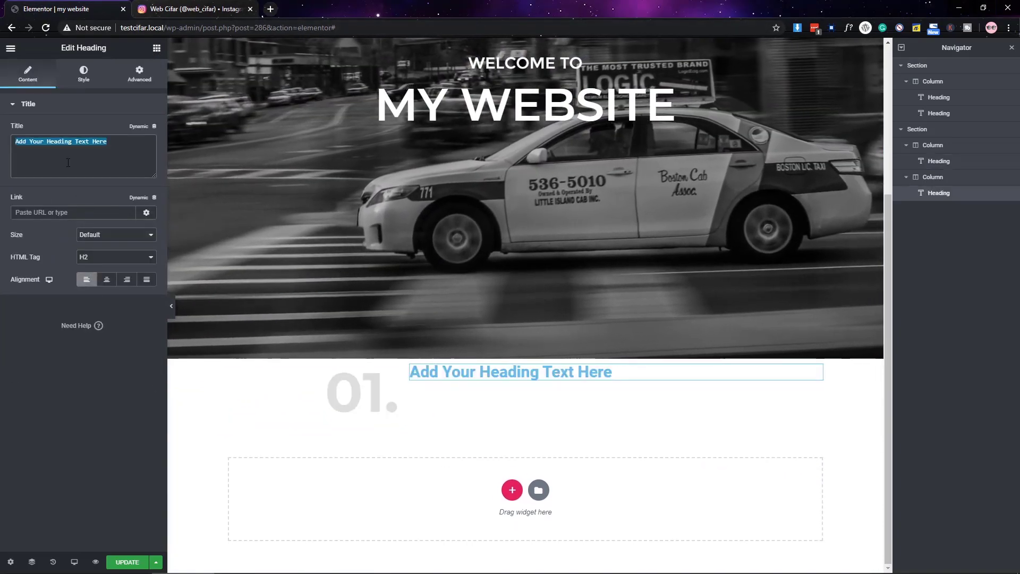
type("About Me")
left_click(84, 74)
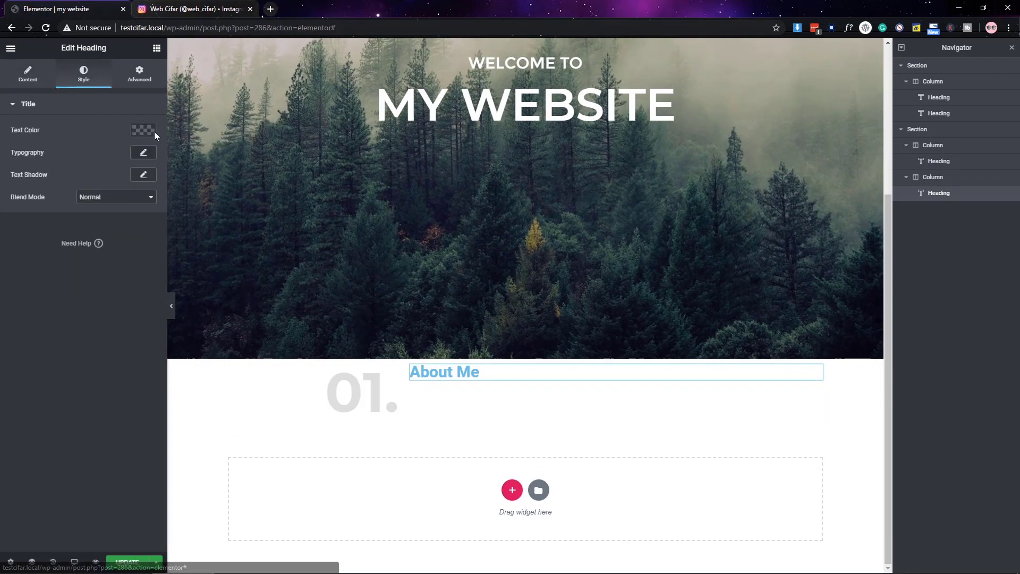
left_click(144, 130)
left_click(32, 154)
- Set the 'About Me' heading to Montserrat at size 30 with a chosen font weight
left_click(143, 153)
left_click(108, 182)
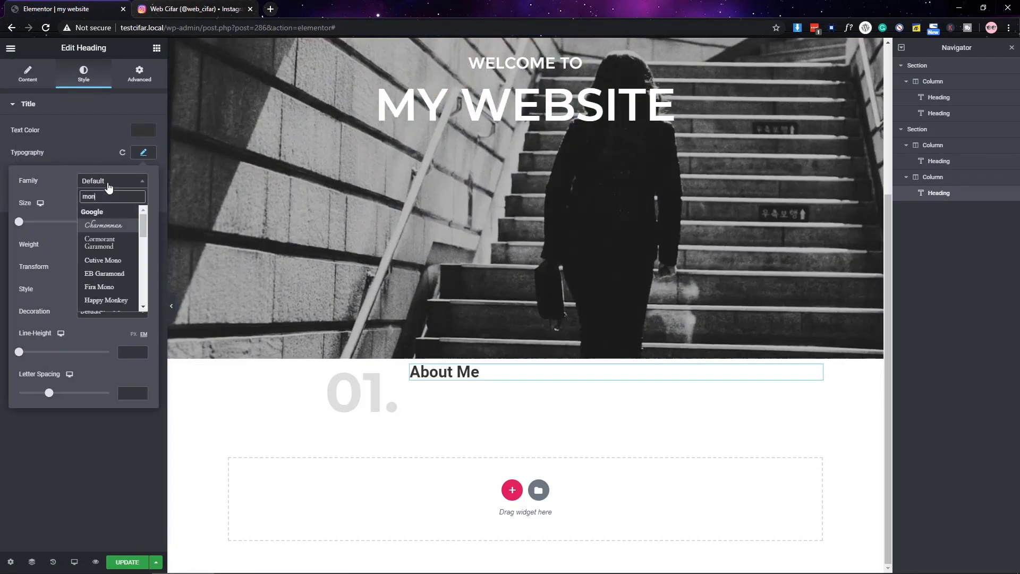
type("mont")
key("Return")
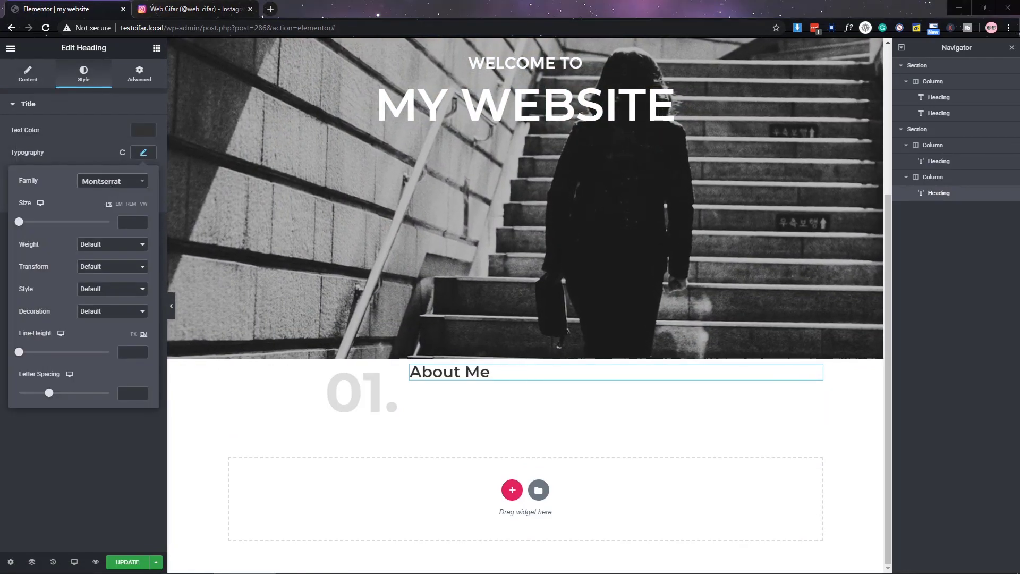
left_click(133, 222)
type("30")
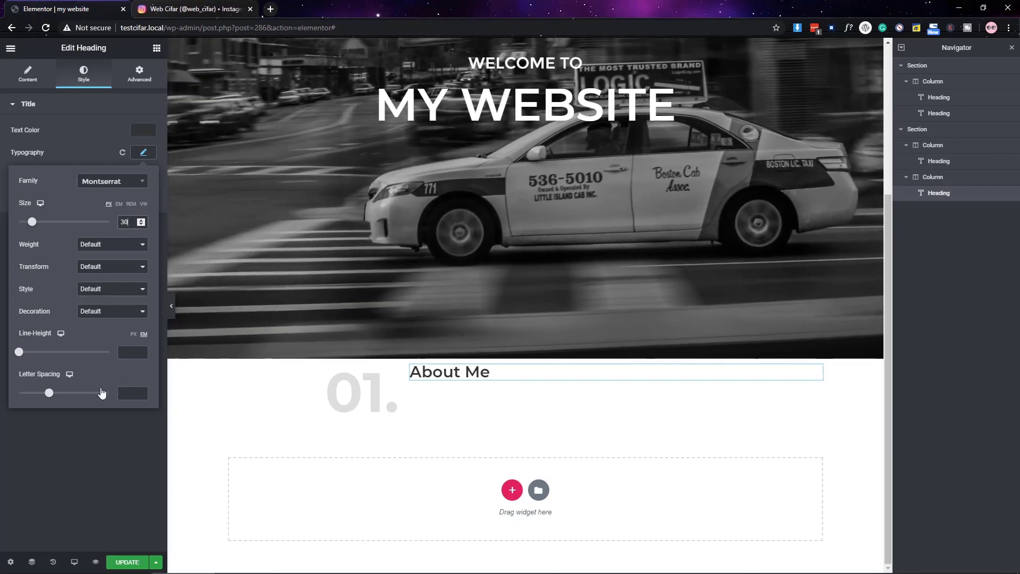
left_click(112, 244)
left_click(104, 270)
left_click(130, 483)
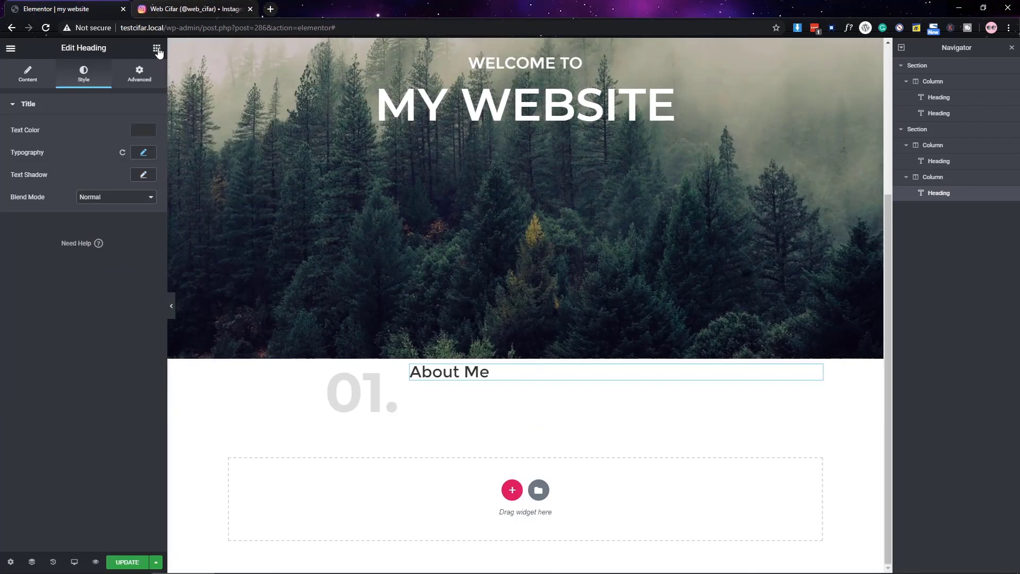
left_click(157, 49)
- Add a text block under About Me filled with pasted Lorem Ipsum text
left_click_drag(455, 383, 456, 383)
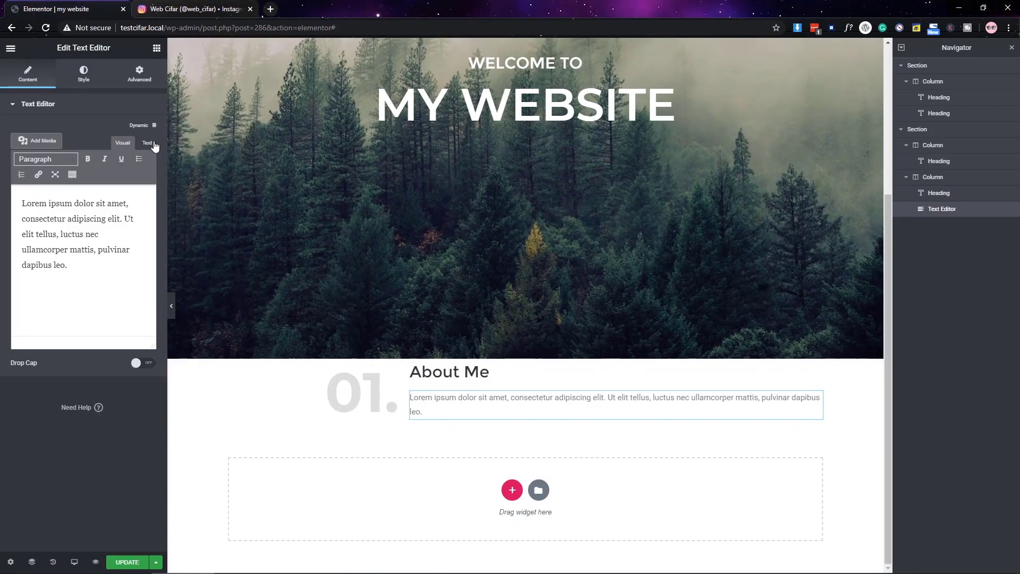
left_click(147, 142)
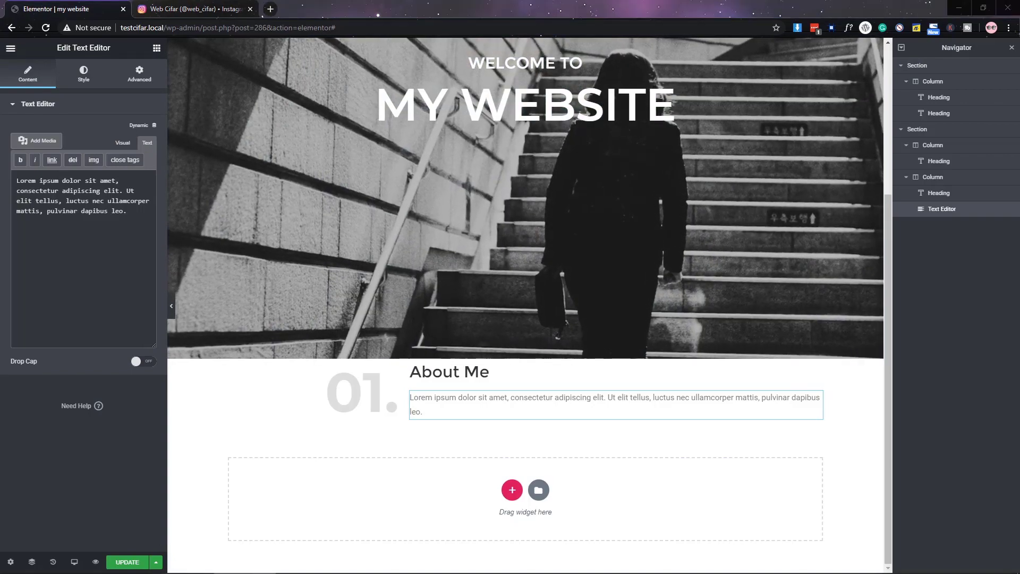
key("ctrl+a")
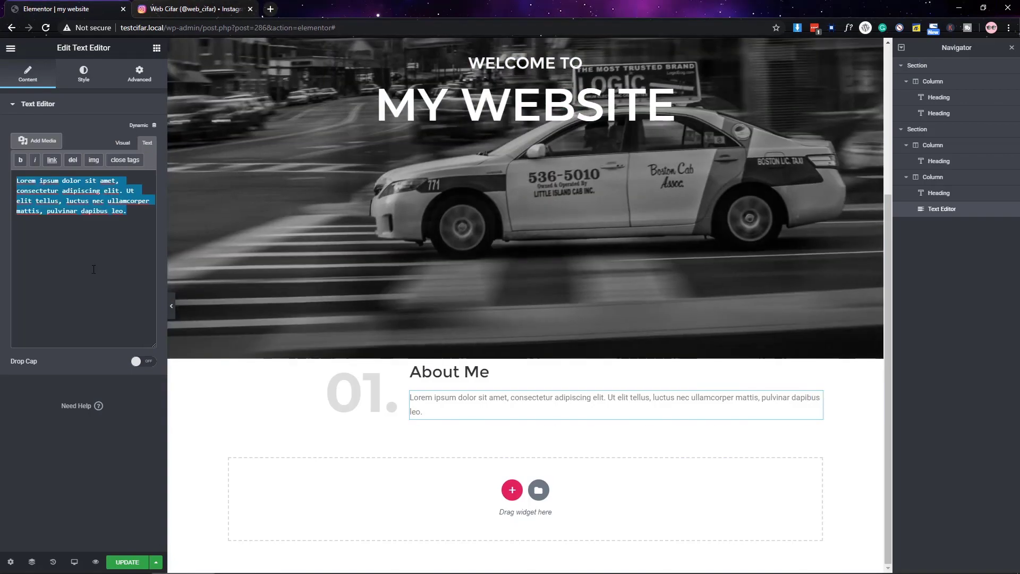
type("Lorem Ipsum is simply dummy text of the printing and typesetting industry. Lorem Ipsum has been the industry's standard dummy text ever since the 1500s, when an unknown printer took a galley of type and scrambled it to make a type specimen book. It has survived not only five centuries, but also the leap into electronic typesetting, remaining essentially unchanged. It was popularised in the 1960s with the release of Letraset sheets containing Lorem Ipsum passages, and more recently with desktop publishing software like Aldus PageMaker including versions of Lorem Ipsum.   containing Lorem Ipsum passages, and more recently with desktop publishing software like Aldus PageMaker including versions of Lorem Ipsum.")
key("BackSpace")
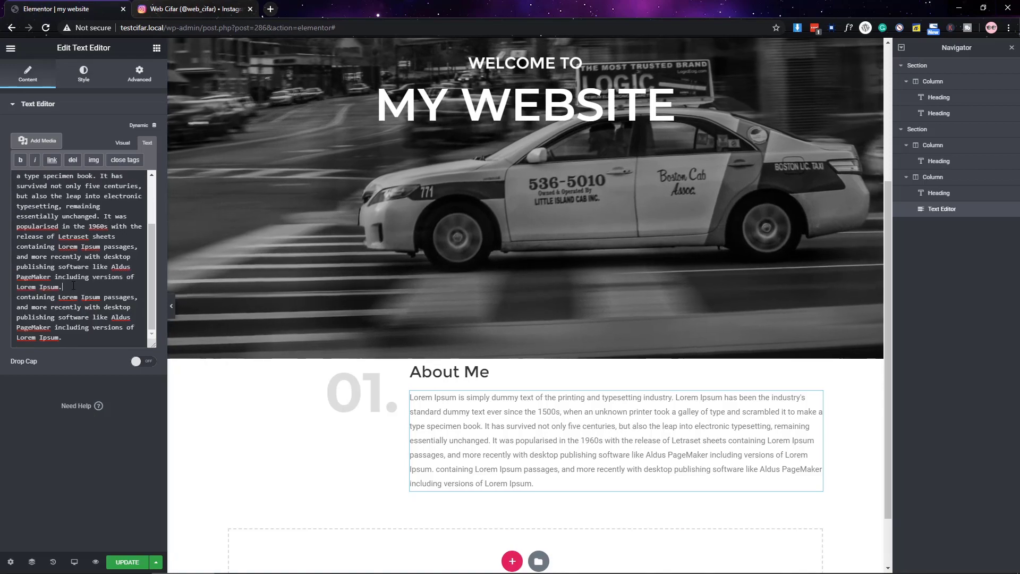
type("<br><br>")
scroll(855, 322, "down", 2)
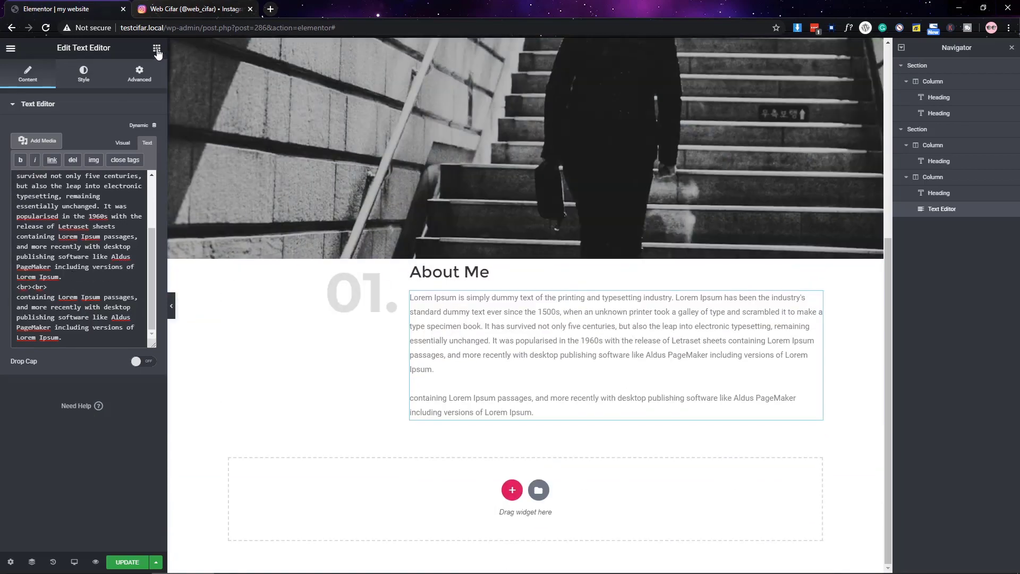
- Add a two-column inner section, move the text into its left column, and set spacing to 30
left_click_drag(816, 299, 478, 304)
left_click_drag(818, 324, 524, 408)
left_click_drag(662, 363, 664, 363)
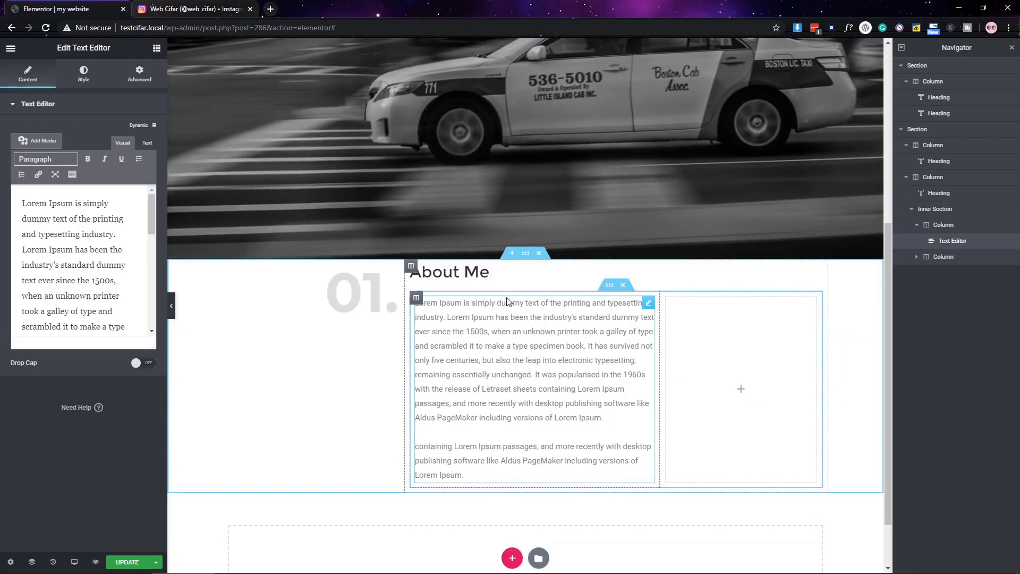
left_click(90, 193)
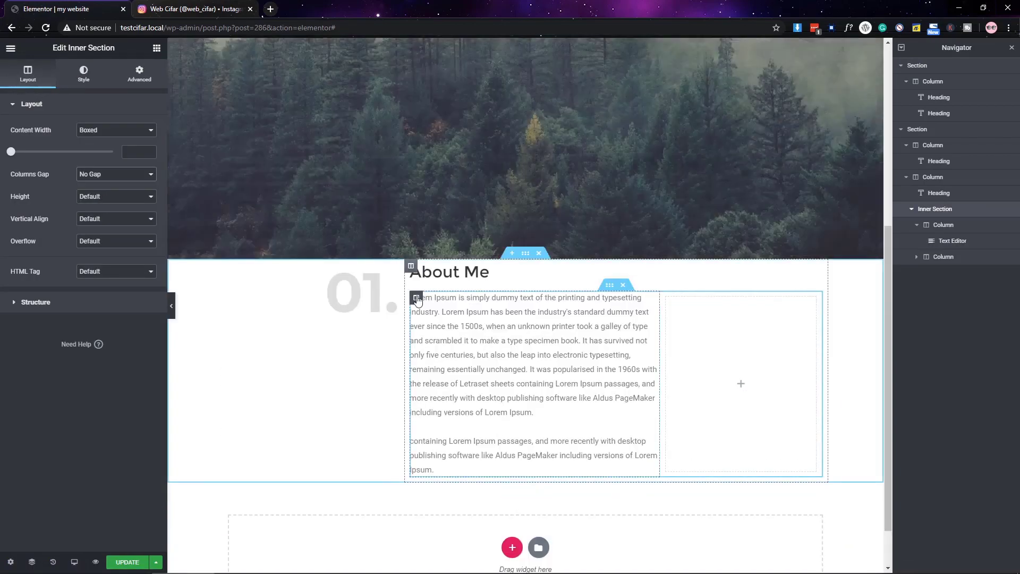
left_click(416, 298)
type("30")
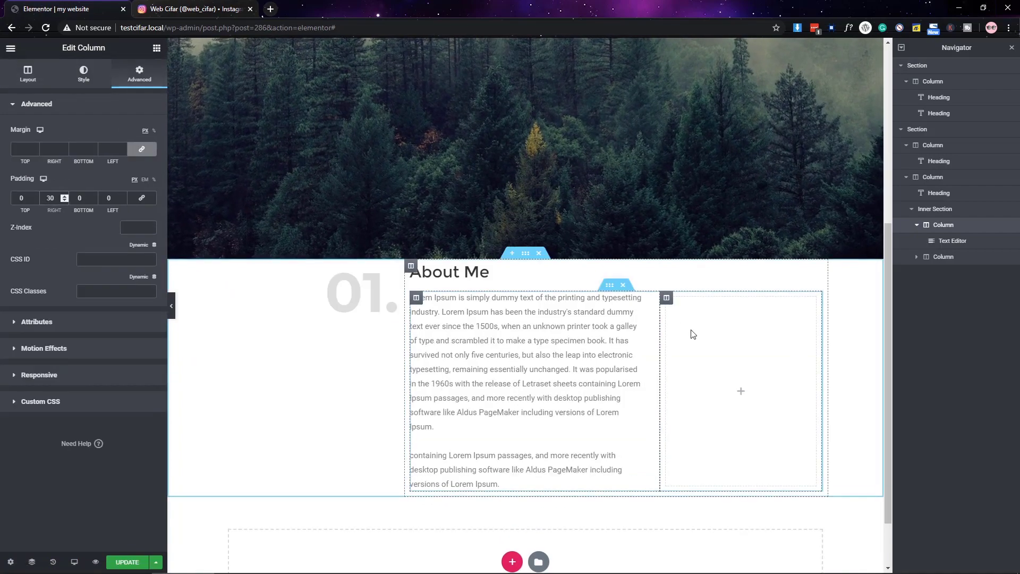
- Insert a portrait image into the inner section's right column
left_click(707, 340)
left_click(157, 48)
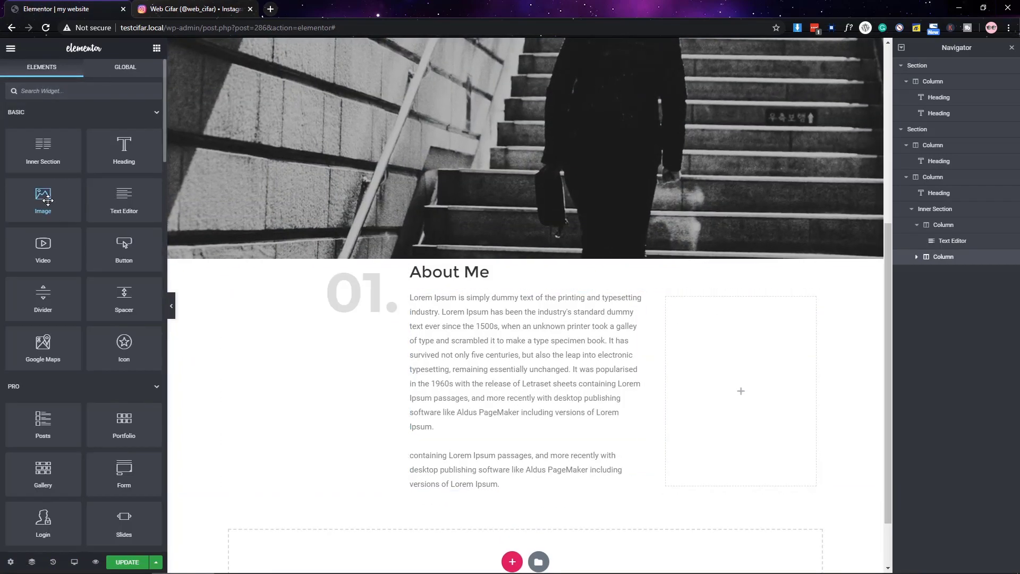
left_click_drag(43, 199, 810, 406)
left_click(79, 176)
left_click(969, 540)
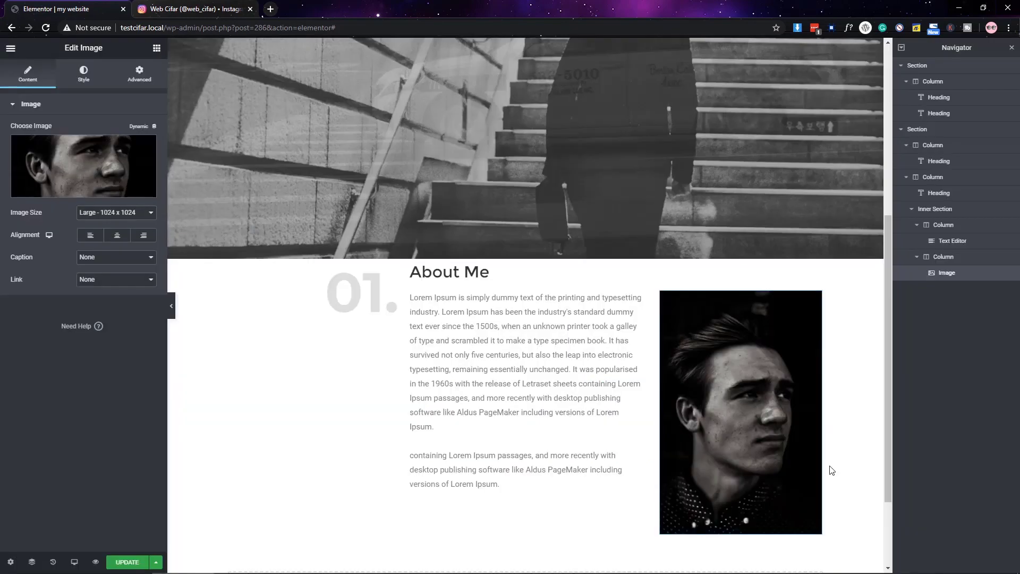
- Adjust the About Me paragraph typography, setting its font size to 15
left_click(610, 184)
left_click(84, 75)
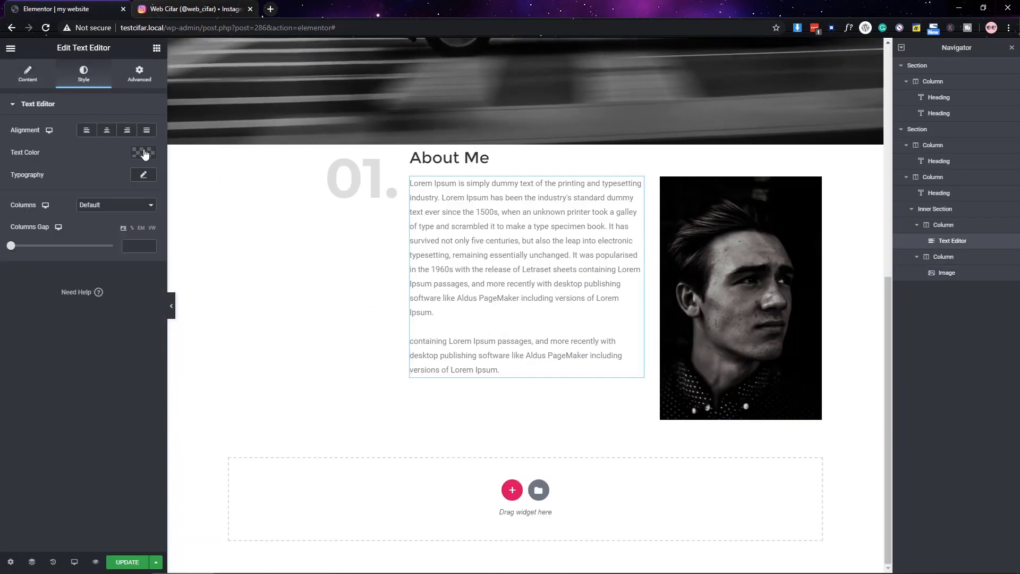
left_click(144, 152)
left_click(144, 153)
left_click(143, 174)
left_click(128, 203)
type("m")
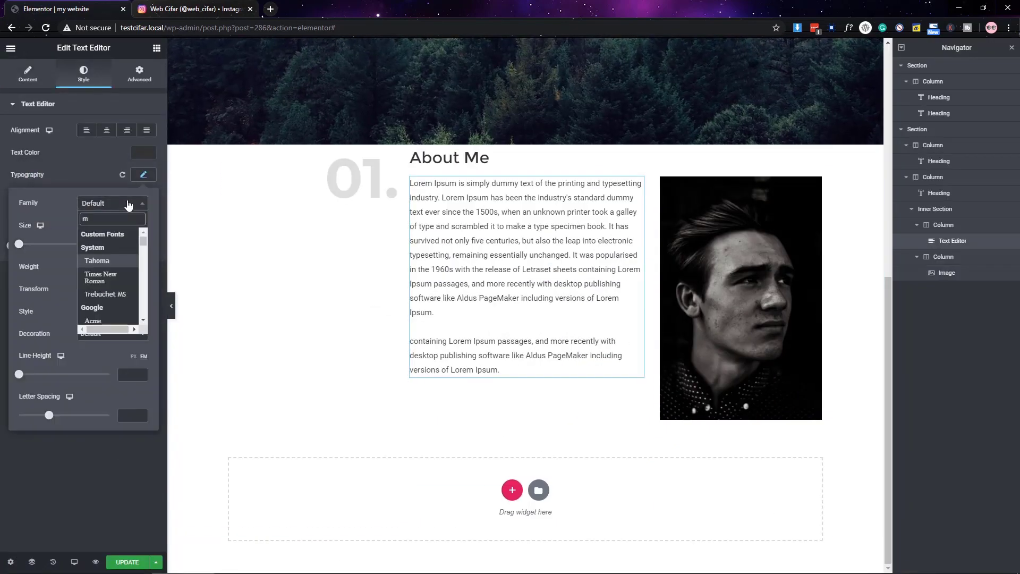
left_click(132, 244)
type("14")
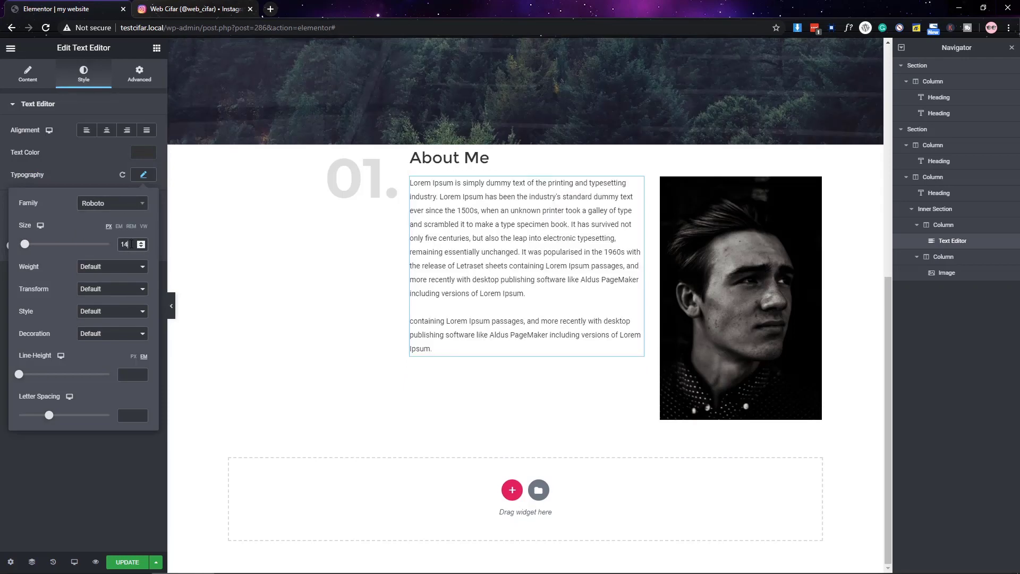
key("Up")
left_click(200, 165)
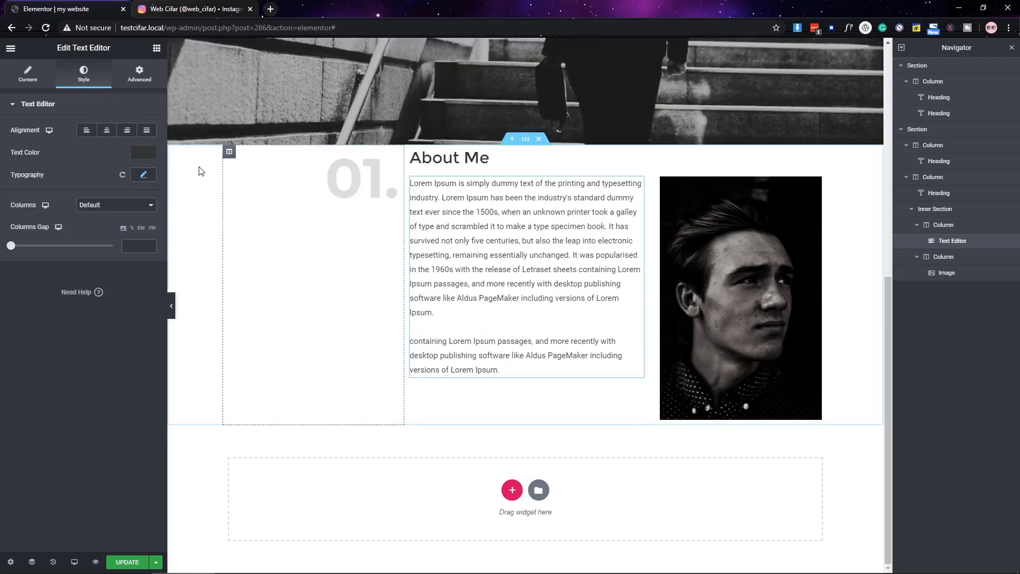
- Place a Social Icons widget below the About Me text
left_click(200, 234)
left_click(40, 92)
type("doc")
key("BackSpace")
key("BackSpace")
key("BackSpace")
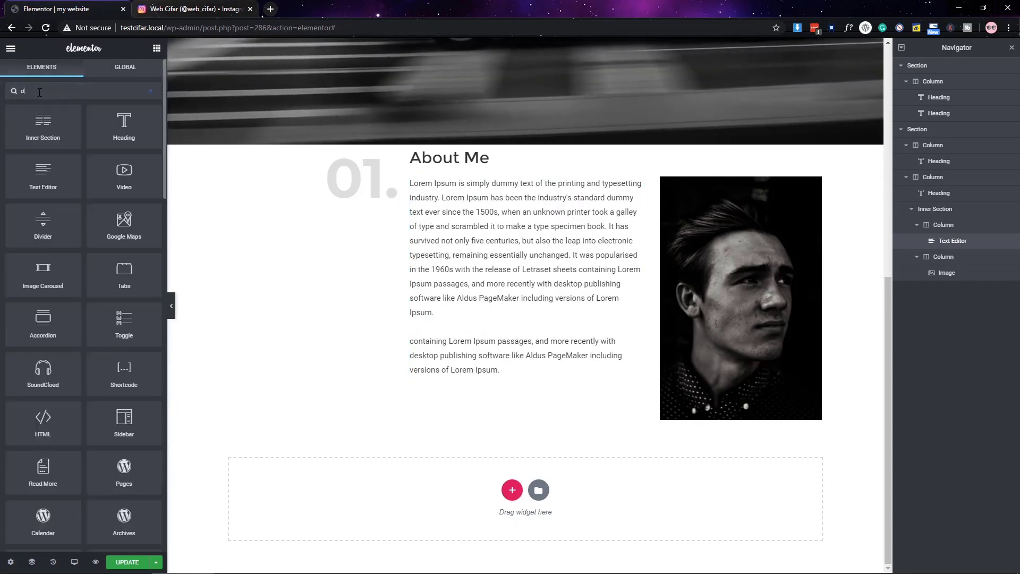
type("soc")
left_click_drag(42, 130, 490, 391)
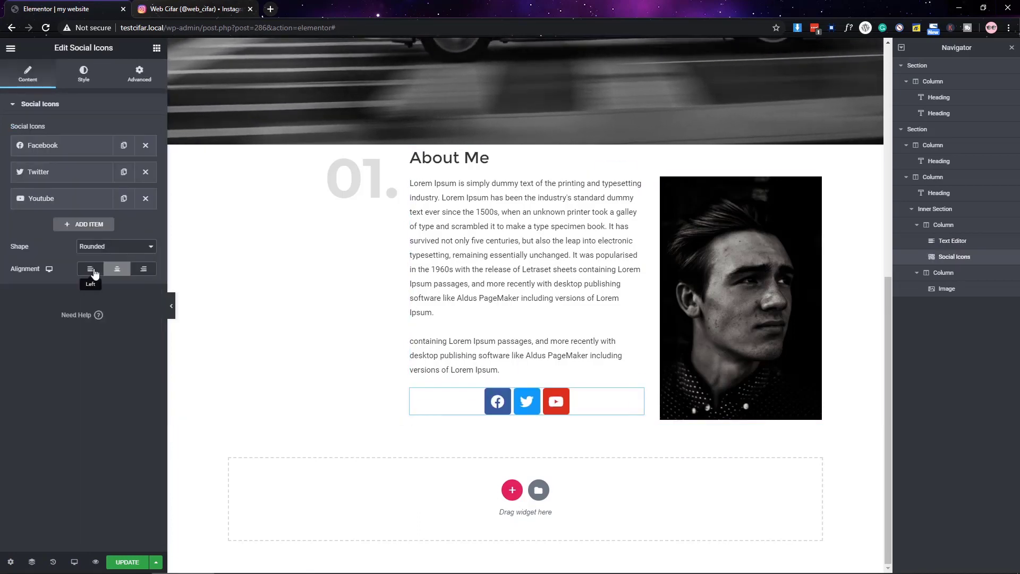
- Replace the third social icon, YouTube, with LinkedIn from the Icon Library
left_click(43, 198)
left_click(84, 257)
left_click(409, 144)
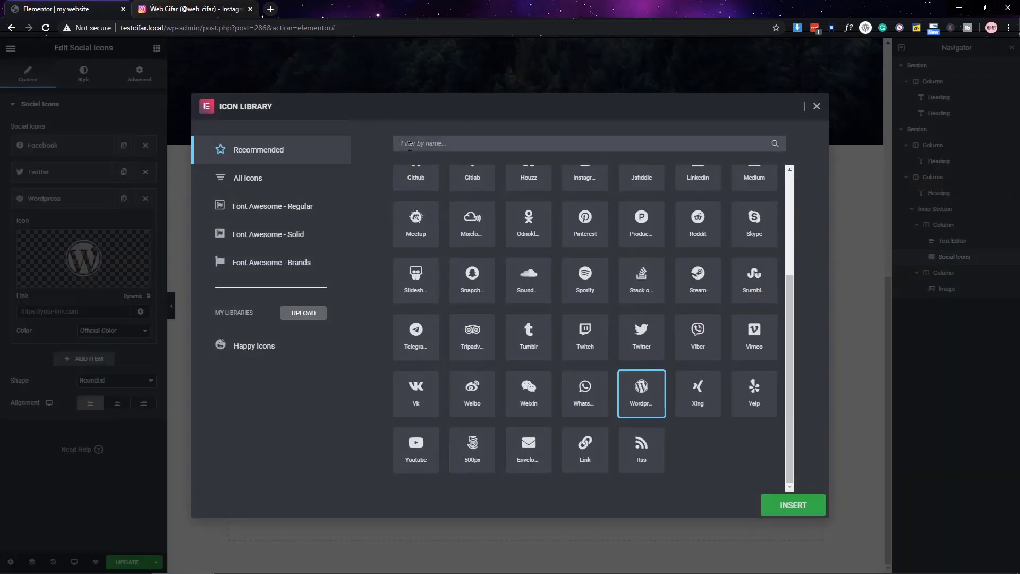
type("link")
left_click(783, 507)
left_click(43, 198)
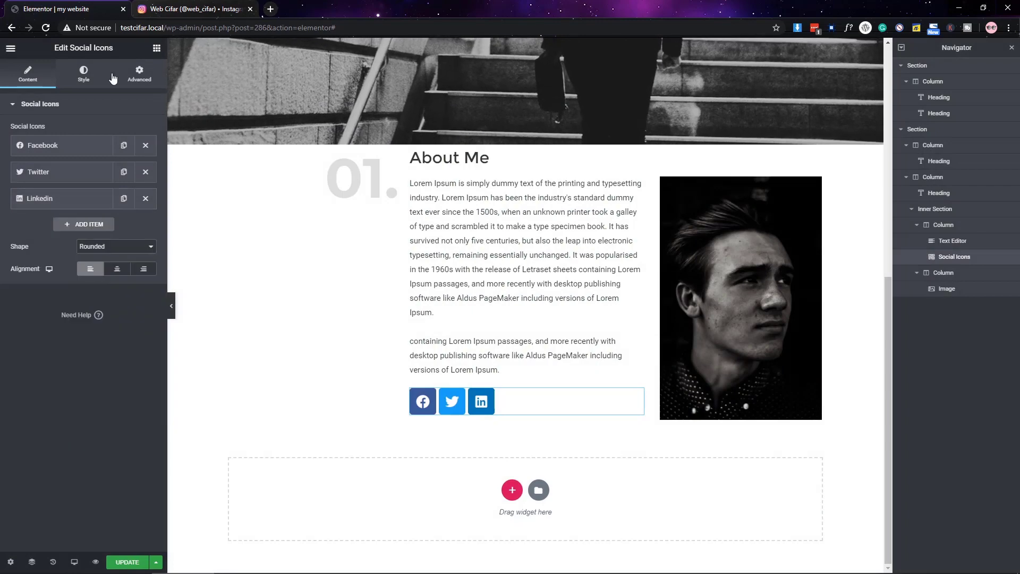
- Make the social icons black with white glyphs
left_click(84, 75)
left_click(143, 153)
mouse_move(90, 262)
left_mouse_down()
mouse_move(64, 255)
mouse_move(68, 273)
mouse_move(28, 295)
left_mouse_up()
left_click(63, 425)
left_click(143, 175)
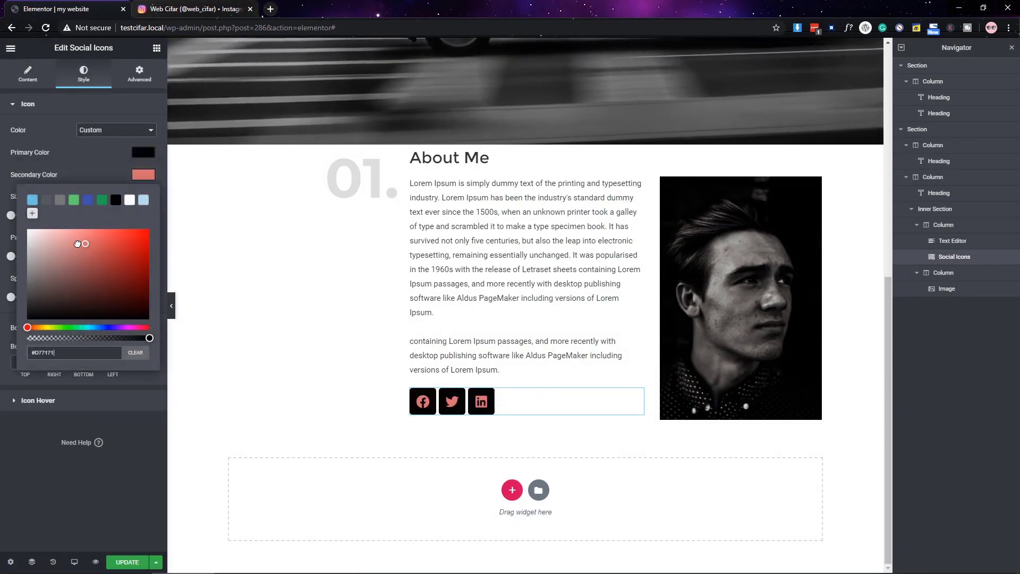
left_click(130, 200)
left_click(9, 225)
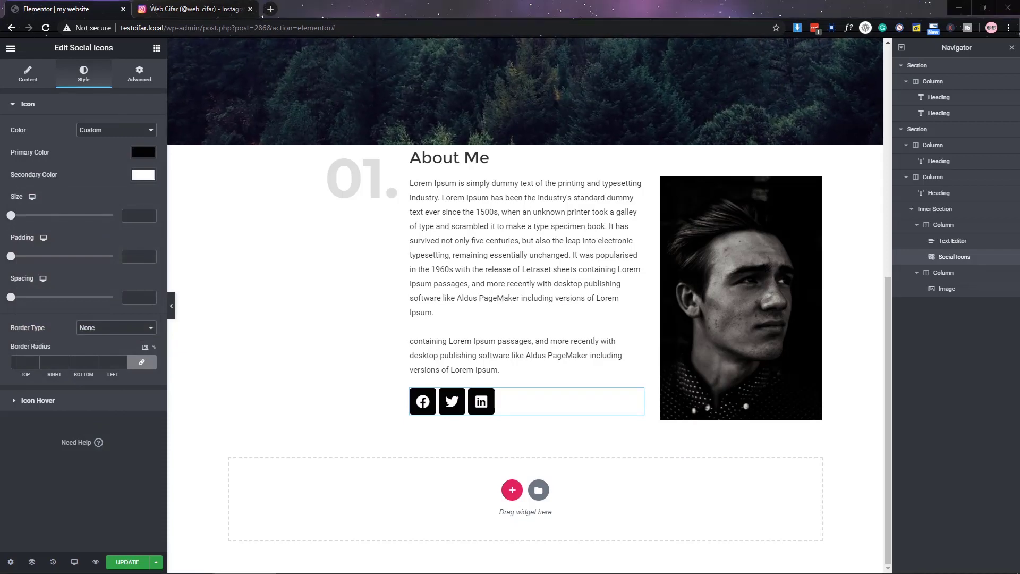
- Set icon size 18, padding .4 and spacing 5
type("18")
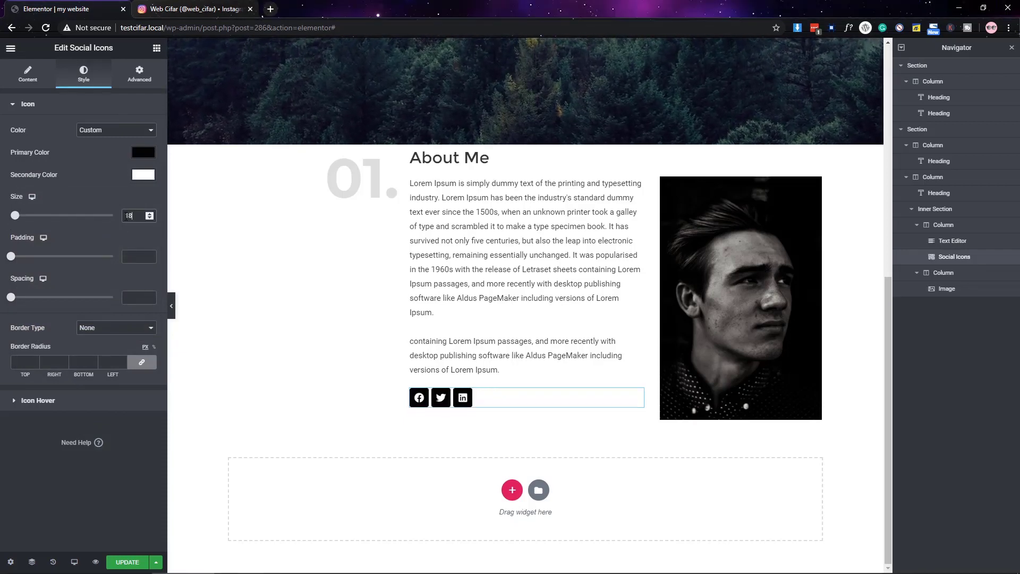
left_click(136, 257)
type(".4")
left_click(139, 297)
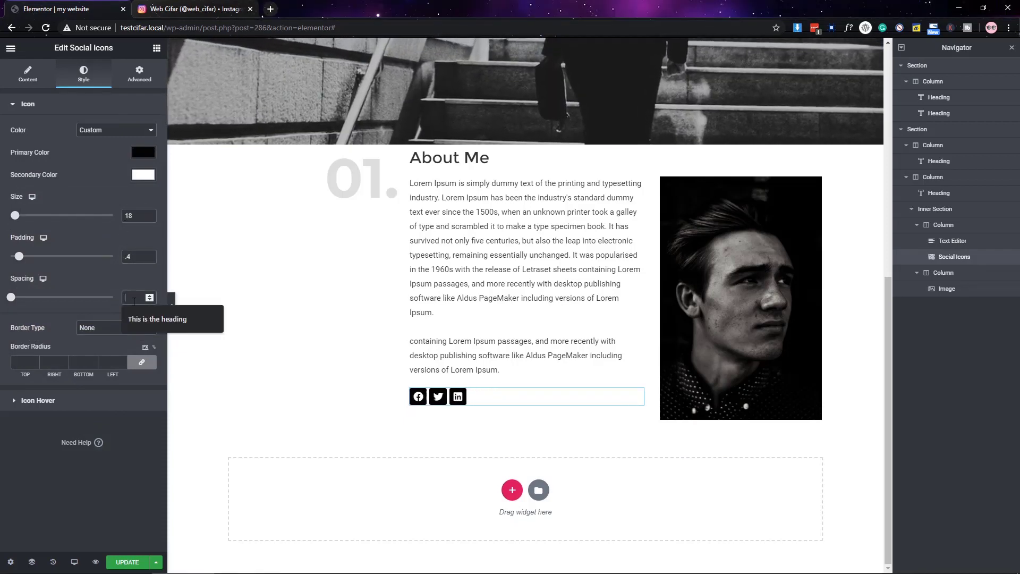
type("5")
- Round the icon corners with a border radius of 10 and 05, then preview the page
left_click(79, 362)
type("10")
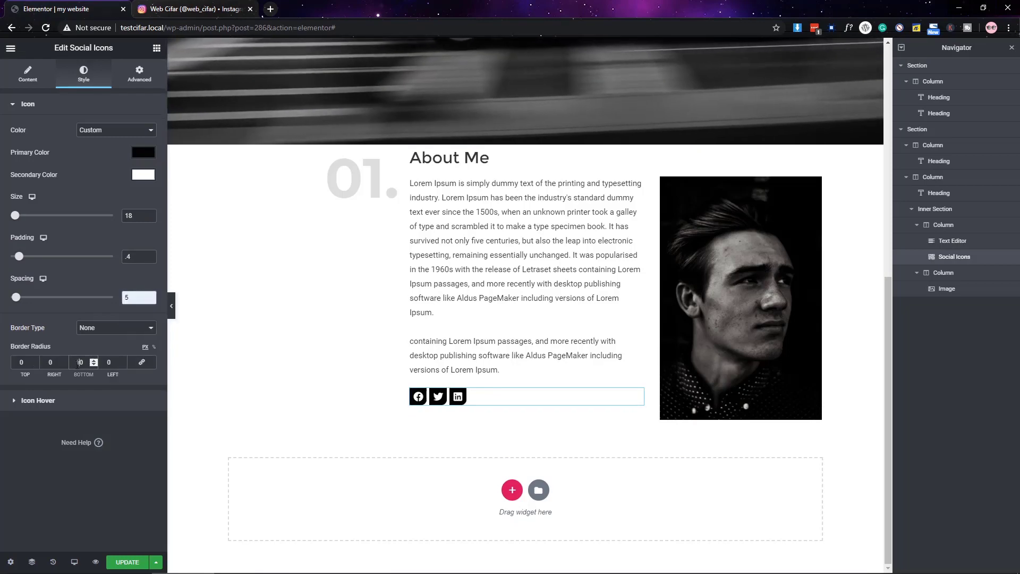
left_click(22, 362)
type("10")
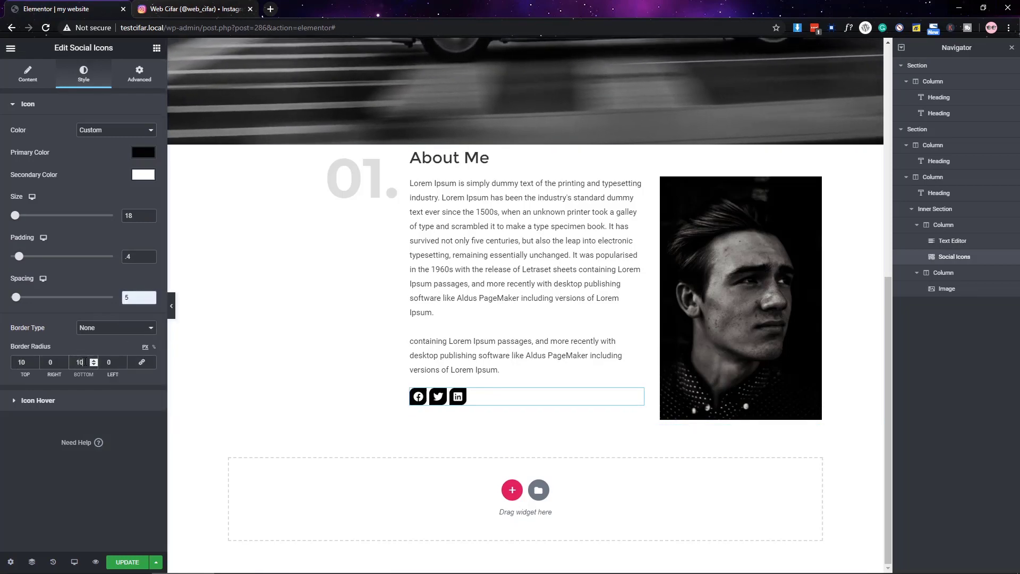
double_click(84, 362)
type("05")
left_click(171, 306)
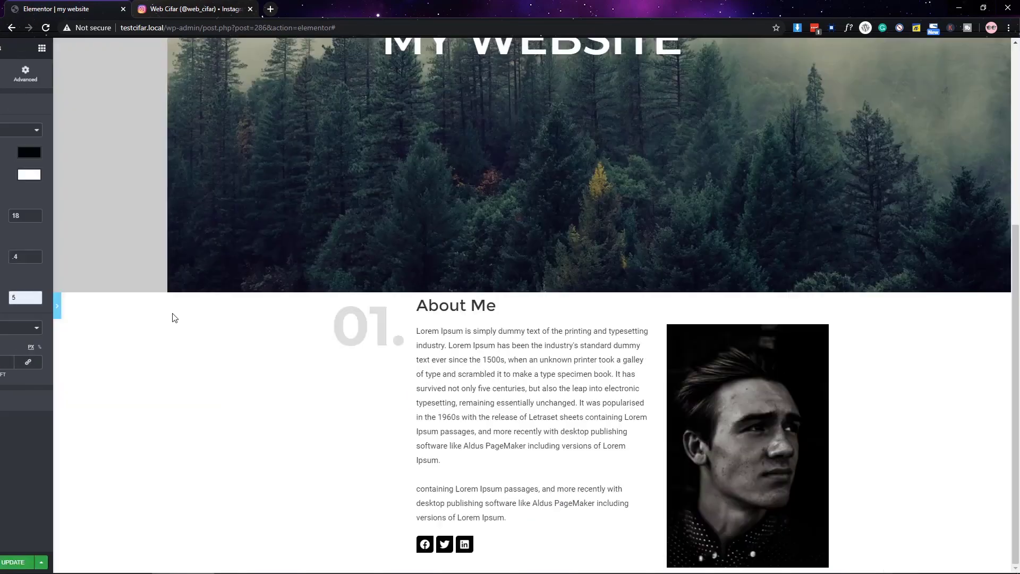
left_click(4, 314)
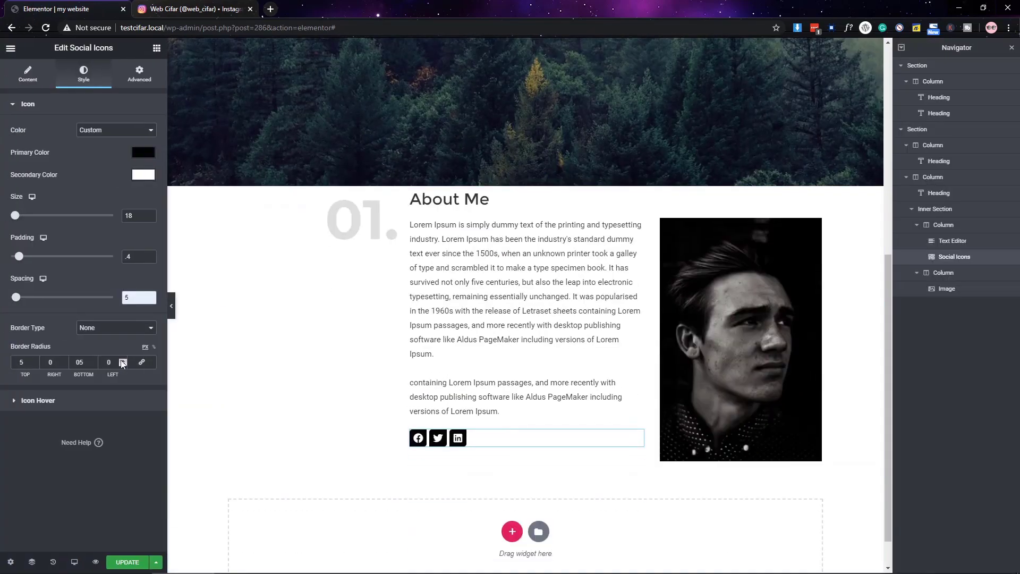
scroll(255, 410, "down", 1)
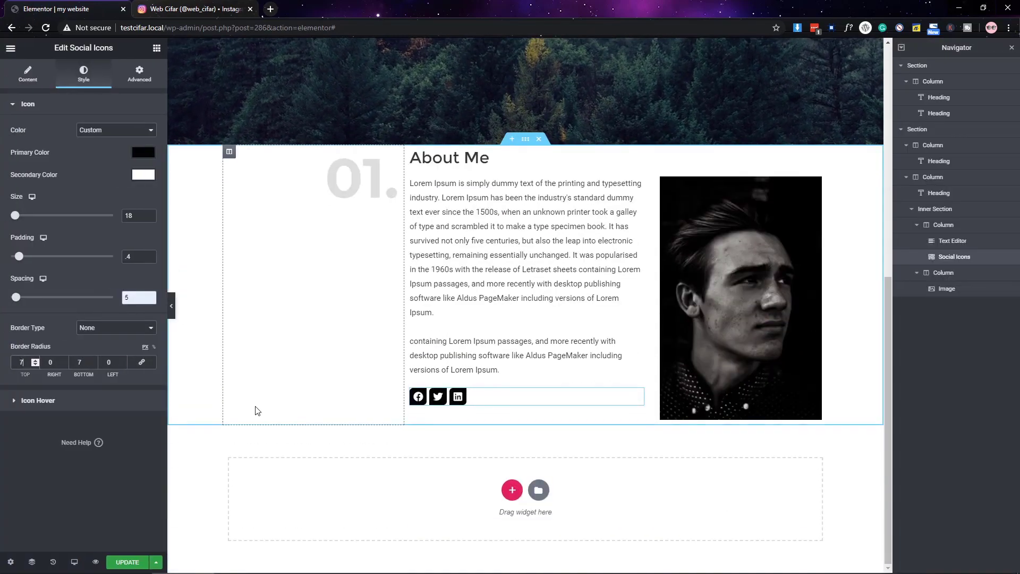
- Widen the About Me text column to 70%
left_click(443, 215)
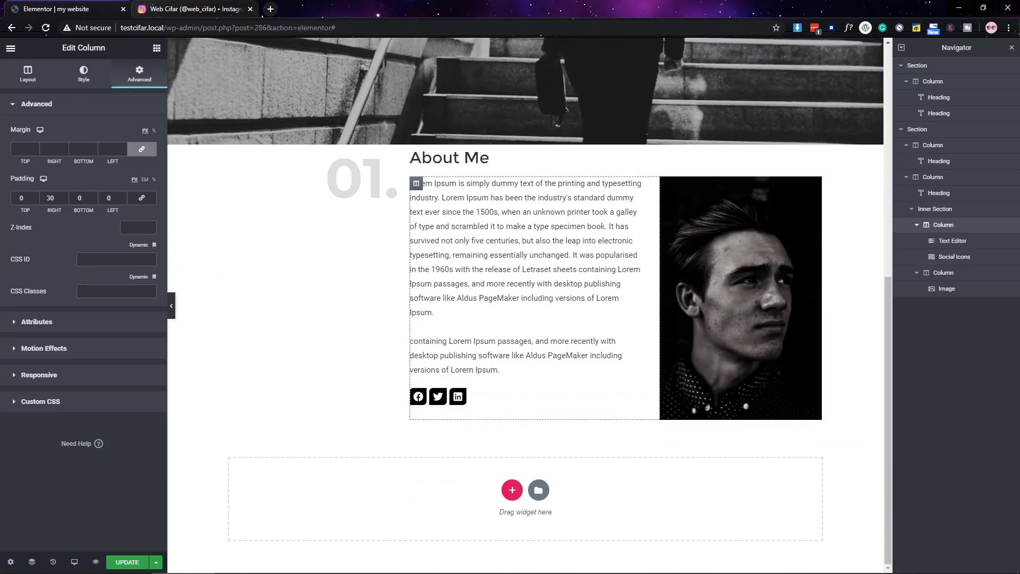
left_click(21, 79)
double_click(133, 129)
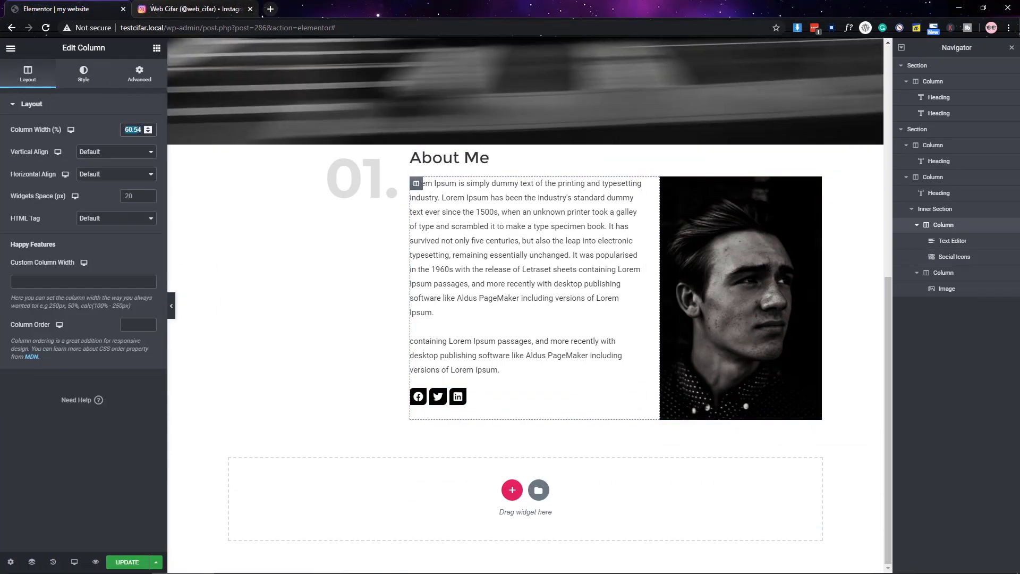
type("70")
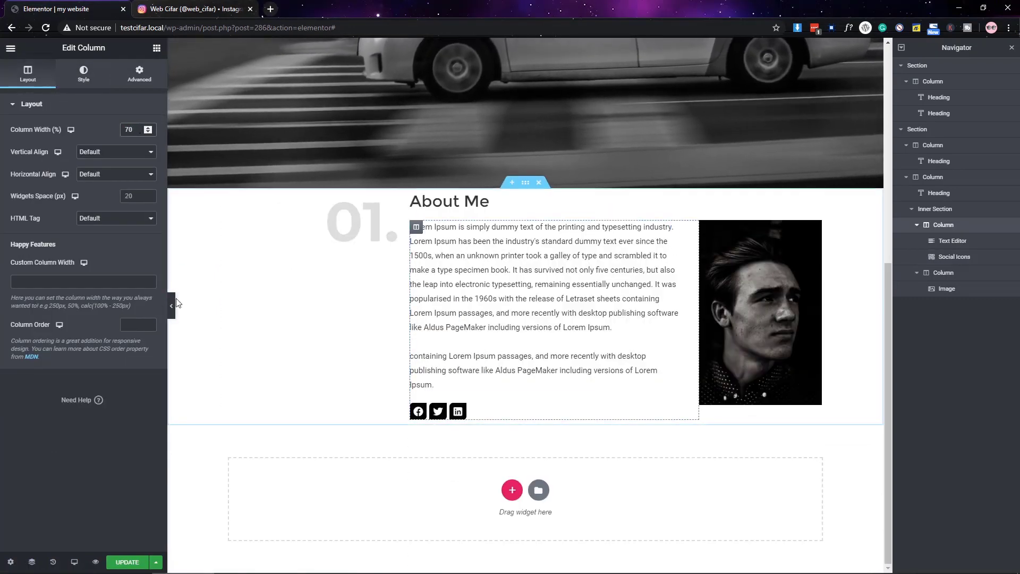
scroll(627, 343, "up", 3)
- Give the About section a minimum height of 100 VH and close the Navigator
key("ctrl+p")
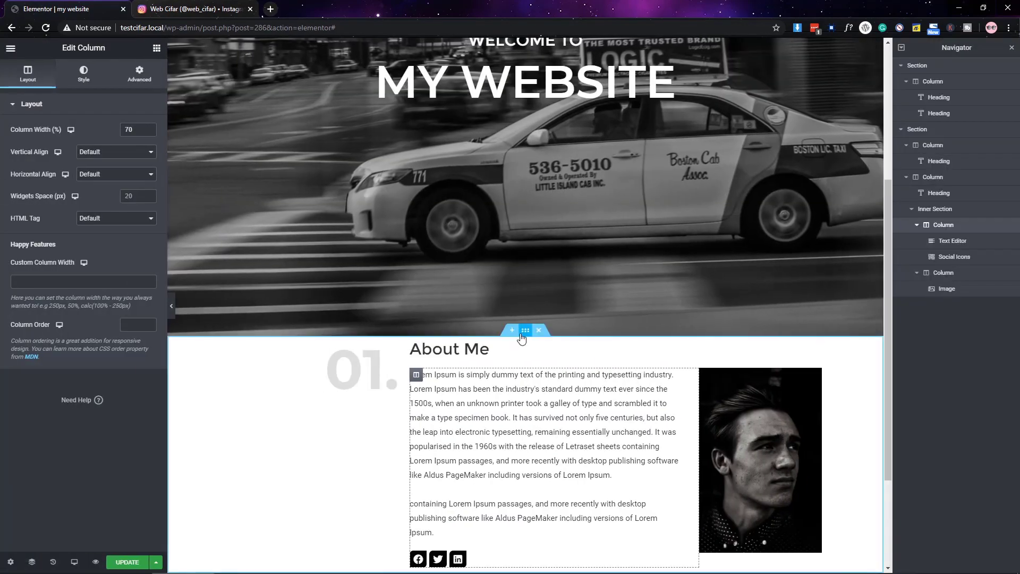
left_click(525, 330)
left_click(116, 236)
left_click(107, 264)
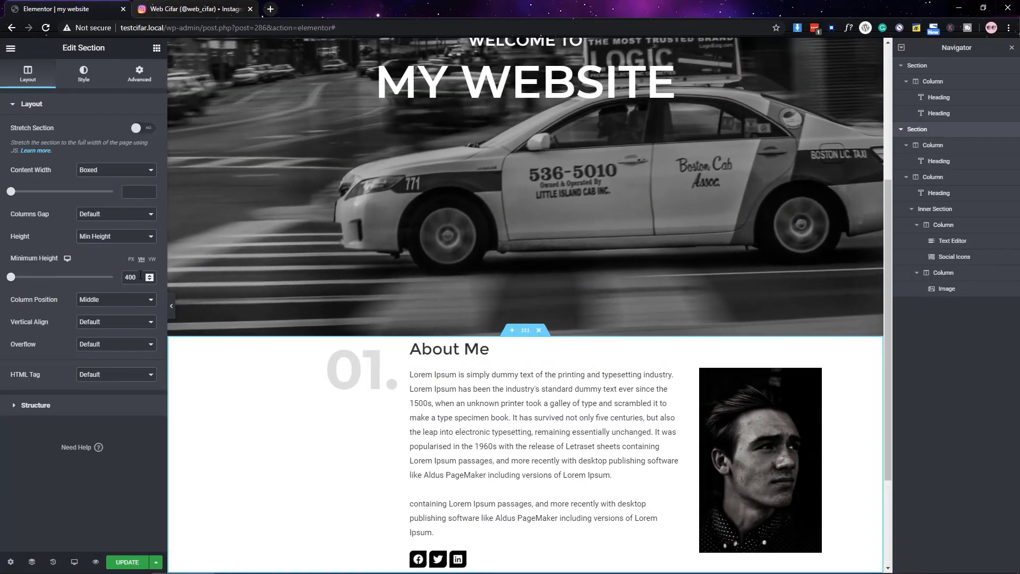
left_click(141, 259)
left_click(133, 277)
type("100")
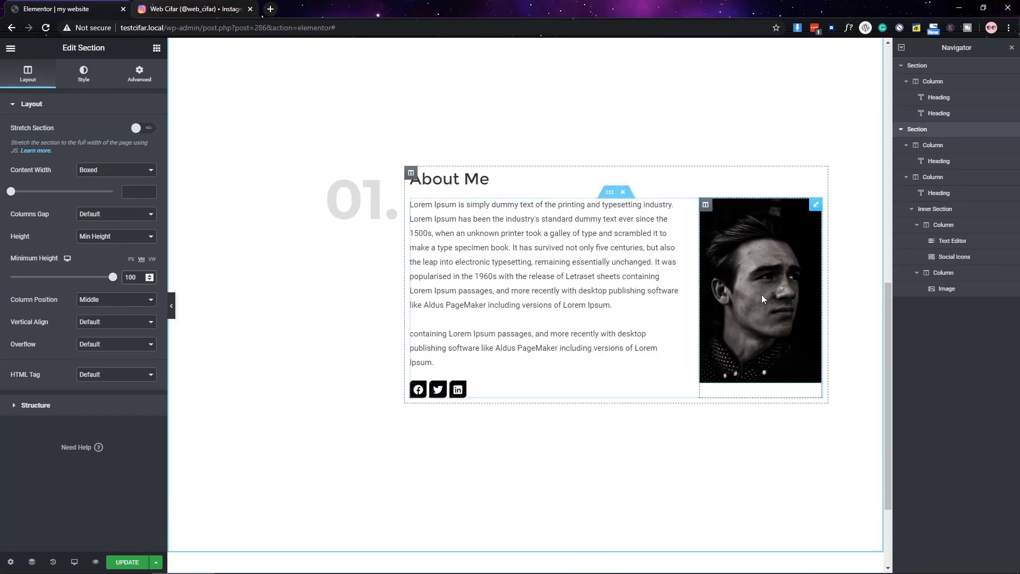
left_click(1012, 47)
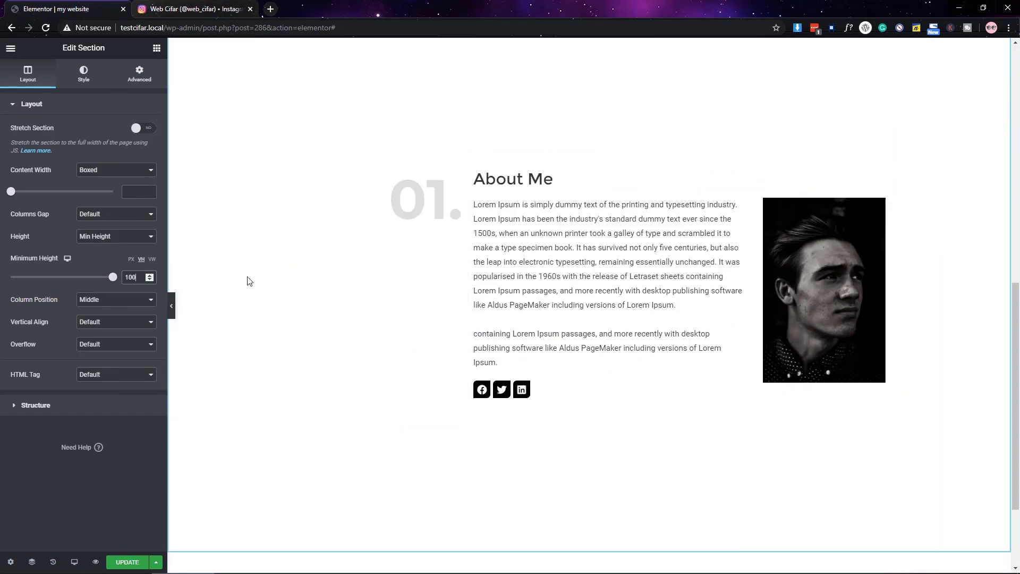
left_click(171, 306)
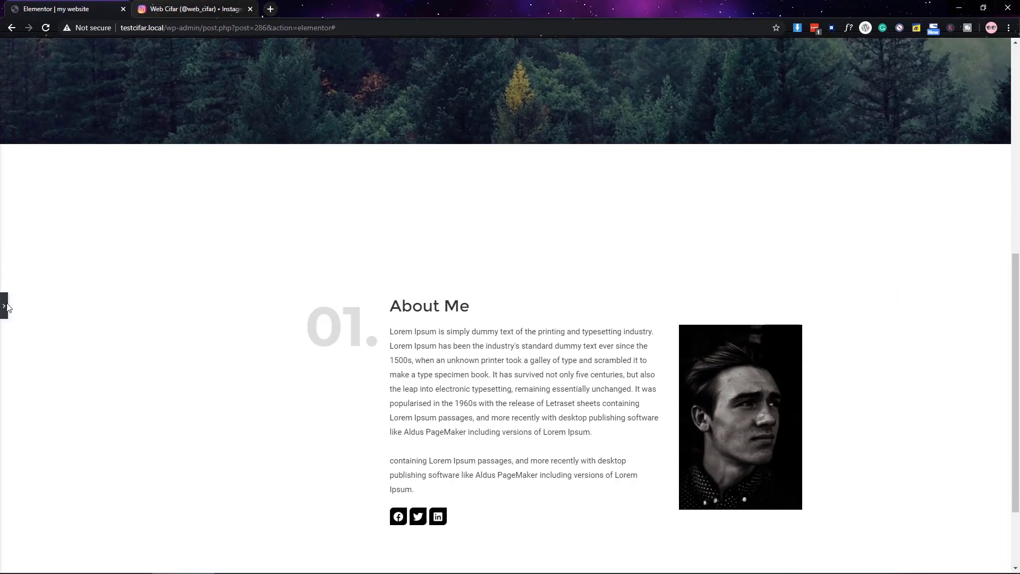
key("ctrl+p")
- Narrow the 01. column to 25% and preview the result
left_click(293, 299)
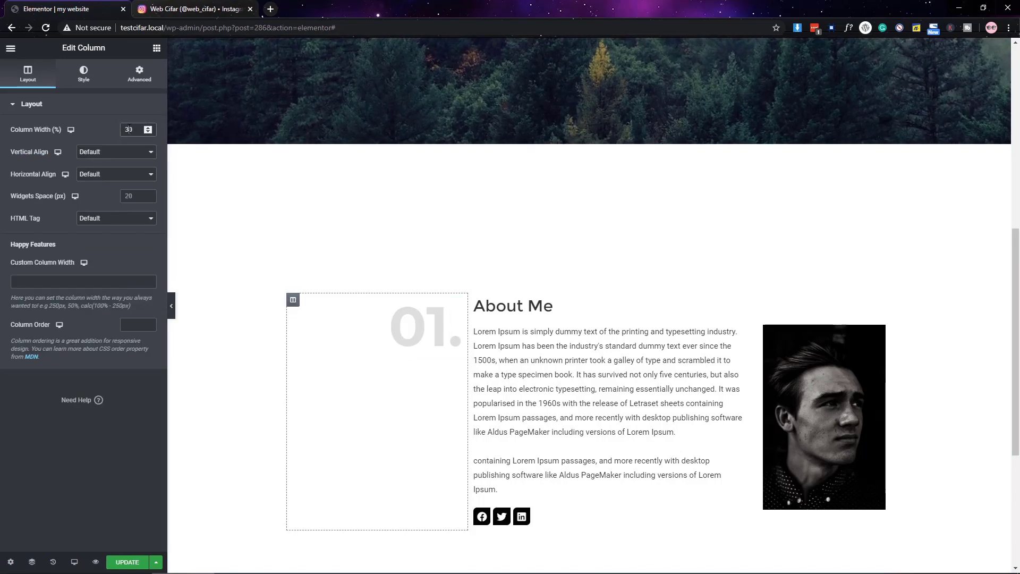
key("BackSpace")
type("2")
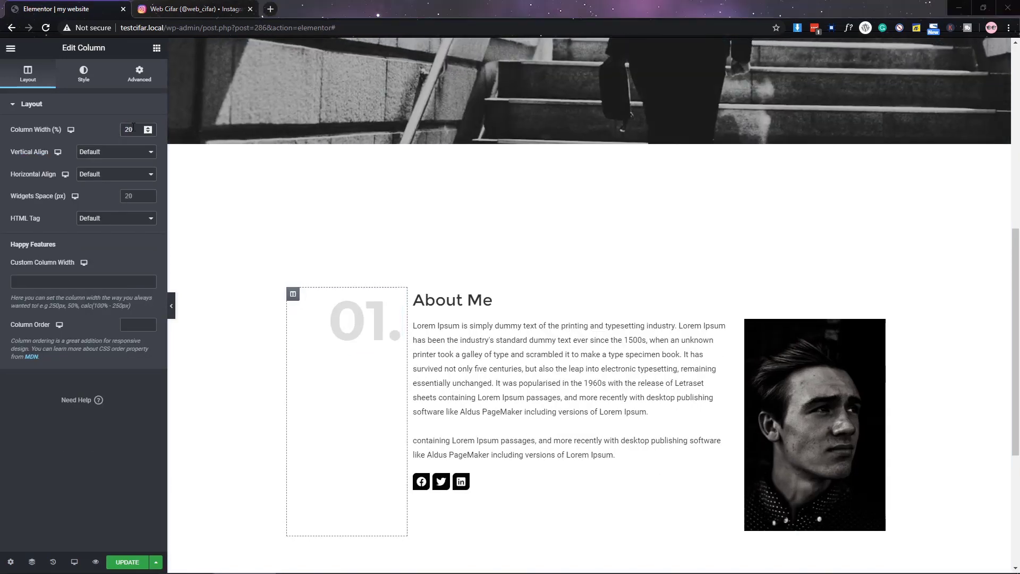
key("BackSpace")
type("5")
key("ctrl+p")
scroll(539, 231, "down", 2)
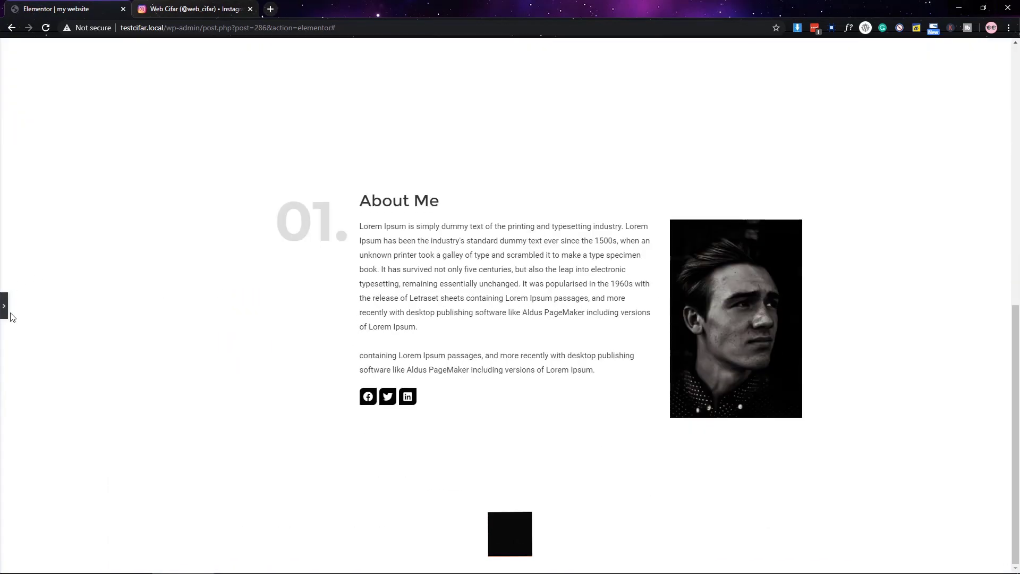
left_click(5, 307)
scroll(533, 310, "up", 5)
- Rename the copied section's About Me heading to 'Testimonials'
right_click(588, 212)
left_click(470, 281)
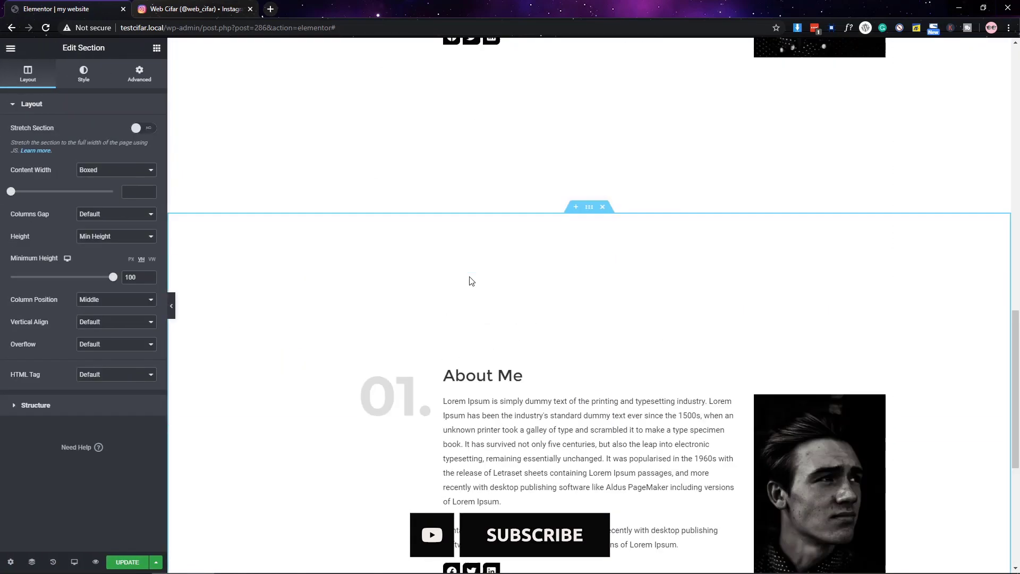
left_click(393, 396)
scroll(389, 283, "down", 3)
left_click(510, 215)
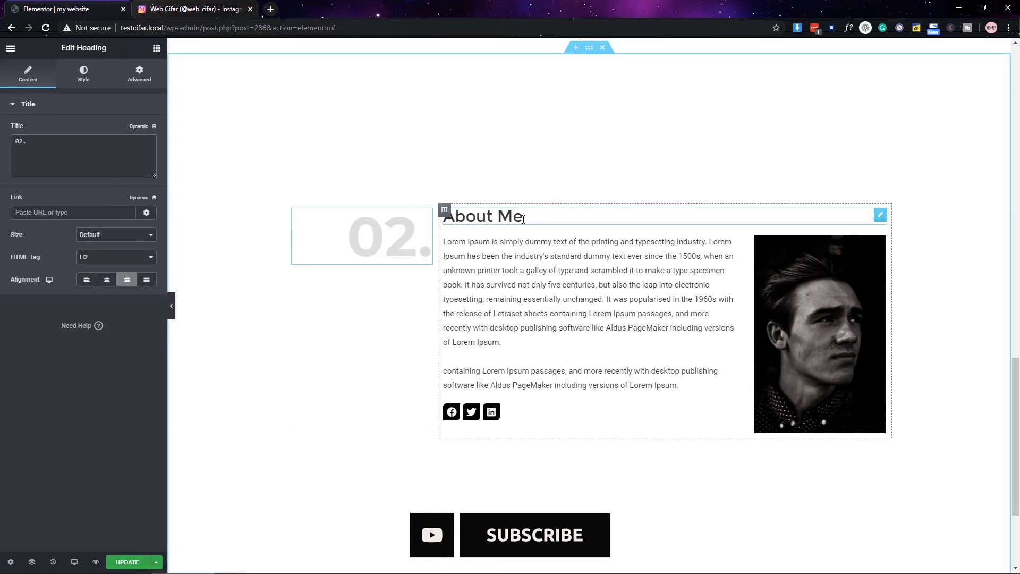
left_click(122, 146)
type("Testimonials")
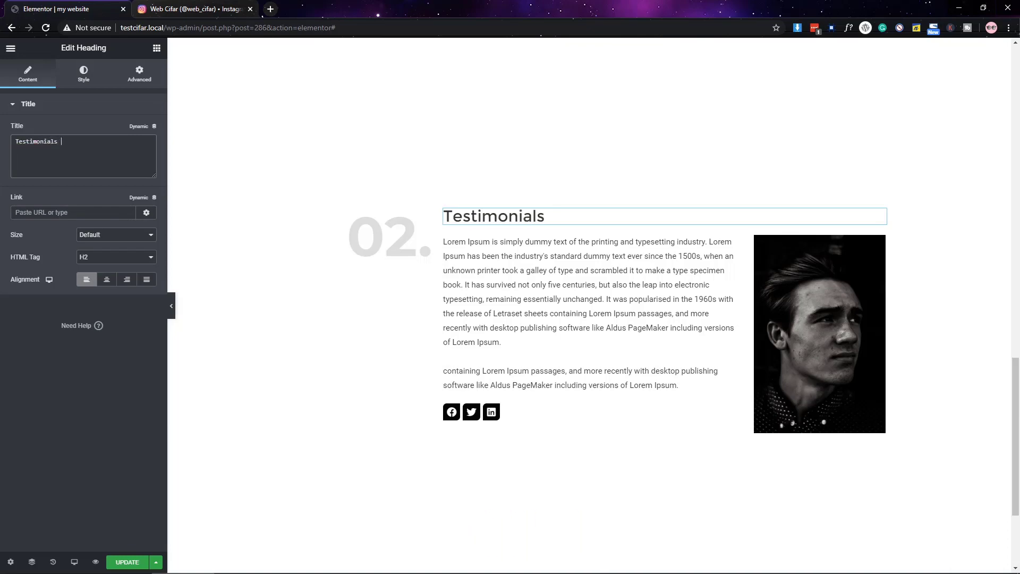
scroll(447, 312, "down", 1)
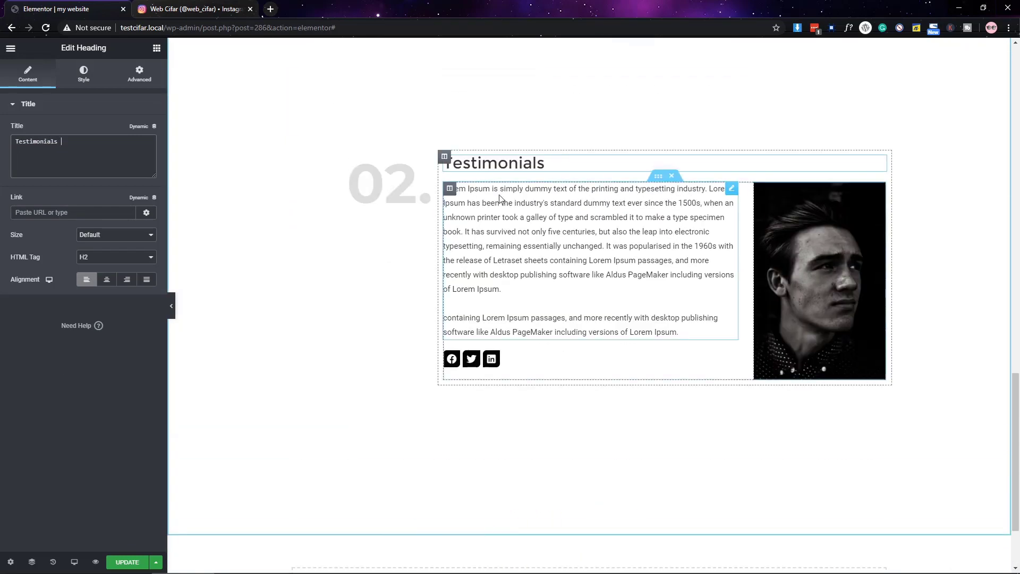
scroll(587, 98, "up", 2)
- Give the Testimonials section a faint grey #0000000A classic background
left_click(589, 101)
left_click(83, 75)
left_click(88, 154)
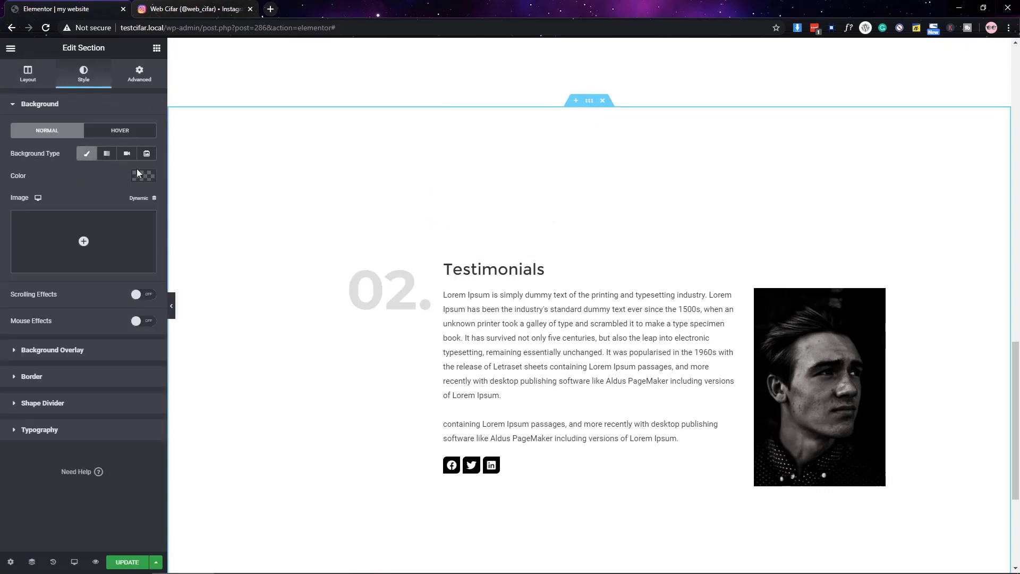
left_click(141, 174)
left_click(116, 202)
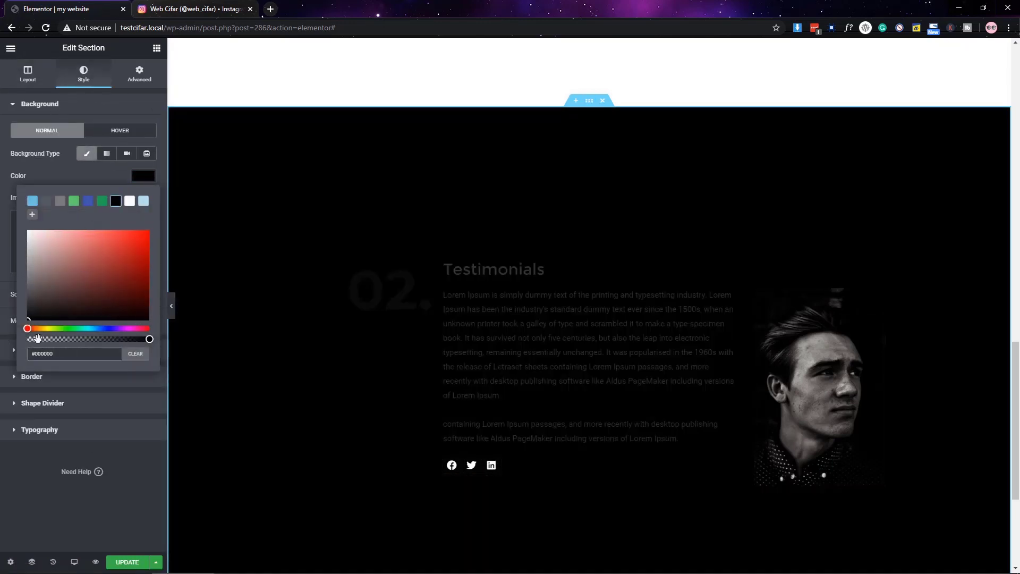
left_click(37, 338)
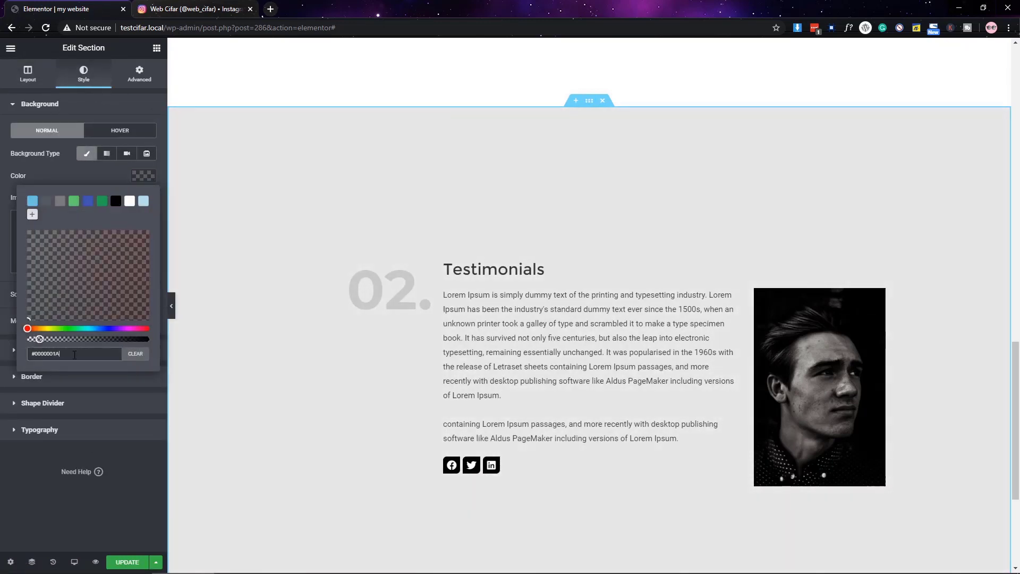
key("BackSpace")
key("BackSpace")
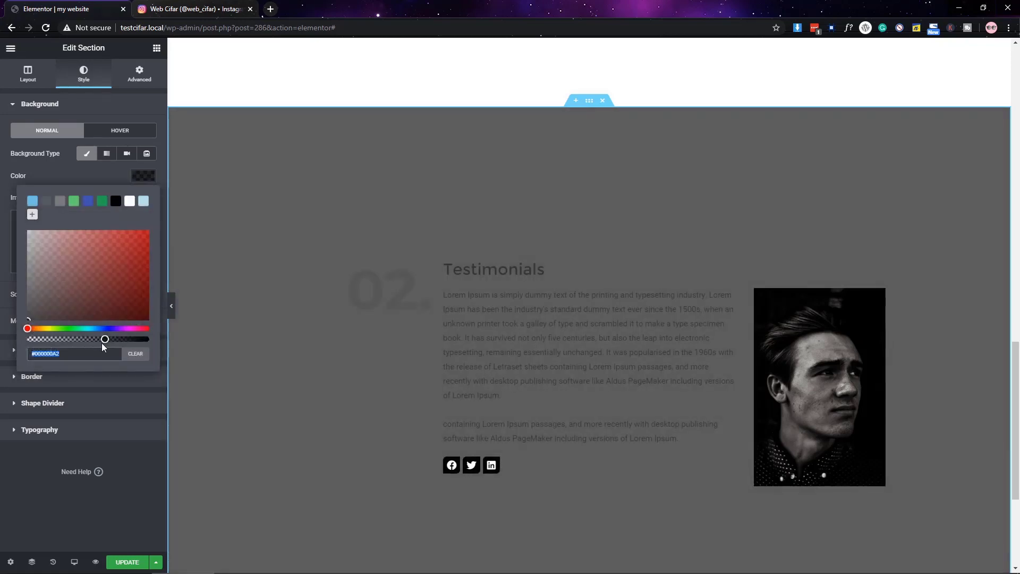
left_click_drag(101, 342, 39, 340)
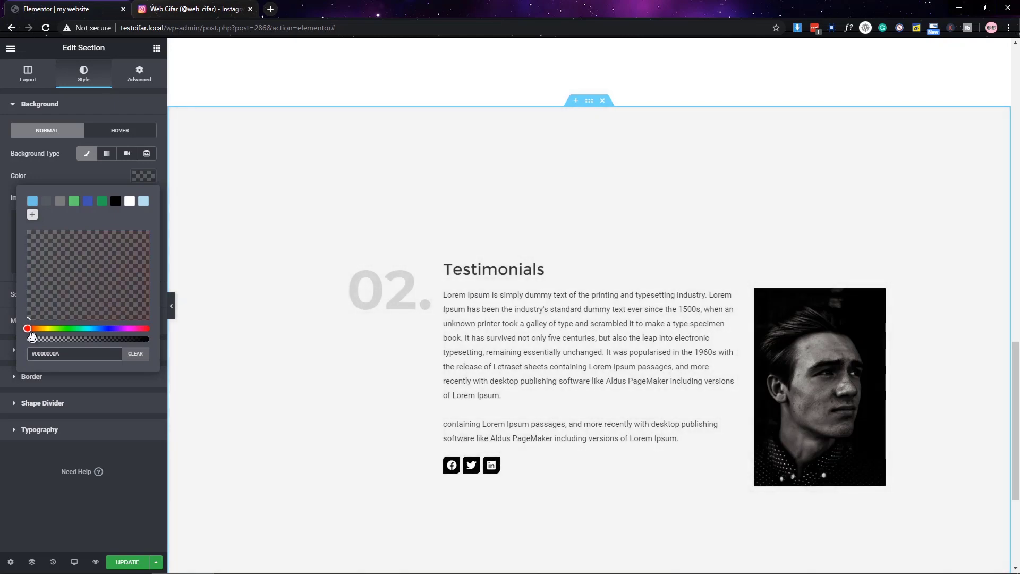
left_click(84, 177)
- Delete the portrait image column from the Testimonials section
scroll(579, 392, "down", 3)
scroll(634, 358, "up", 3)
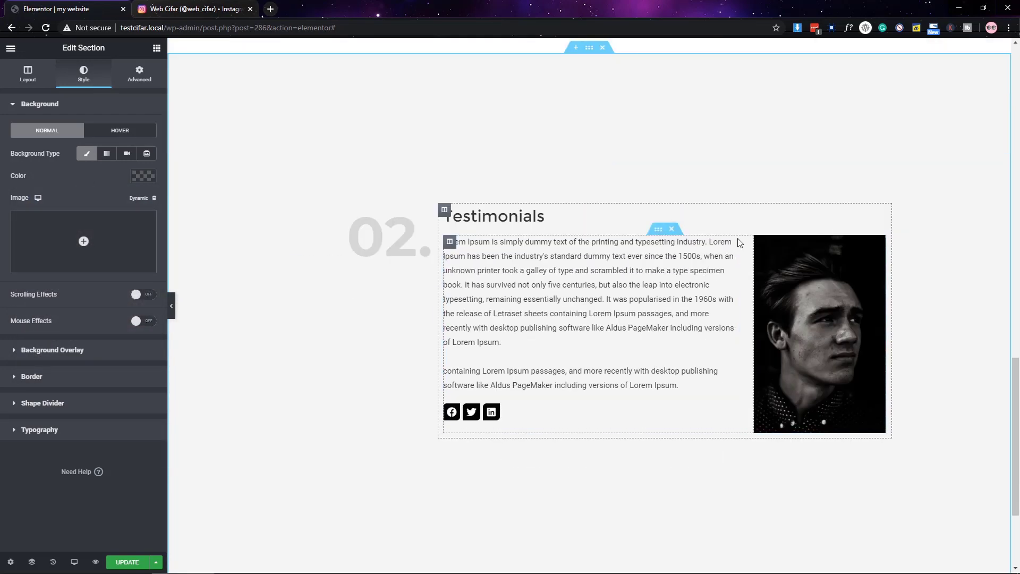
right_click(754, 246)
left_click(786, 405)
- Delete the paragraph text and Social Icons widgets from the Testimonials section
right_click(866, 272)
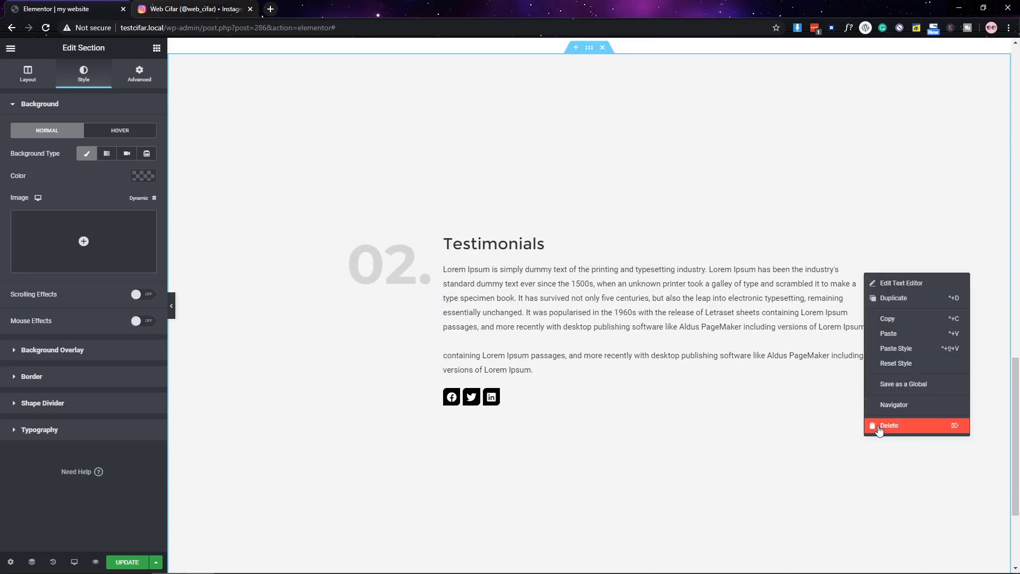
left_click(883, 425)
right_click(868, 328)
left_click(888, 476)
- Add a Testimonial widget to the empty column
left_click(156, 48)
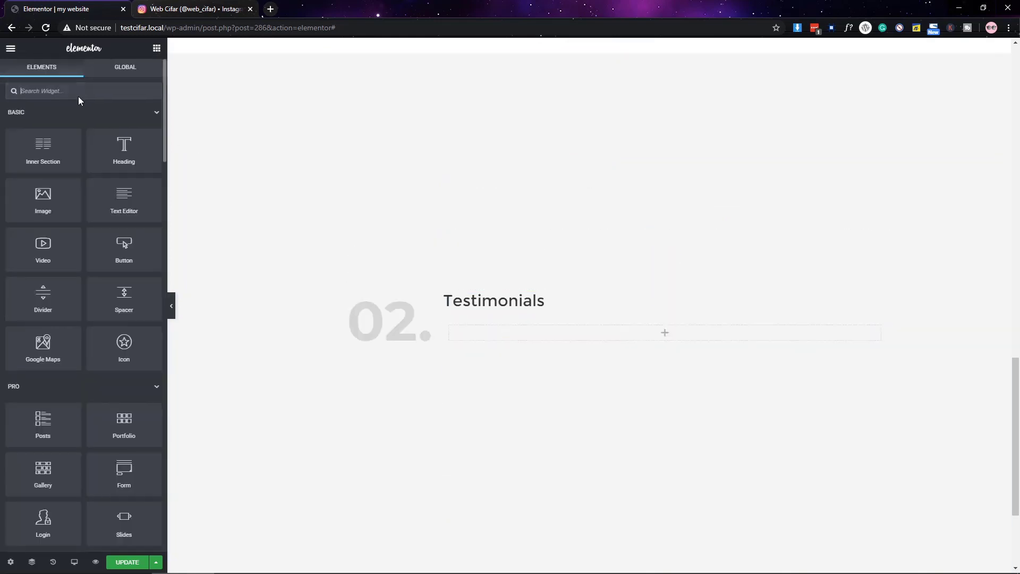
left_click(80, 91)
type("test")
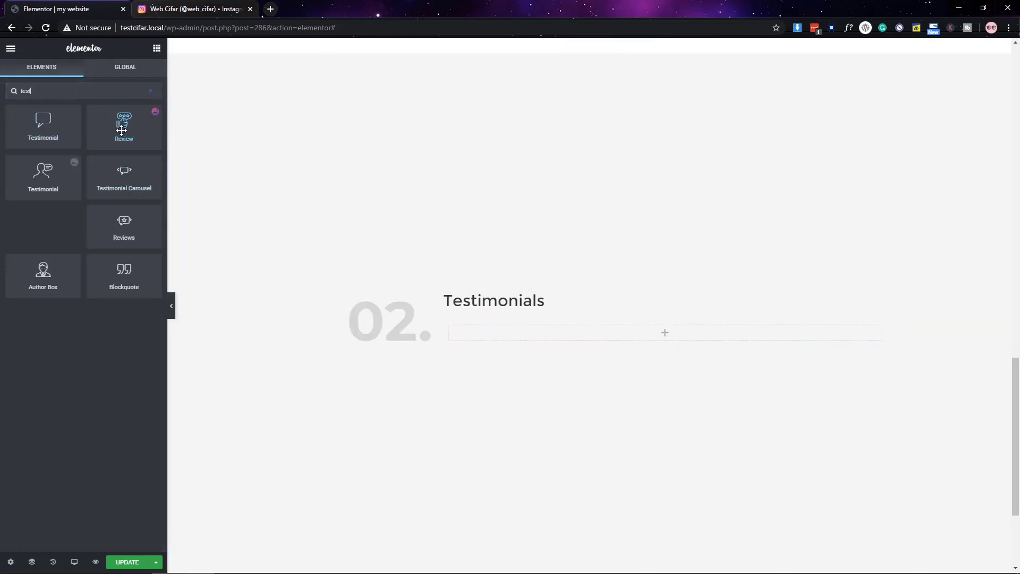
left_click_drag(530, 341, 531, 343)
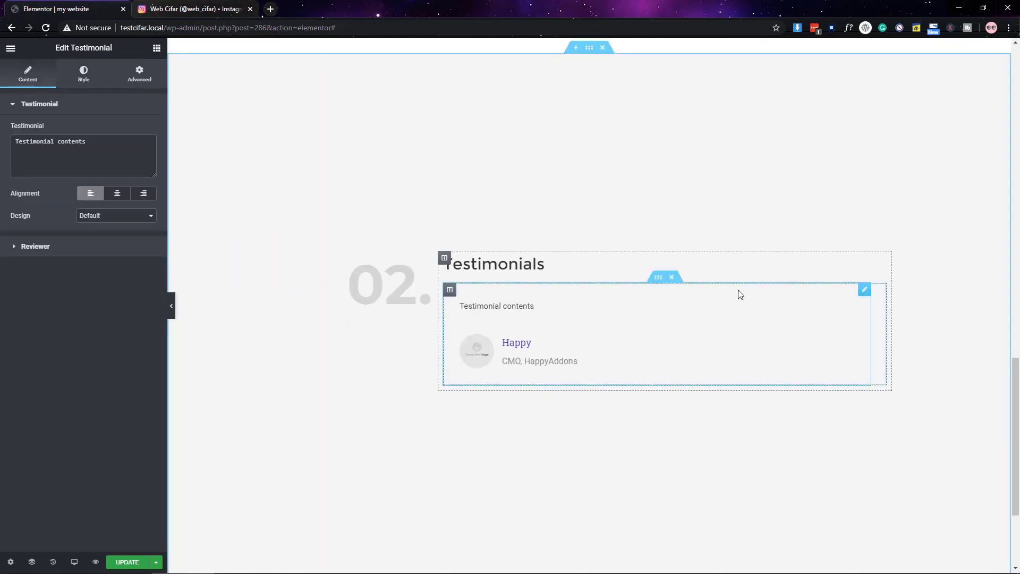
left_click(449, 289)
left_click(140, 74)
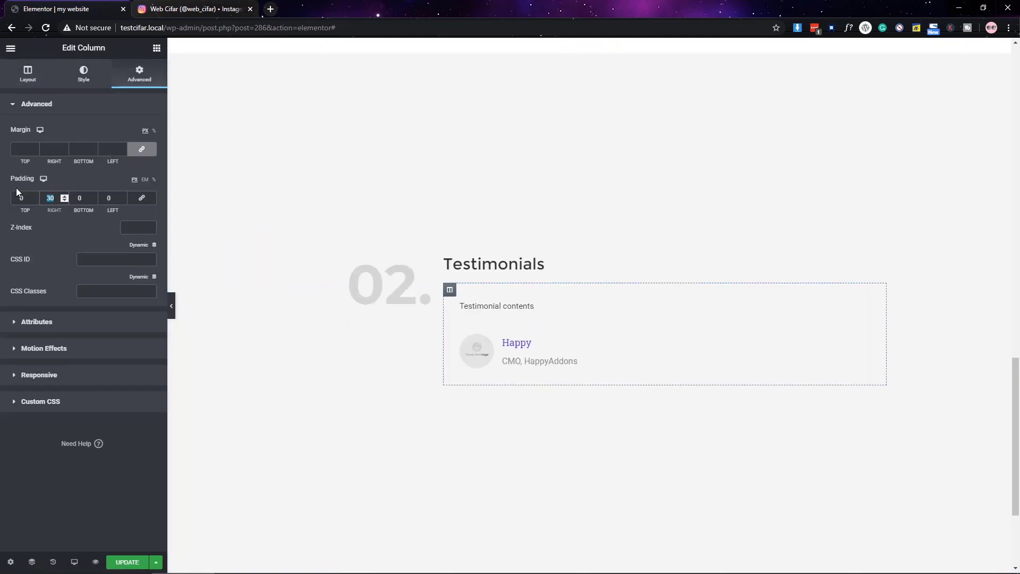
left_click(574, 321)
- Copy Lorem Ipsum sentences from lipsum.com and paste them as the testimonial text
left_click(270, 10)
type("lore")
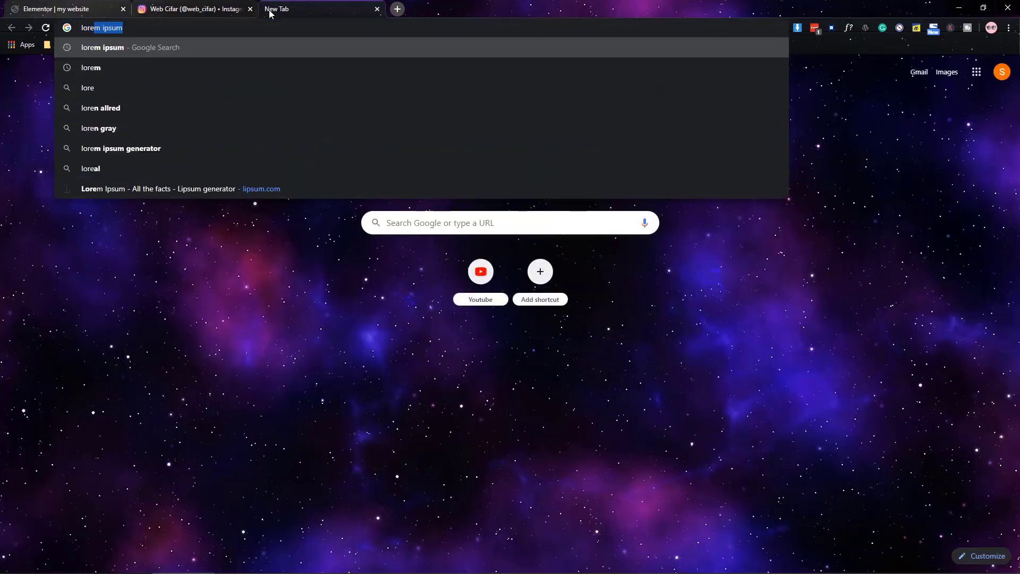
key("Return")
left_click(207, 155)
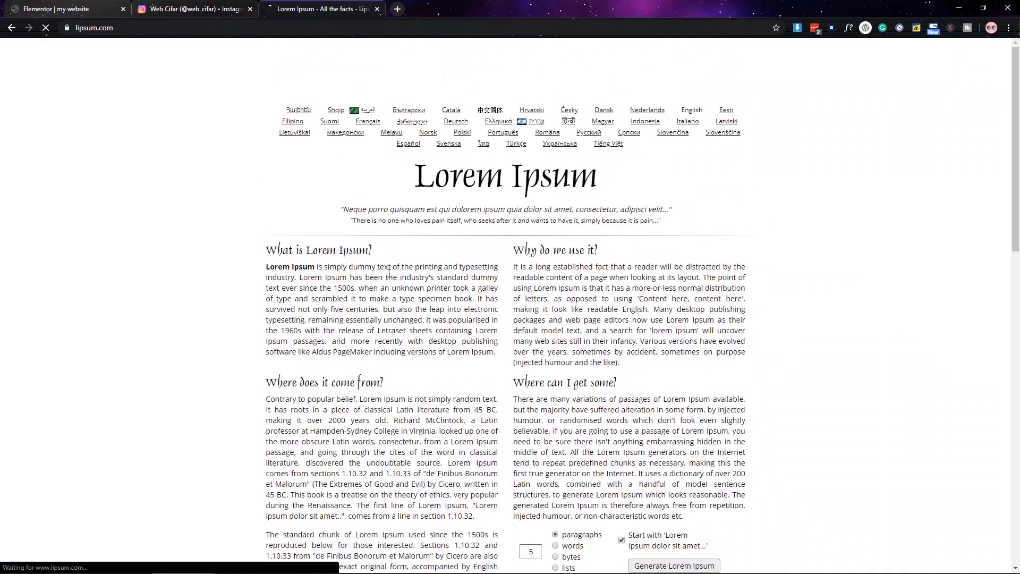
left_click_drag(468, 277, 267, 266)
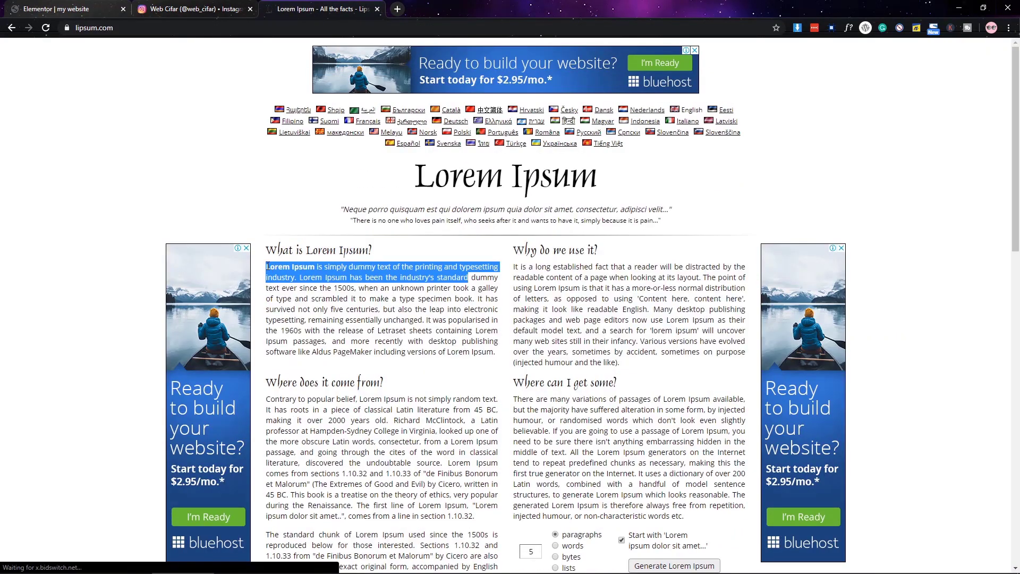
key("ctrl+c")
key("ctrl+1")
left_click(53, 154)
key("ctrl+a")
key("ctrl+v")
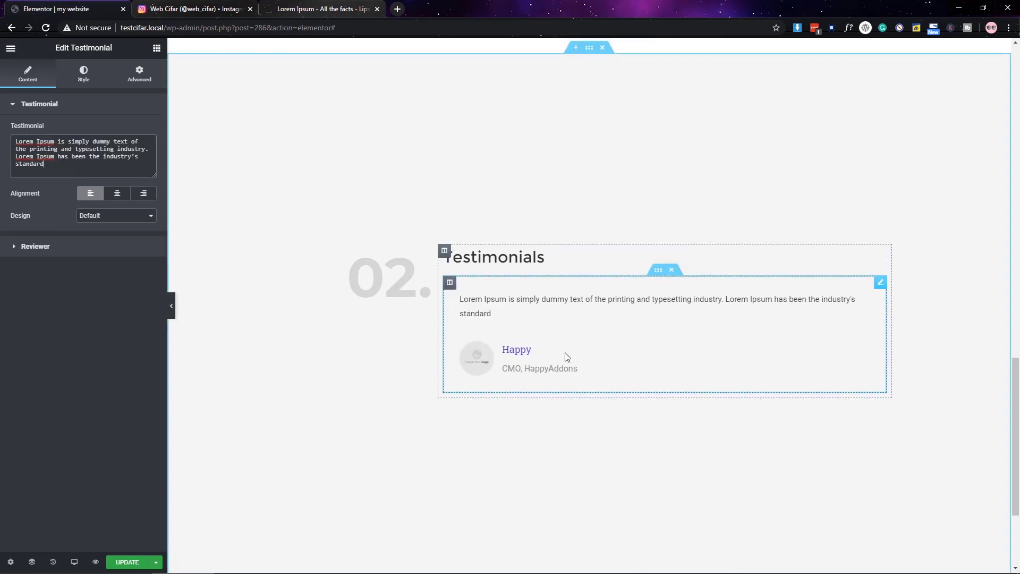
- Use the Bubble design, a smiling woman's portrait, and reviewer name 'Arfan'
left_click(91, 234)
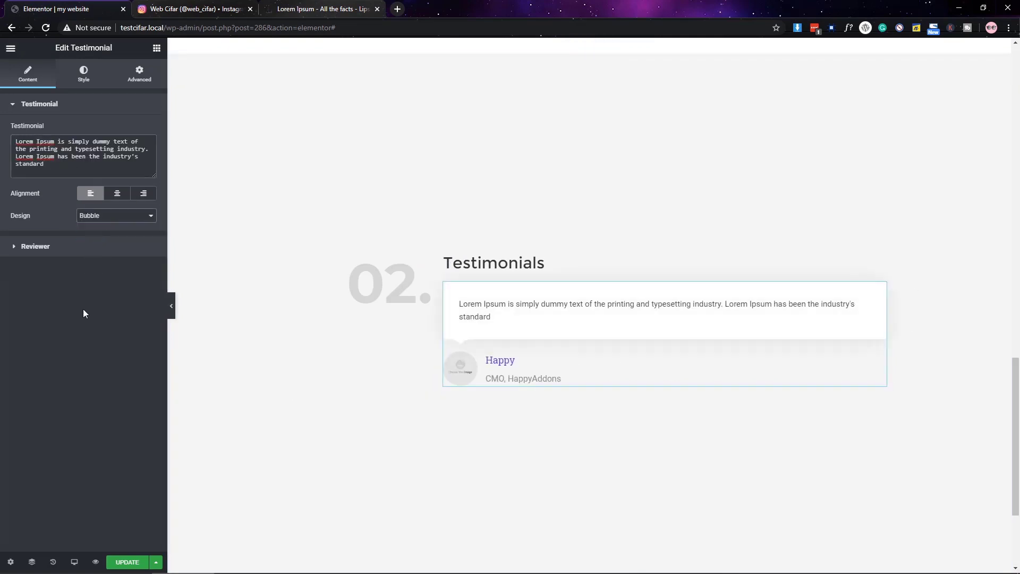
left_click(66, 104)
left_click(64, 131)
left_click(73, 205)
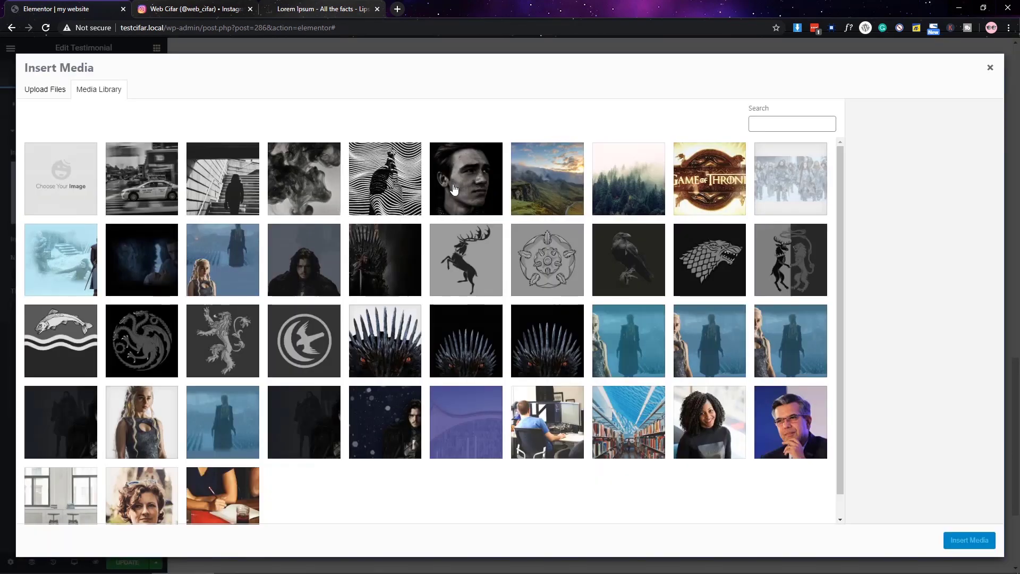
left_click(707, 425)
left_click(969, 540)
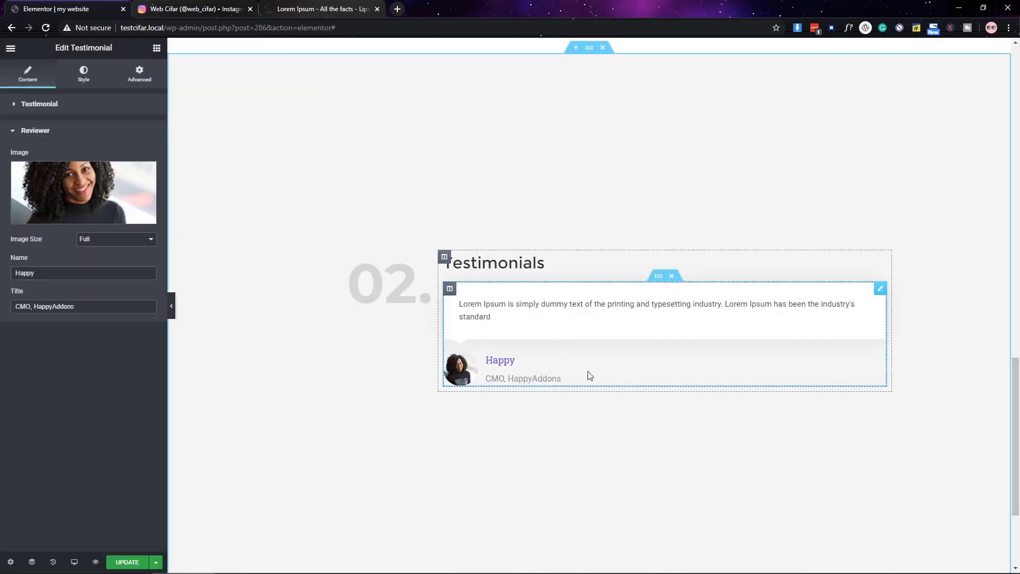
double_click(46, 278)
type("Arfan")
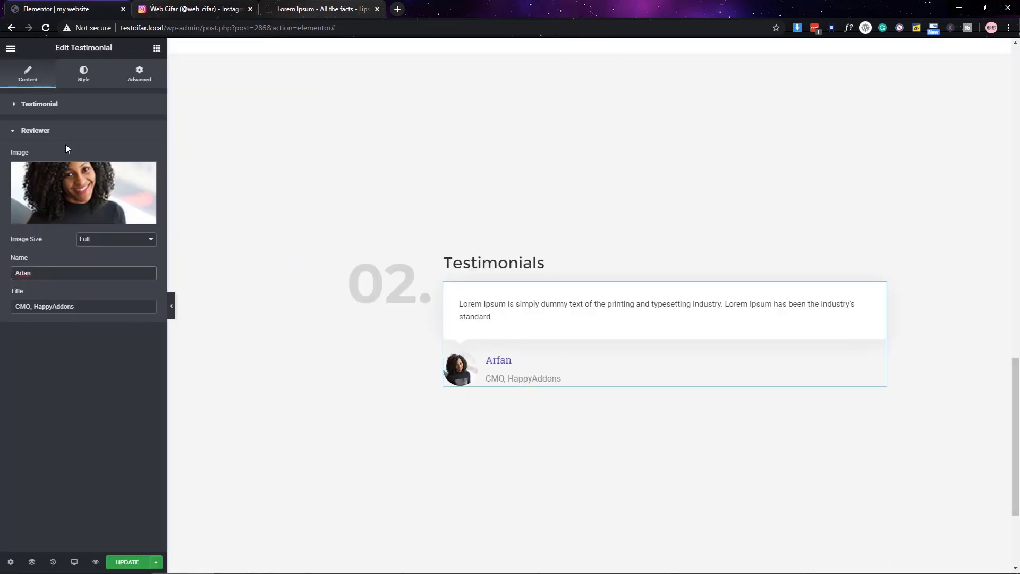
left_click(63, 133)
- Set a 30/0/30/0 border radius on the testimonial box and reviewer image
left_click(84, 74)
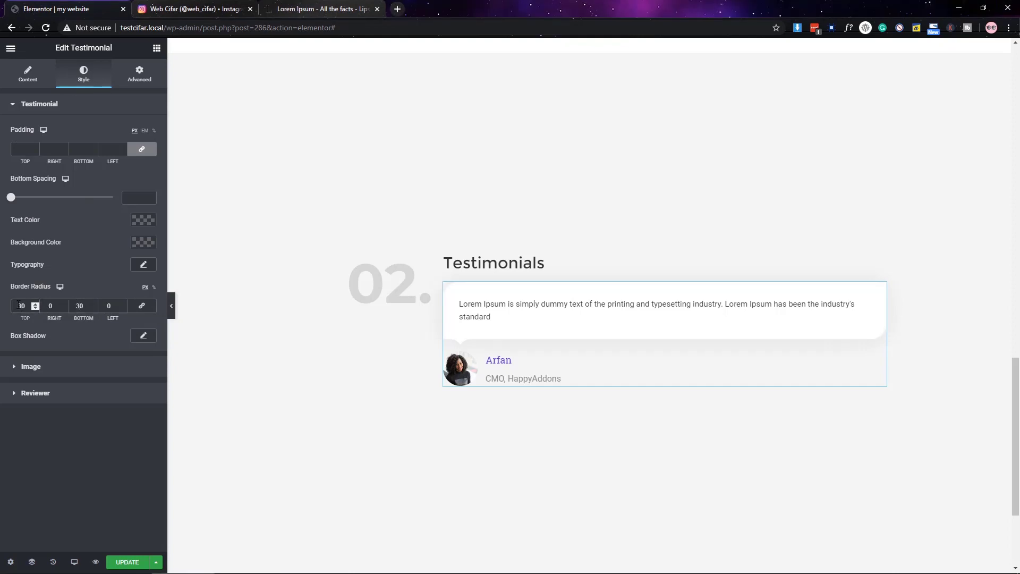
left_click(59, 105)
left_click(55, 130)
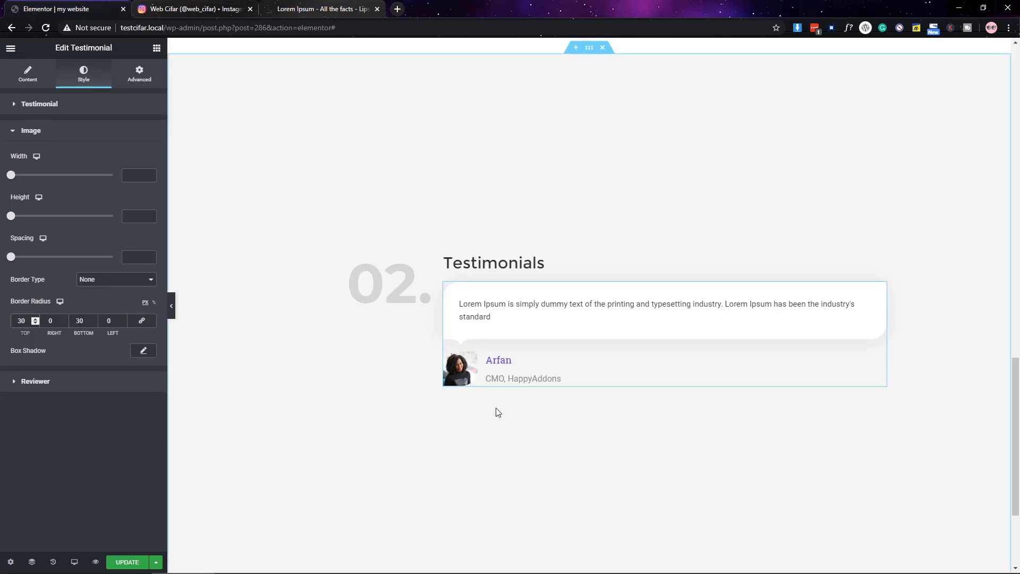
left_click(59, 132)
left_click(80, 157)
- Style the reviewer name dark Montserrat, line-height 0.9, and the title Roboto size 15
left_click(143, 198)
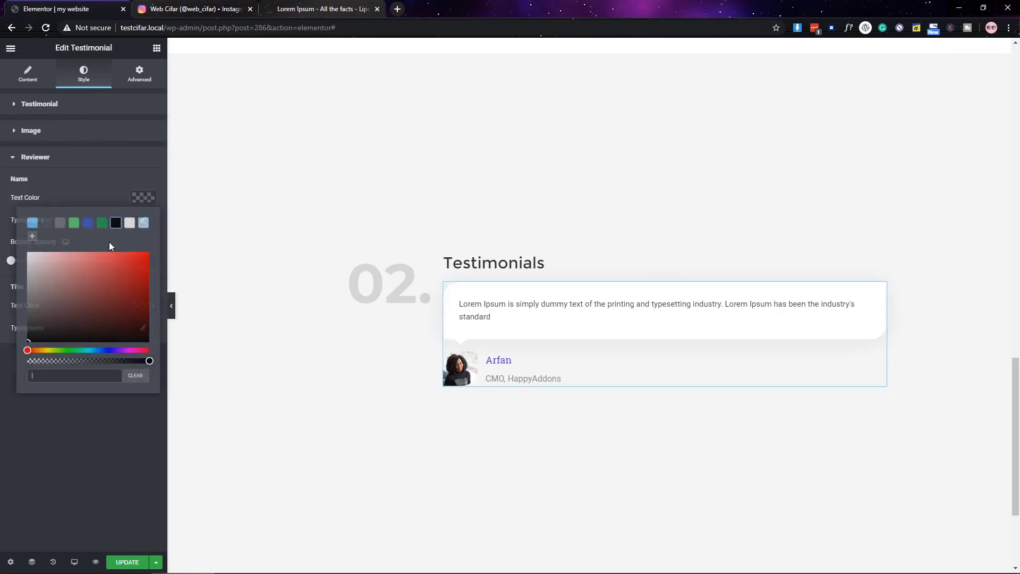
left_click(83, 320)
left_click(144, 219)
left_click(119, 248)
type("mont")
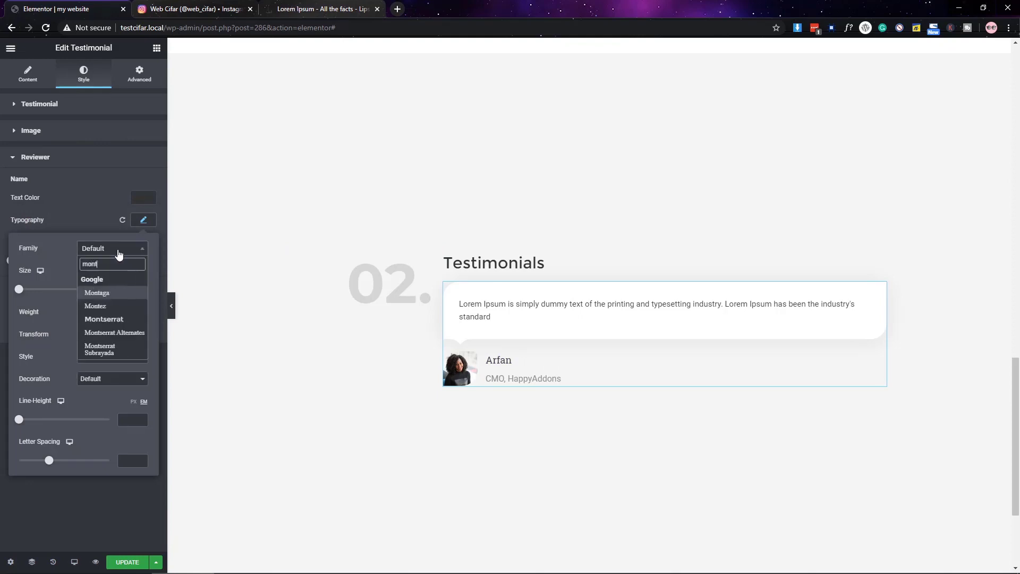
key("Return")
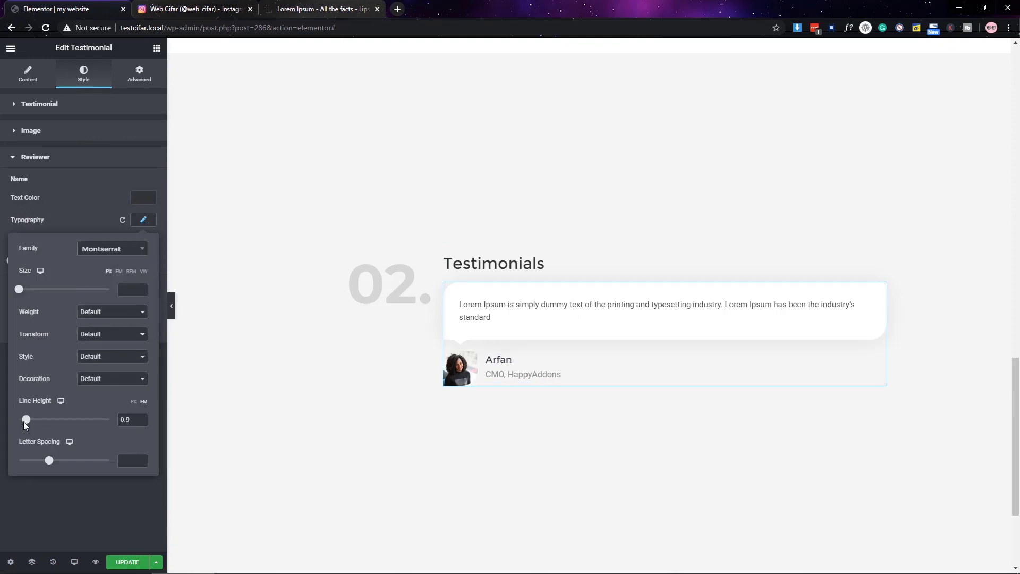
left_click(78, 215)
left_click(144, 328)
left_click(113, 356)
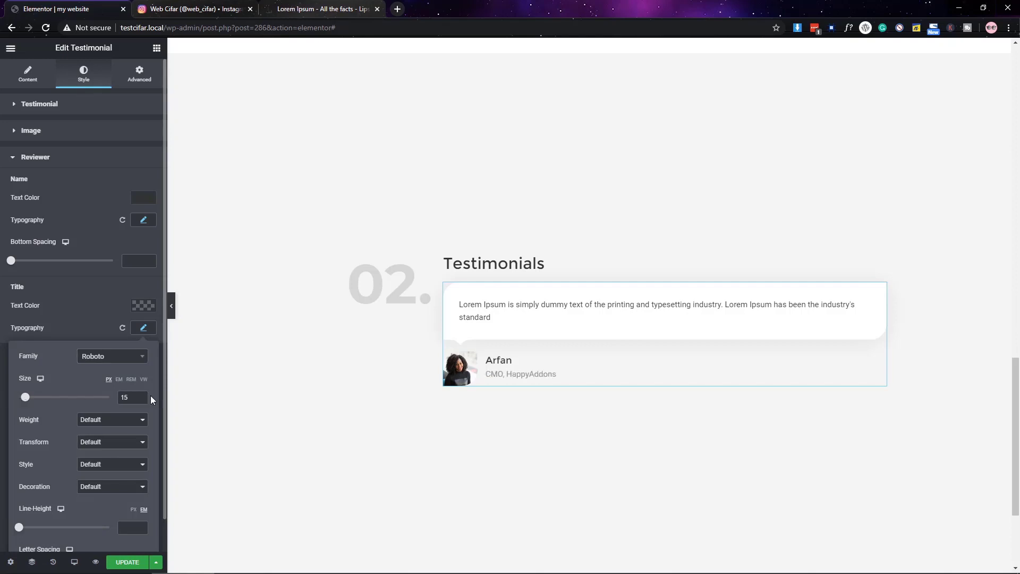
left_click(106, 314)
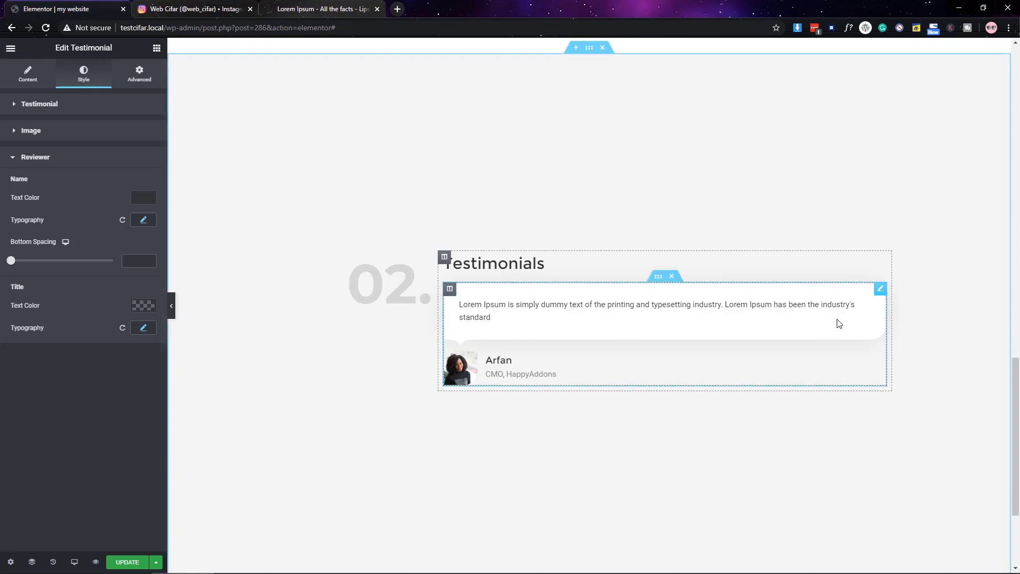
- Duplicate the testimonial, paste longer quote text, and give it the curly-haired woman's portrait
right_click(884, 296)
left_click(898, 313)
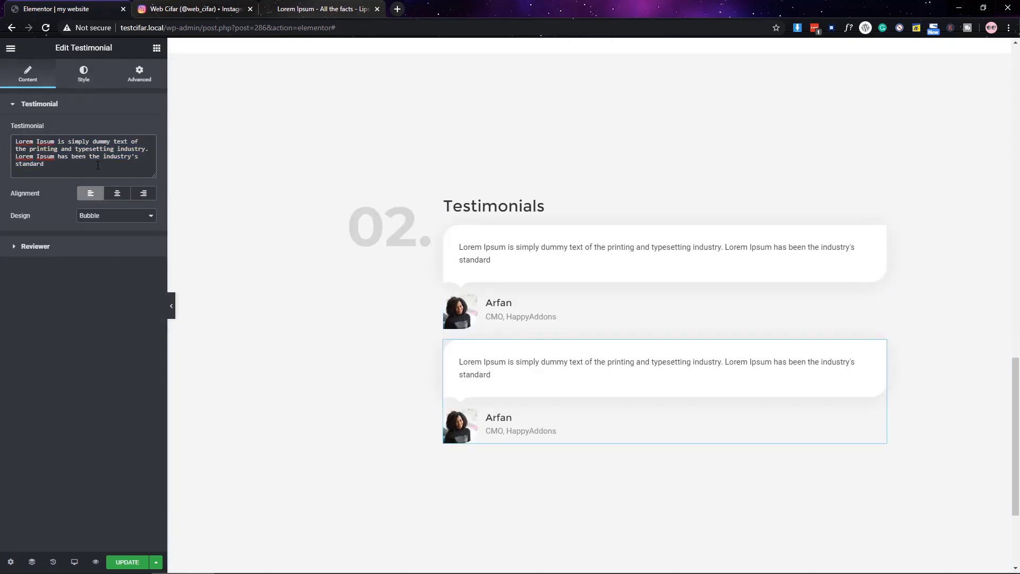
key("ctrl+v")
left_click(83, 73)
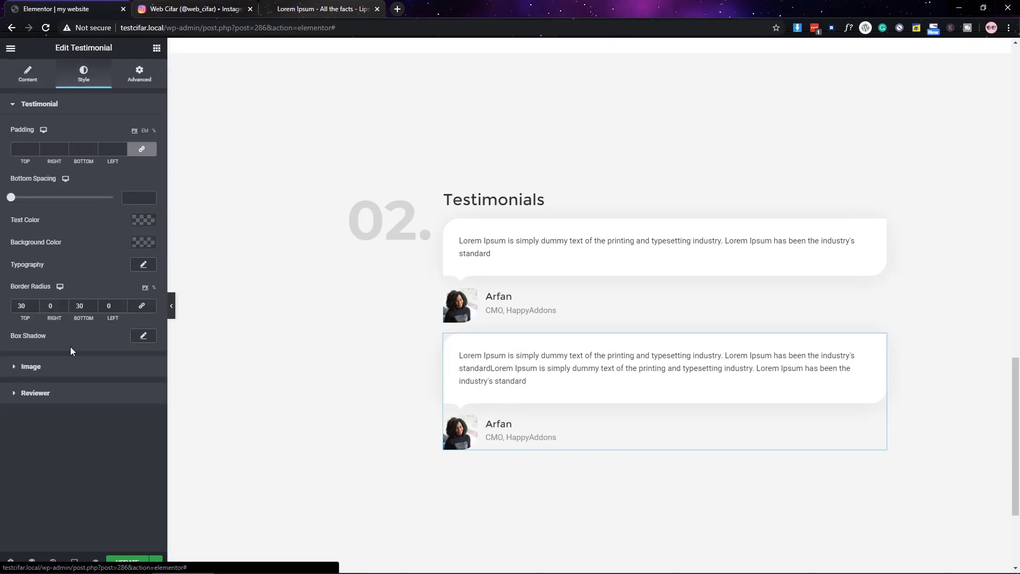
left_click(29, 68)
left_click(83, 192)
left_click(139, 494)
left_click(982, 540)
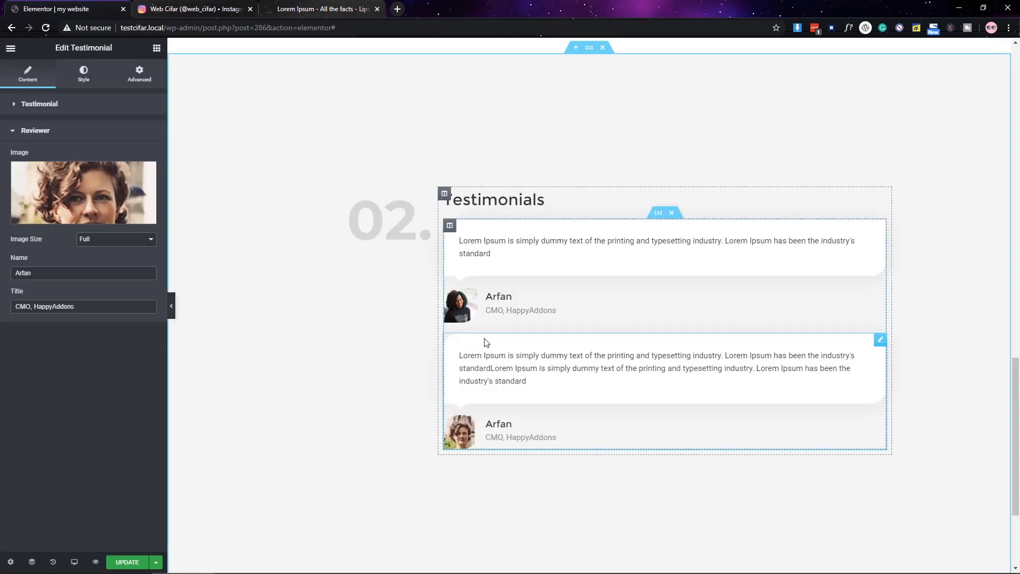
scroll(484, 343, "down", 3)
left_click(82, 129)
- Duplicate it into a third testimonial with the man-in-glasses portrait, then save and preview
right_click(879, 186)
left_click(898, 205)
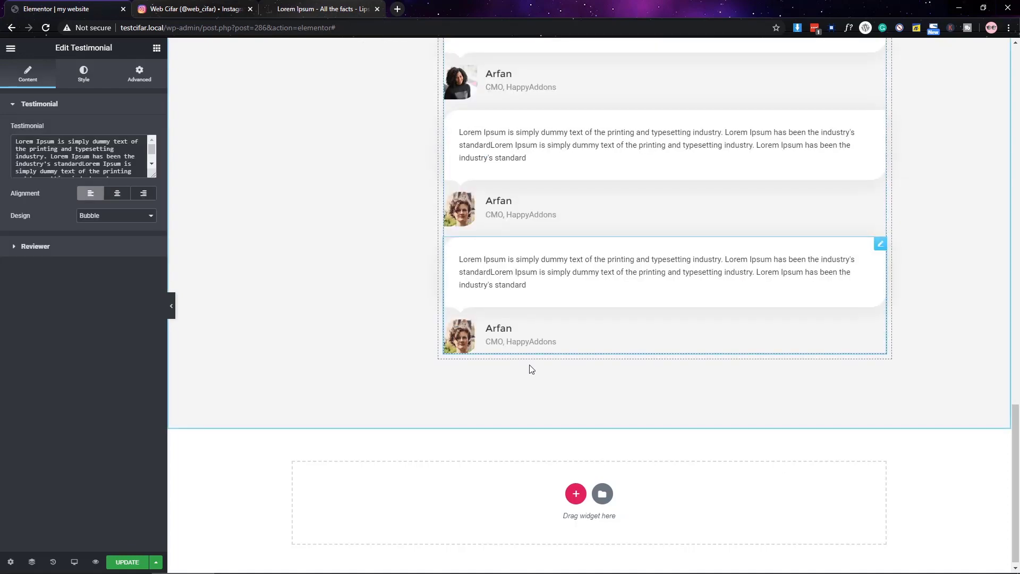
left_click(35, 246)
left_click(83, 192)
left_click(785, 419)
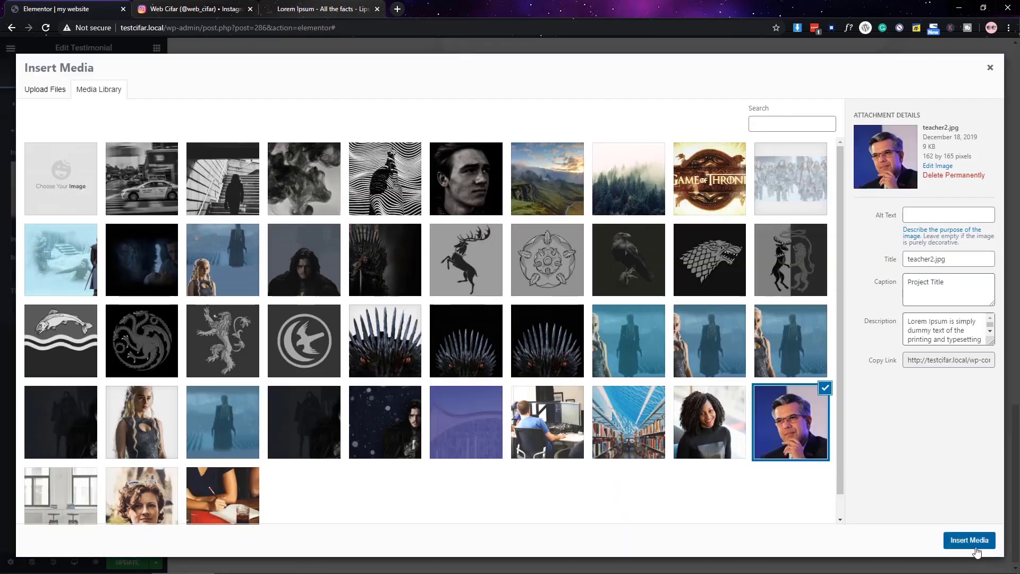
left_click(978, 539)
left_click(128, 563)
left_click(171, 311)
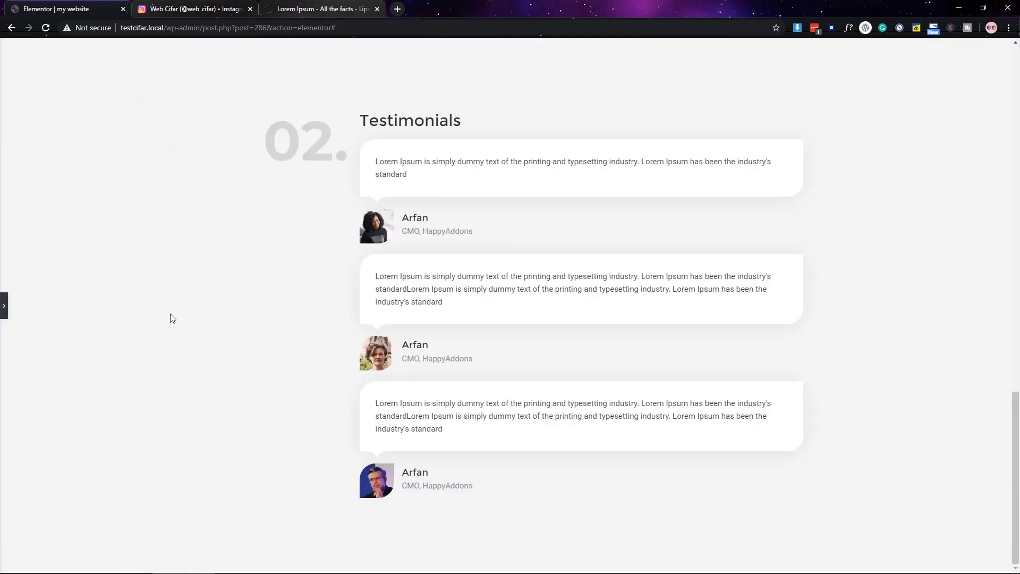
left_click(3, 306)
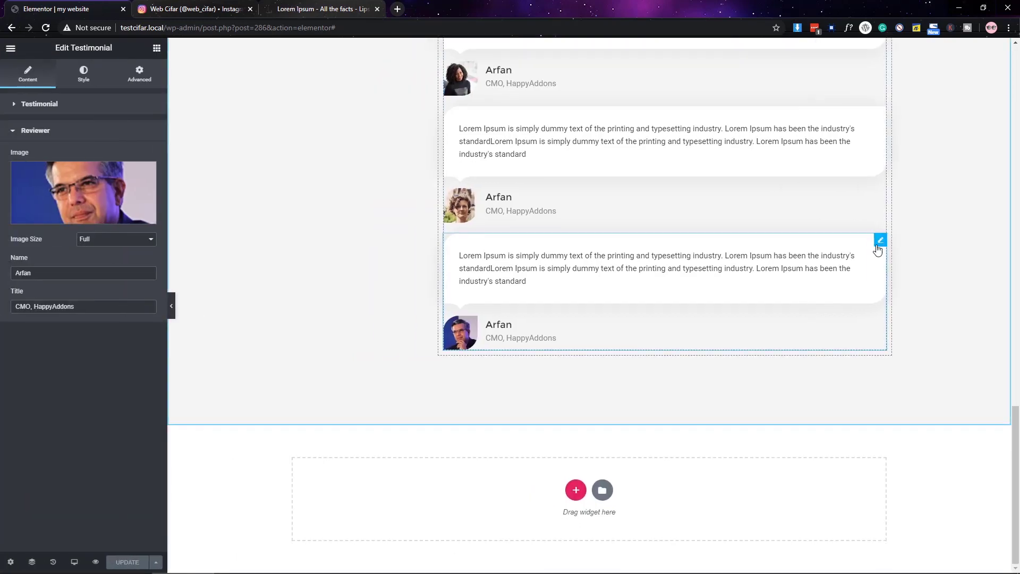
- Set the testimonial image Border Radius to 20/0/20/0 in the Style tab
left_click(83, 75)
left_click(53, 394)
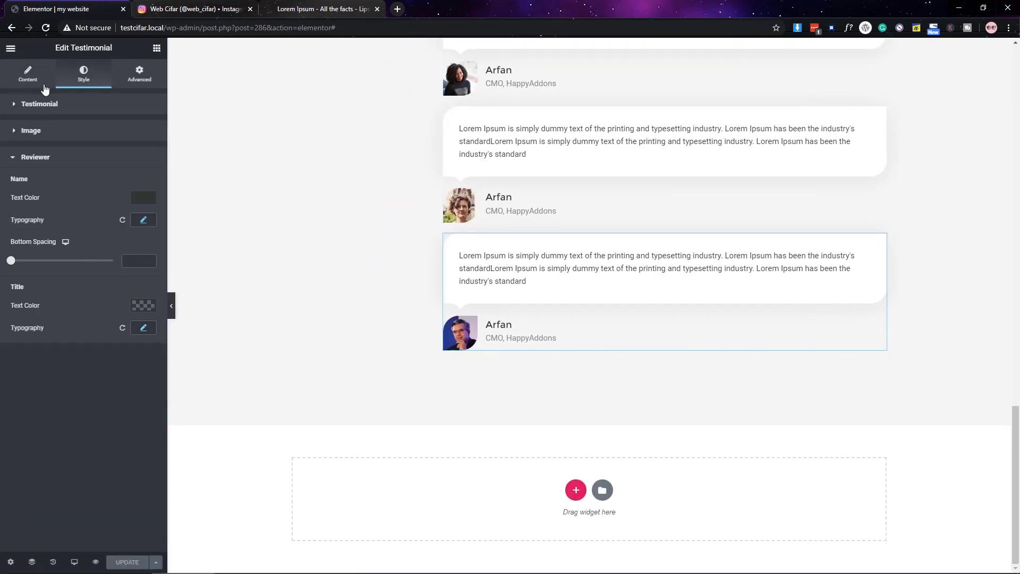
left_click(42, 142)
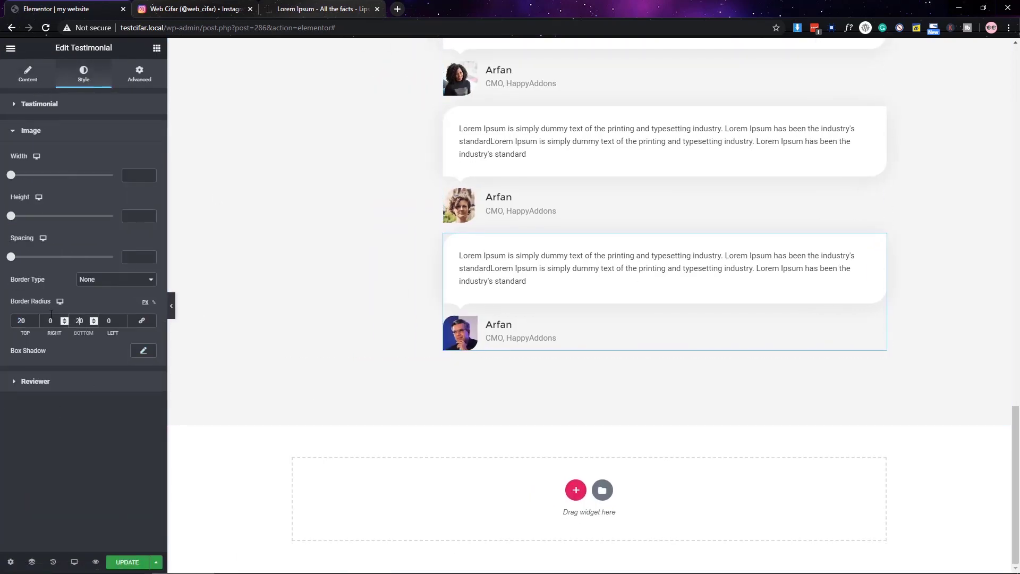
right_click(535, 268)
right_click(505, 102)
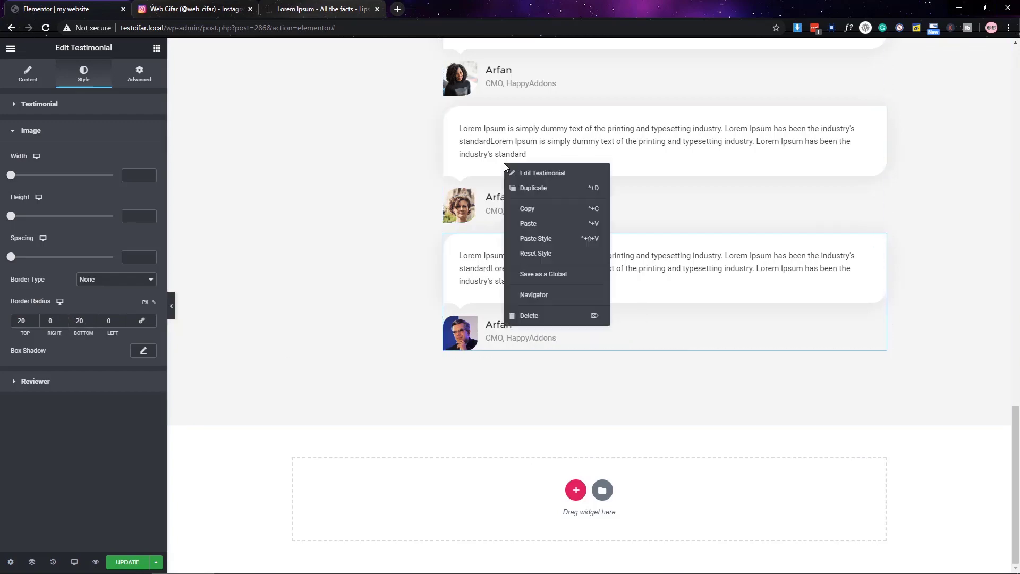
left_click(541, 237)
scroll(537, 223, "up", 3)
scroll(349, 315, "down", 3)
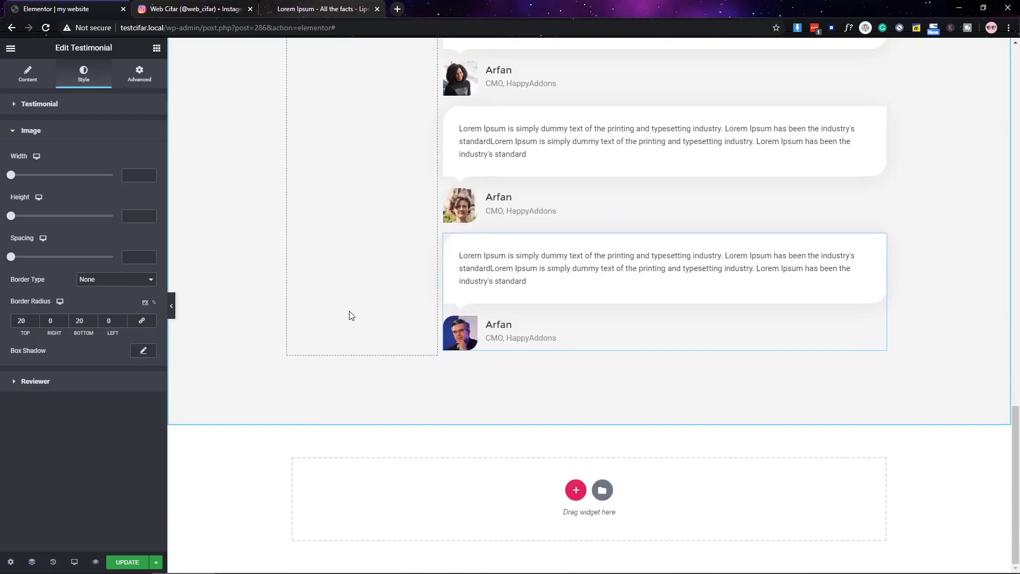
left_click(58, 136)
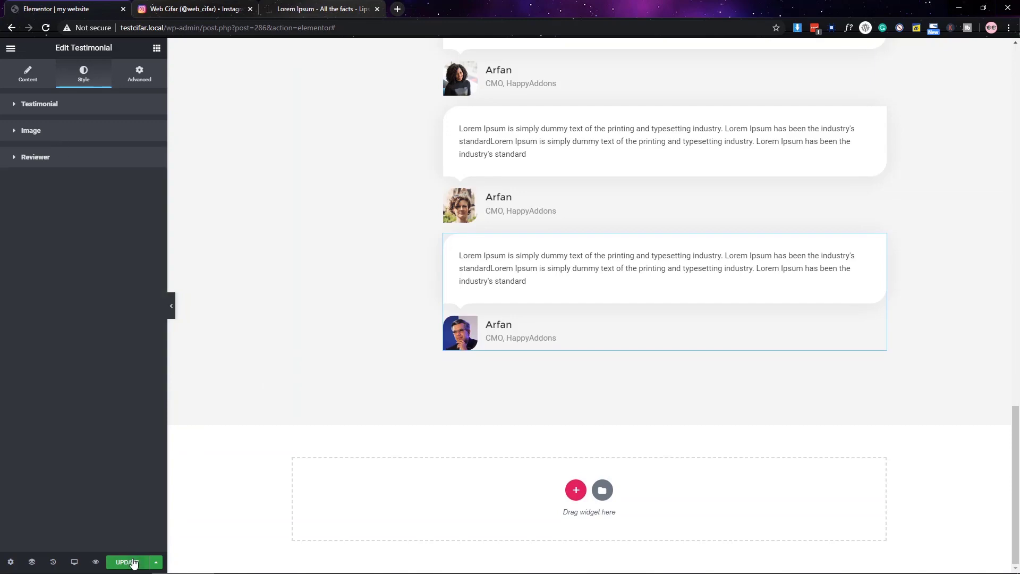
- Paste the copied section below the testimonials, renumber it 03. and retitle its heading Projects
scroll(411, 384, "up", 1)
scroll(410, 385, "up", 10)
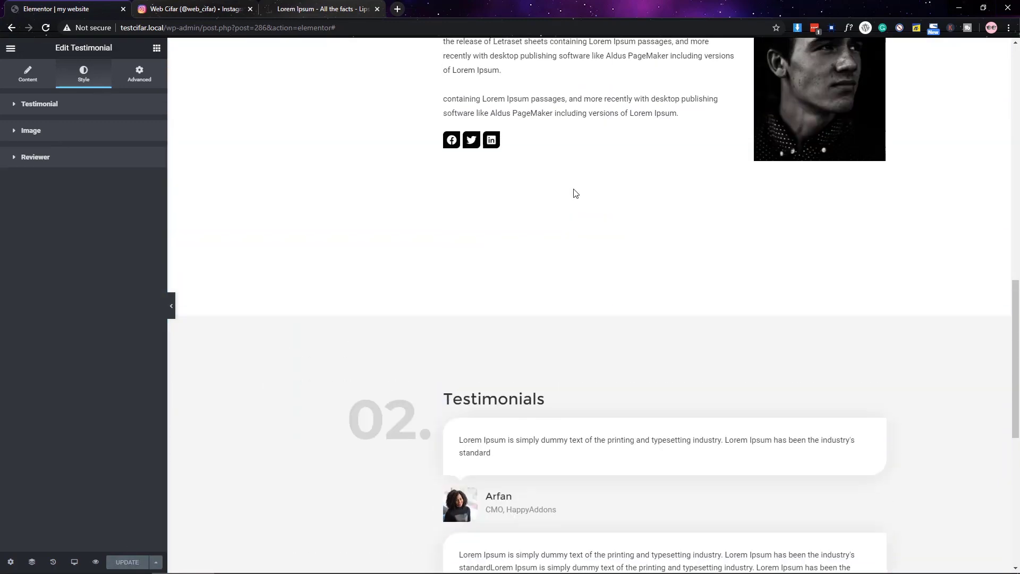
right_click(581, 50)
scroll(571, 417, "down", 11)
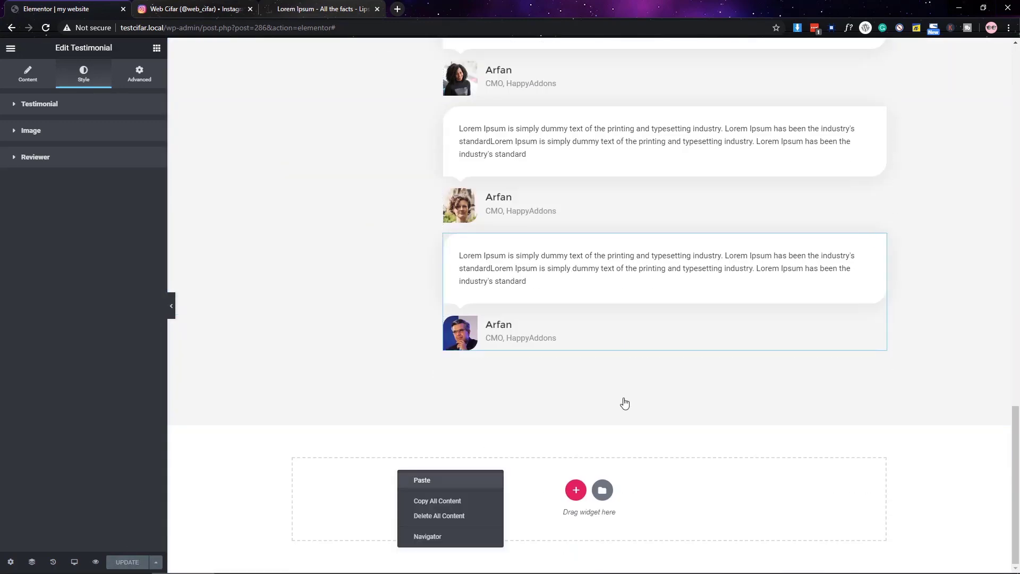
scroll(624, 404, "up", 10)
left_click(427, 269)
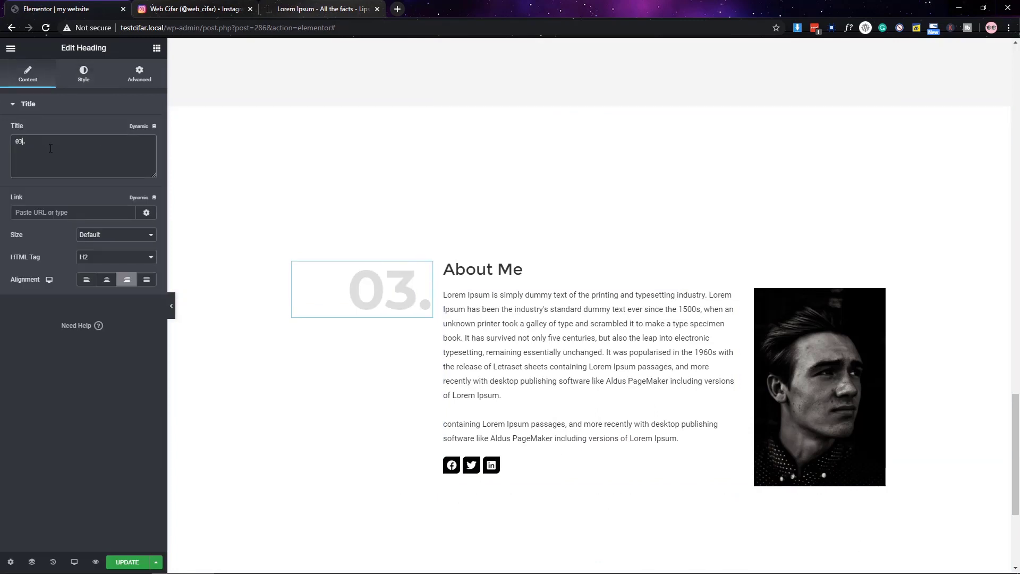
left_click(531, 269)
triple_click(83, 158)
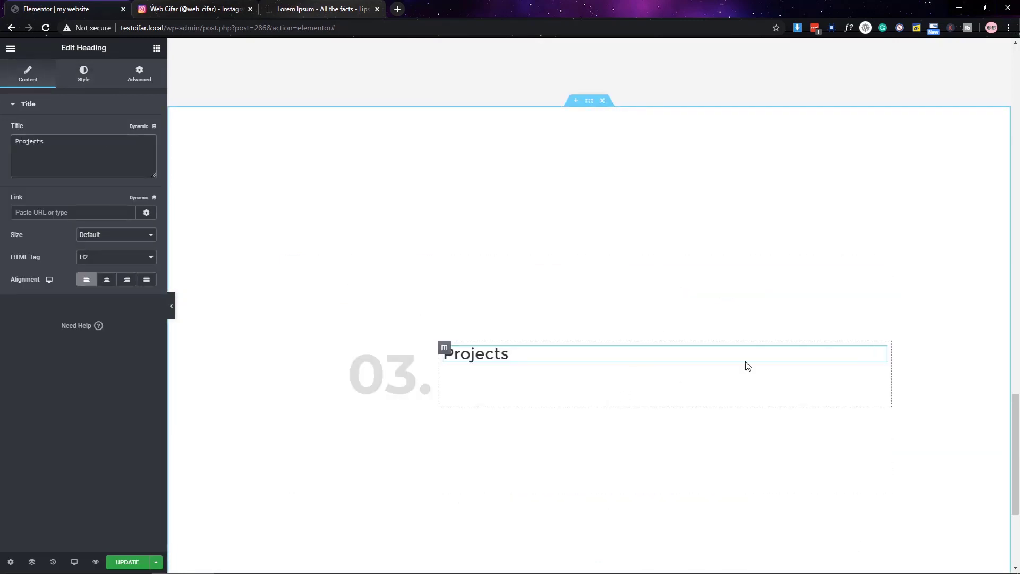
left_click(157, 48)
left_click(70, 92)
- Add a Gallery widget under Projects with nine images, from the young man to the stools
type("gal")
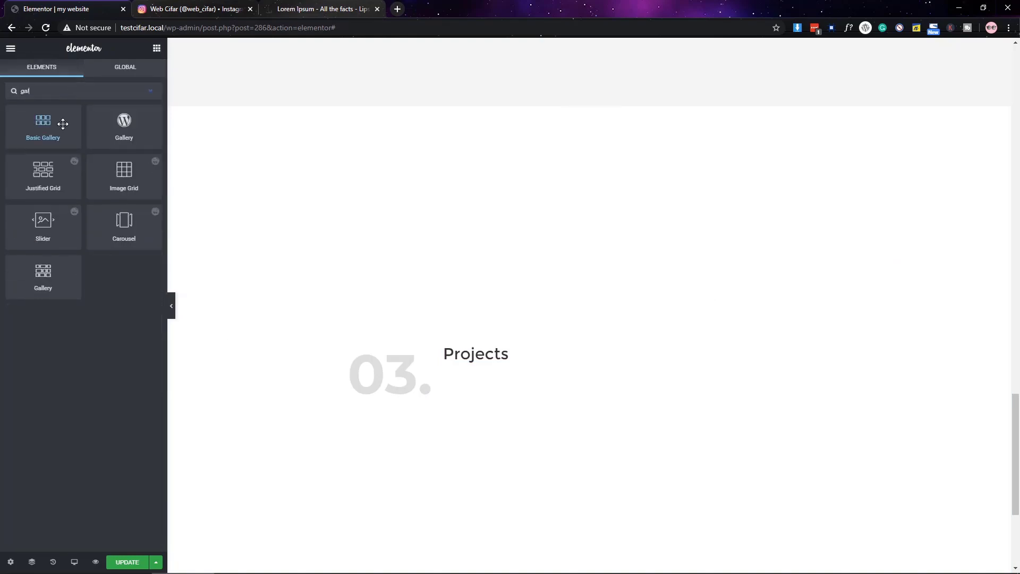
left_click_drag(48, 274, 530, 361)
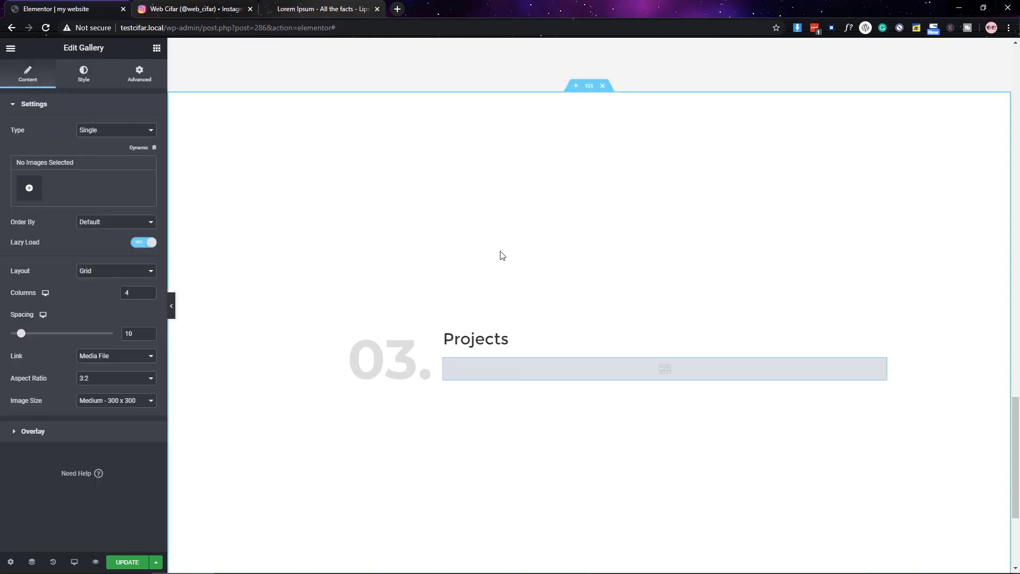
left_click(31, 182)
left_click(542, 183)
left_click(478, 177)
left_click(400, 177)
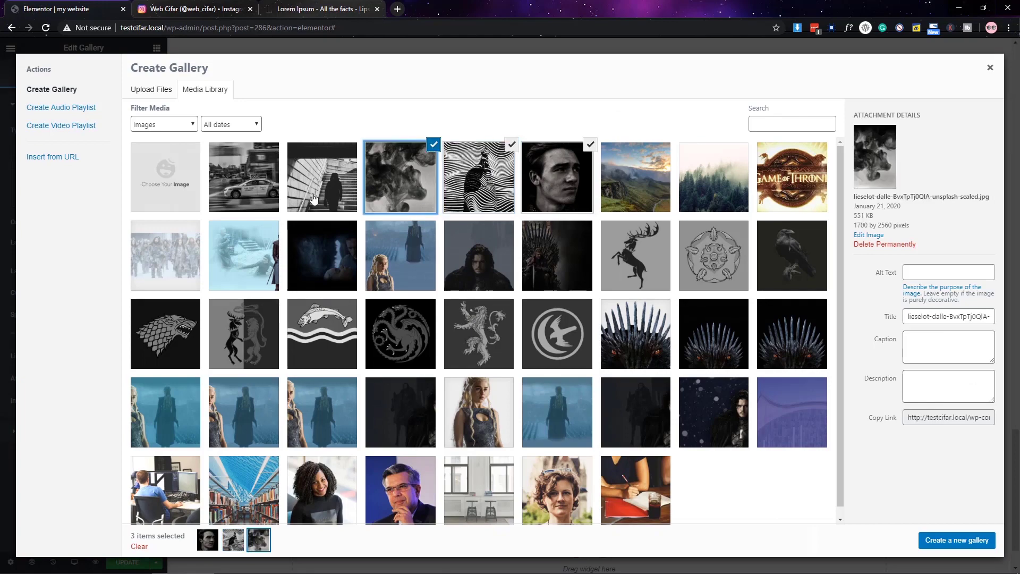
left_click(167, 513)
left_click(321, 511)
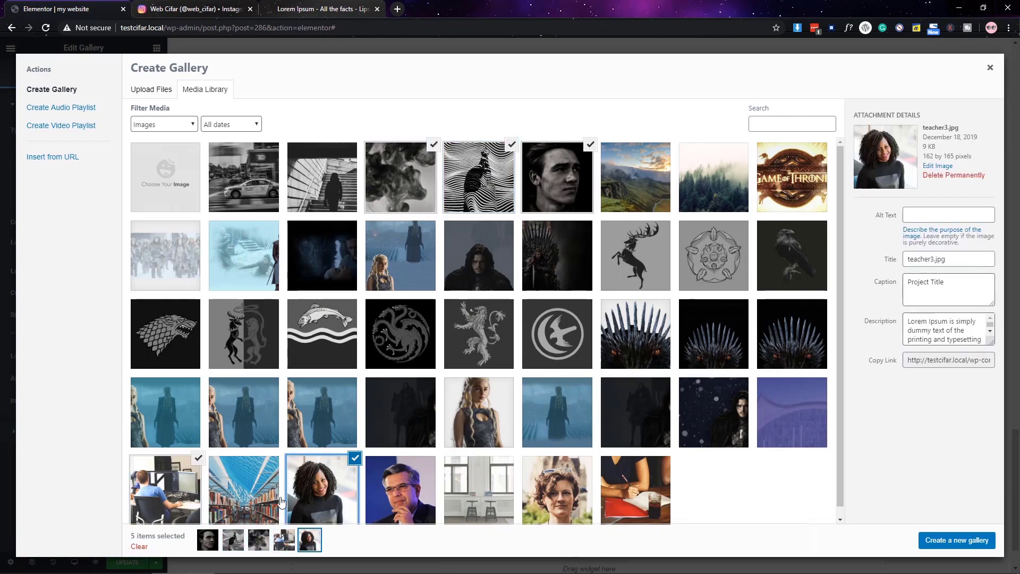
left_click(400, 510)
left_click(322, 180)
left_click(272, 187)
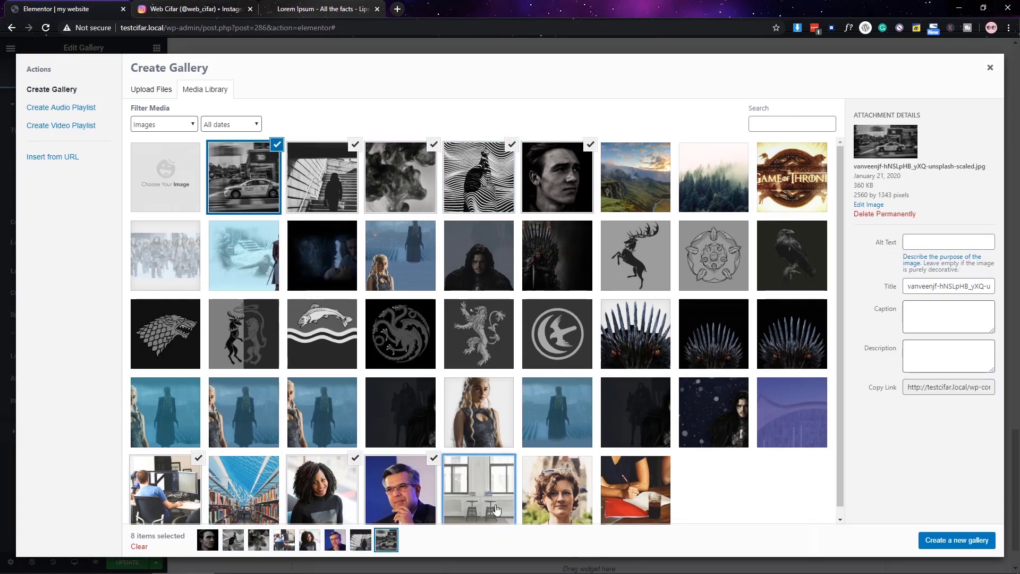
left_click(497, 510)
left_click(956, 540)
left_click(970, 540)
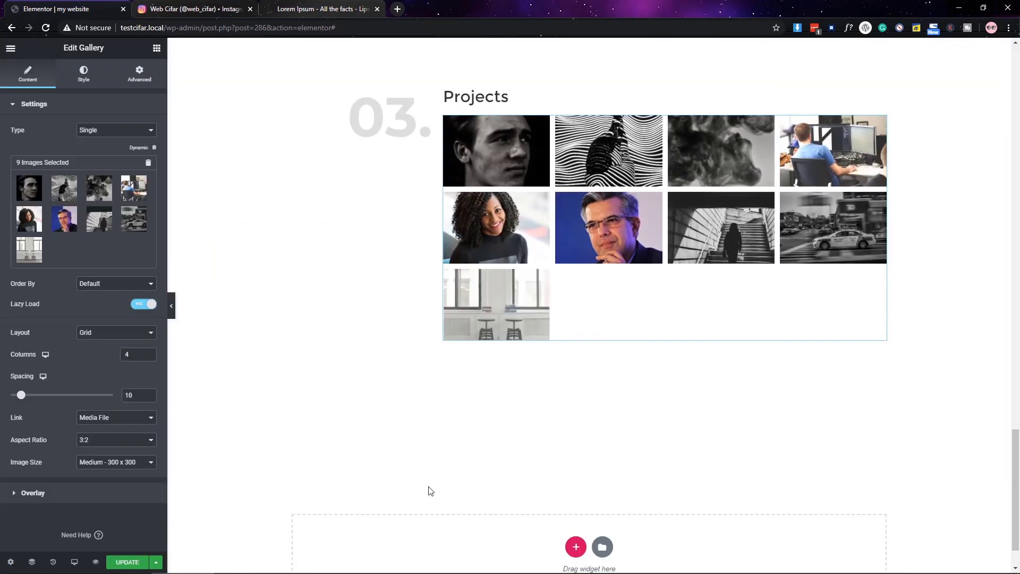
- Set the gallery to spacing 2, Masonry layout and 3 columns, then save
left_click(109, 332)
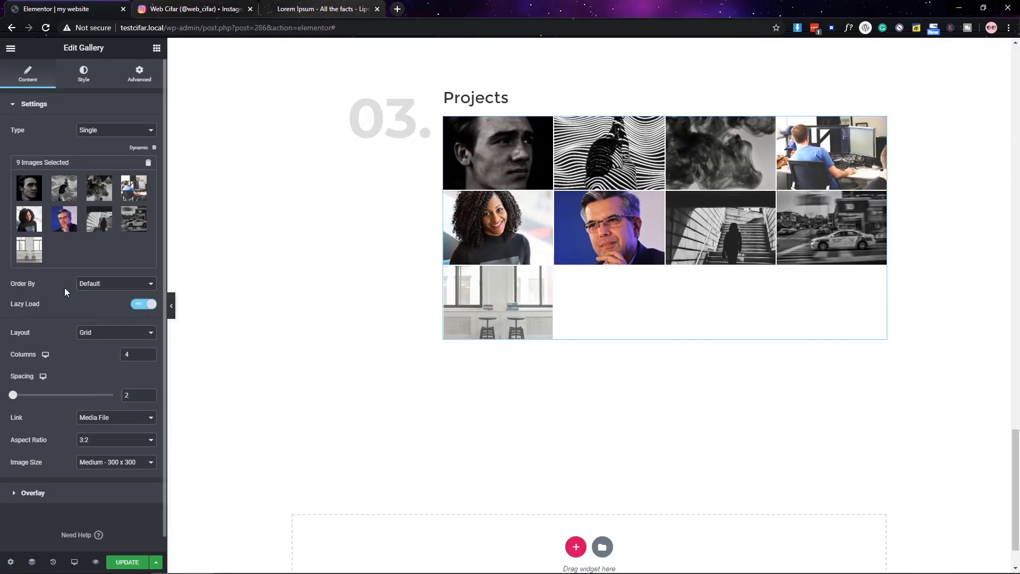
left_click(99, 352)
left_click(109, 332)
left_click(113, 357)
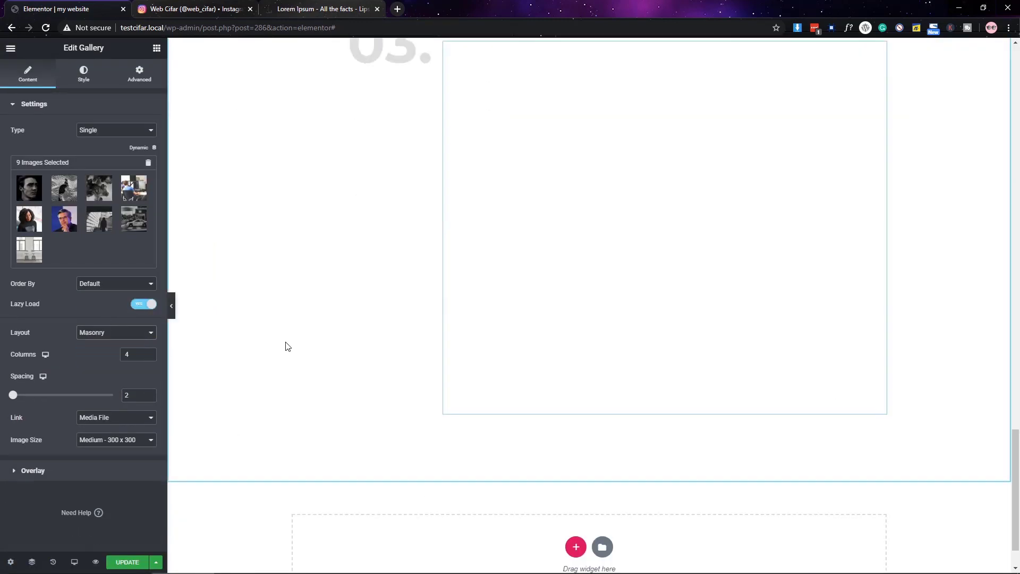
scroll(249, 349, "down", 1)
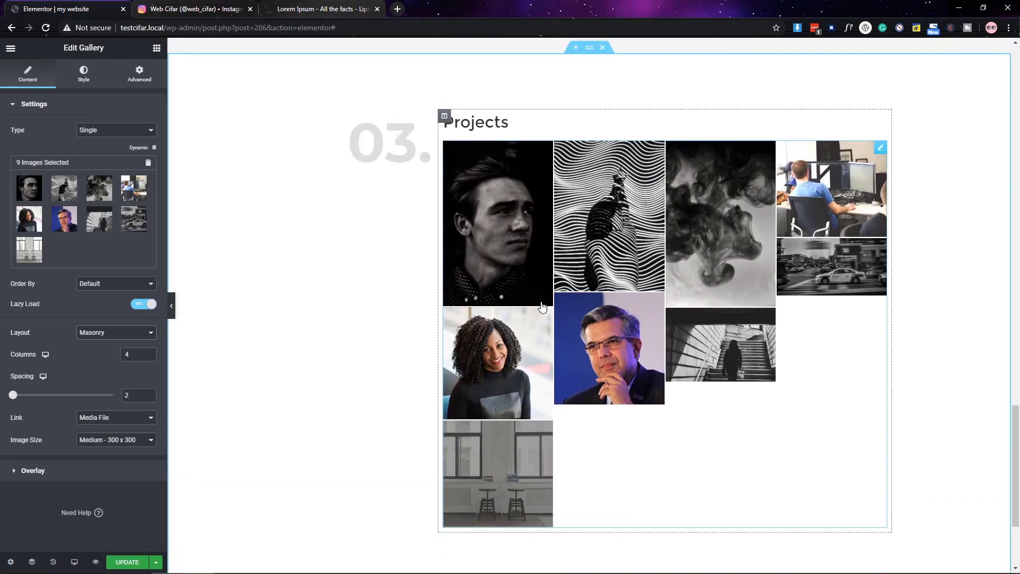
left_click(171, 306)
left_click(6, 306)
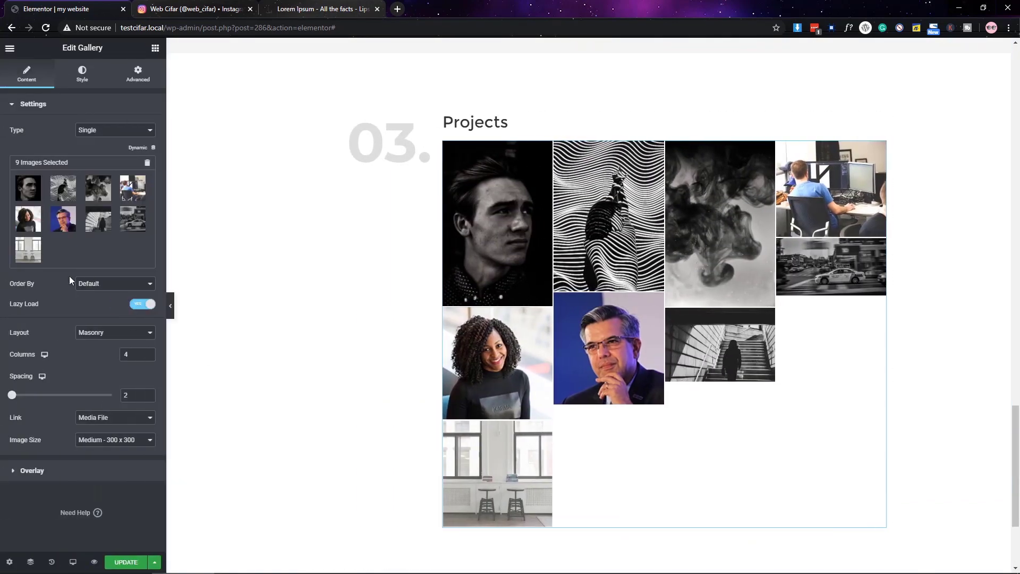
left_click(89, 334)
left_click(150, 357)
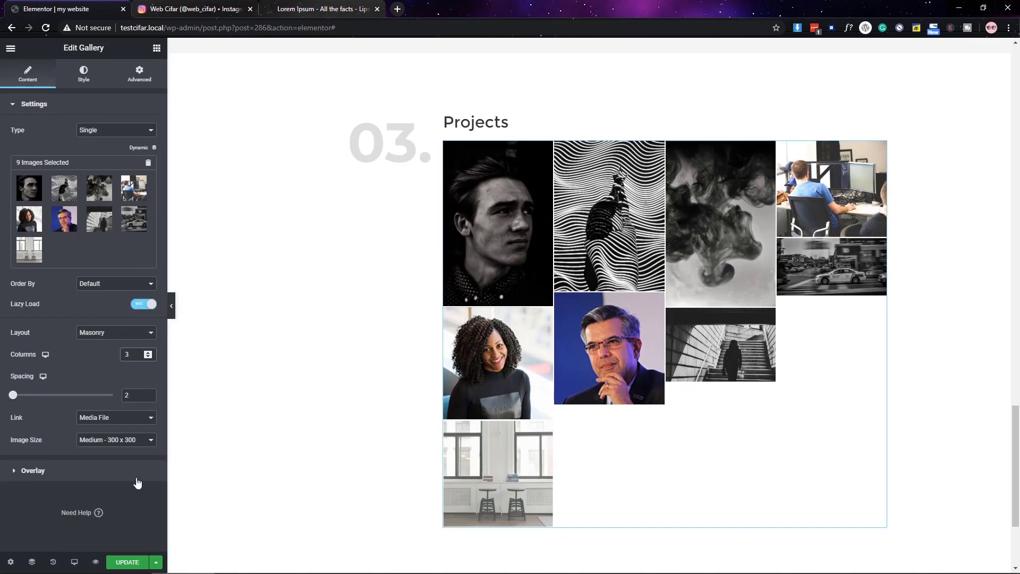
key("ctrl+s")
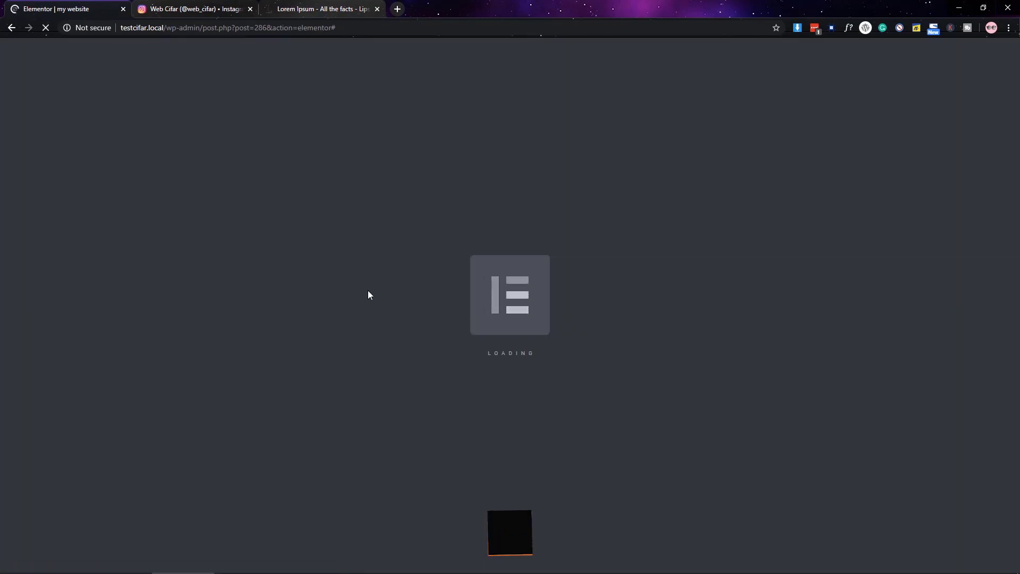
- Set the gallery overlay title to Caption and overlay description to Description
scroll(369, 293, "down", 20)
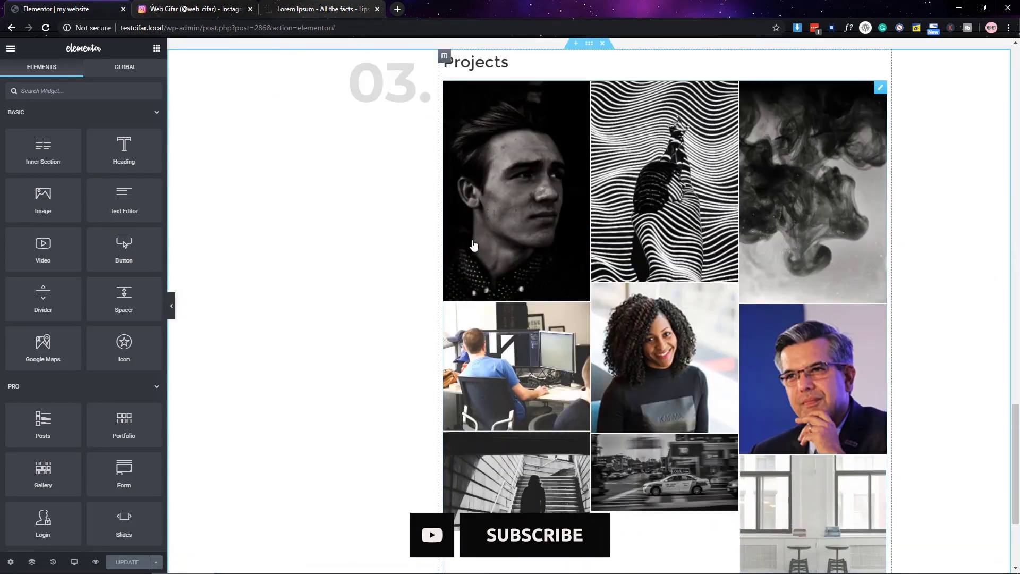
scroll(475, 245, "up", 2)
left_click(474, 245)
left_click(32, 474)
left_click(116, 175)
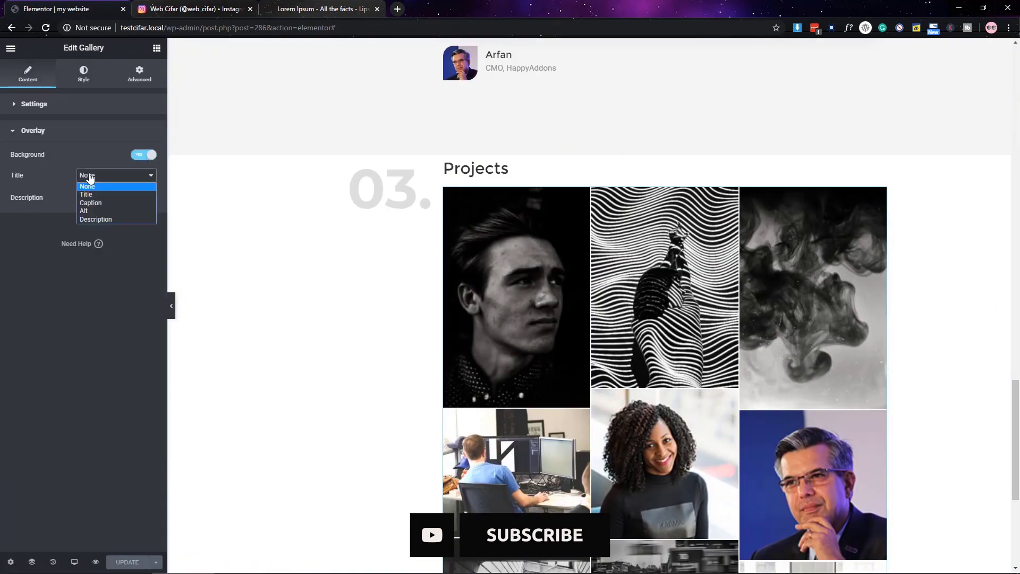
left_click(109, 207)
left_click(110, 197)
left_click(109, 236)
left_click(83, 73)
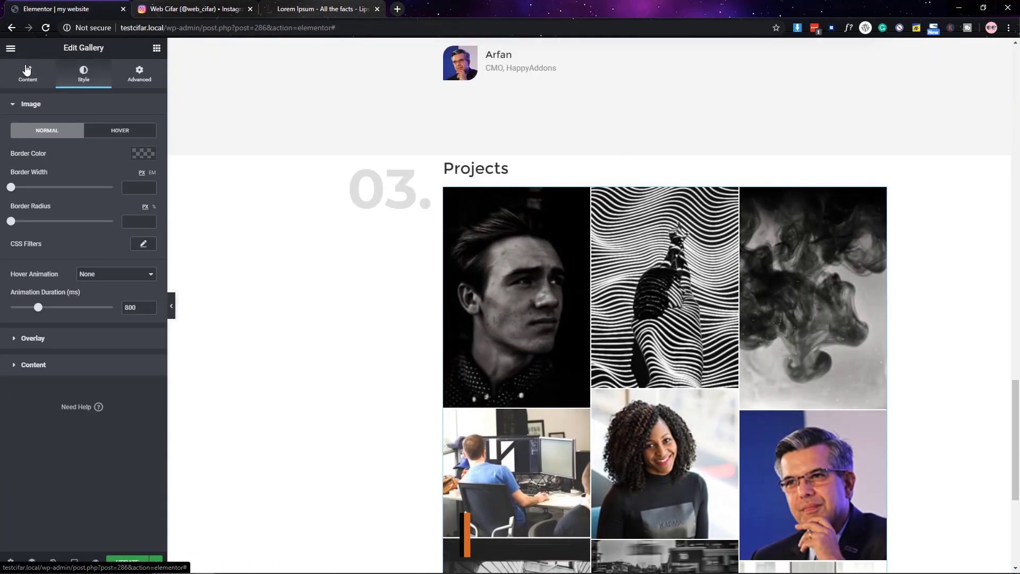
left_click(28, 73)
left_click(146, 184)
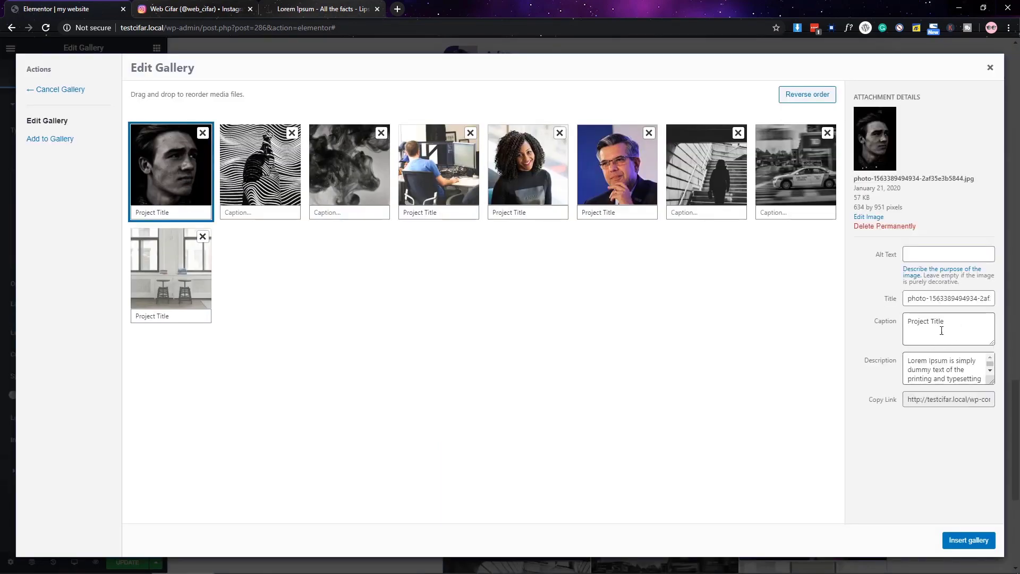
- Save the gallery, then caption its images 'Project Title' in the media library
left_click(965, 541)
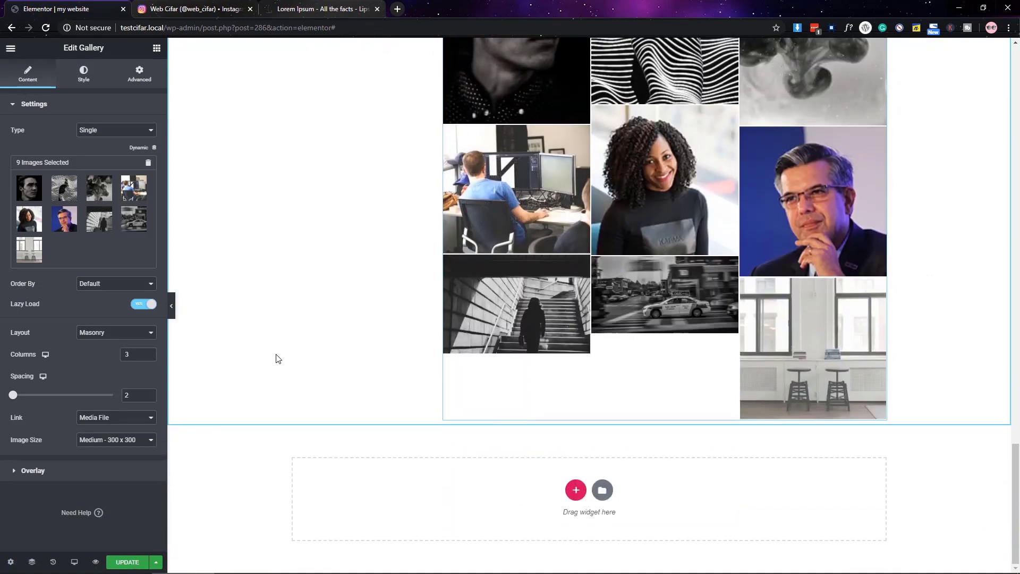
left_click(127, 562)
left_click(79, 212)
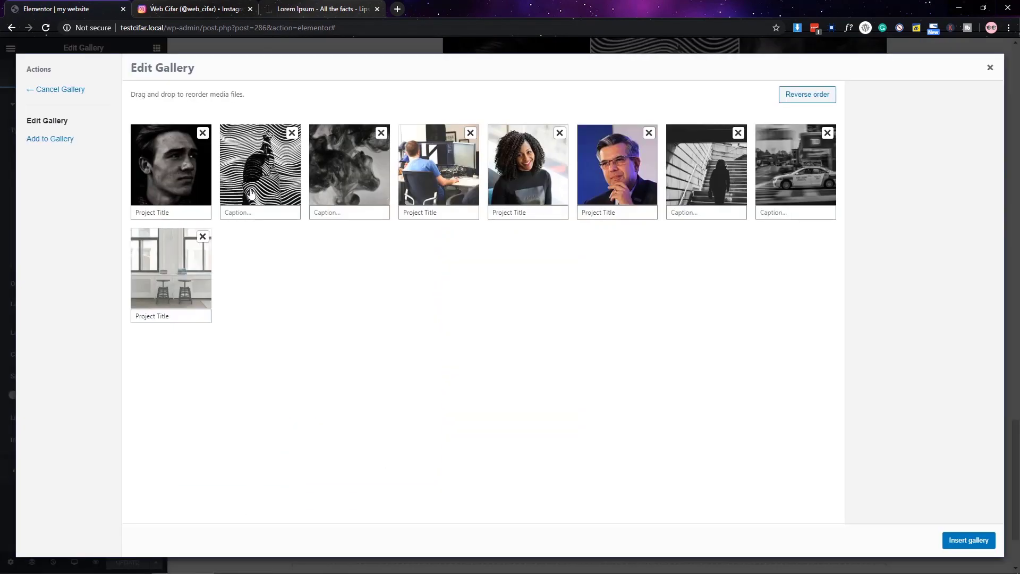
left_click(178, 188)
left_click(260, 170)
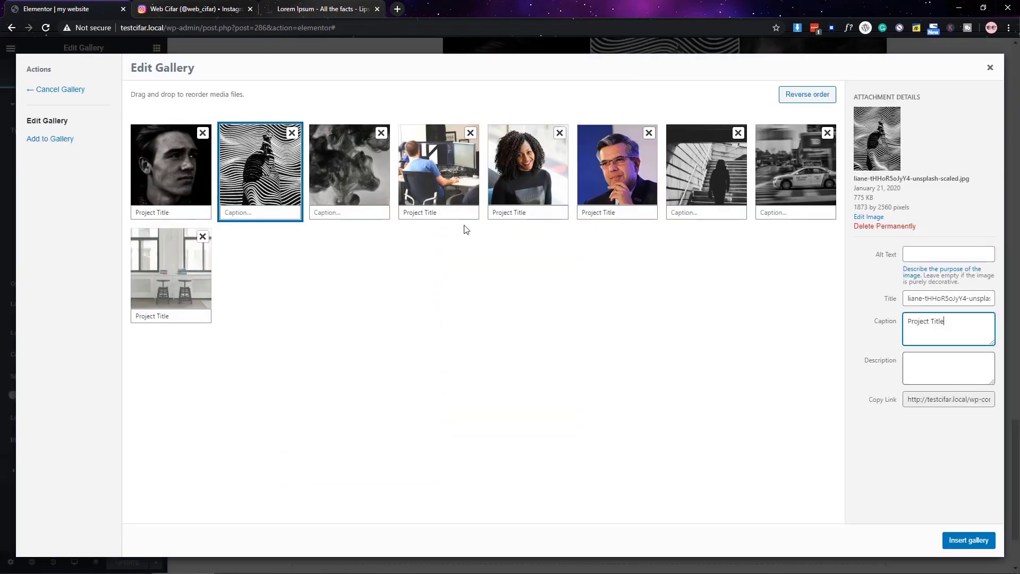
left_click(349, 165)
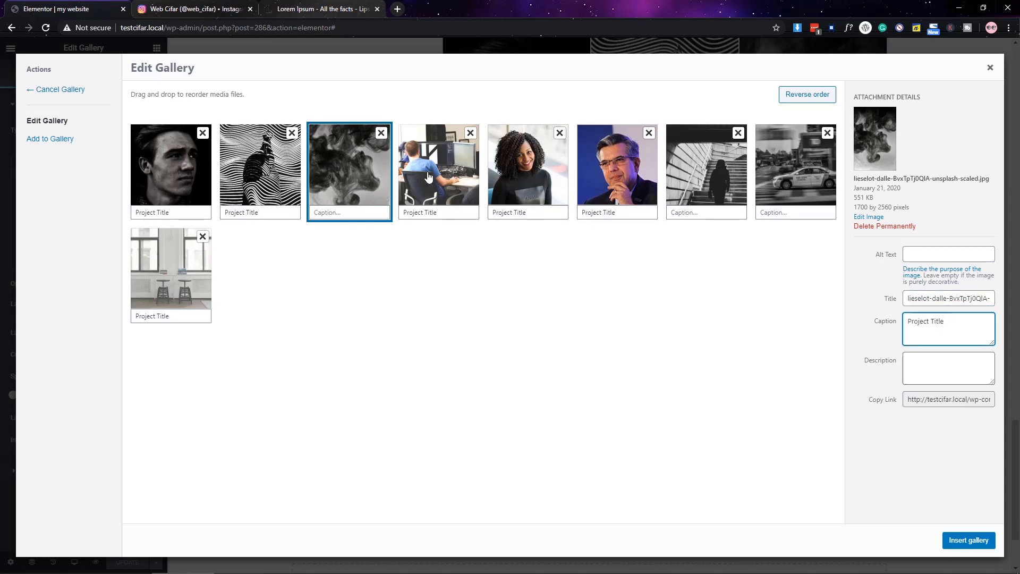
left_click(428, 177)
left_click(616, 170)
left_click(707, 170)
type("Project Title")
left_click(791, 180)
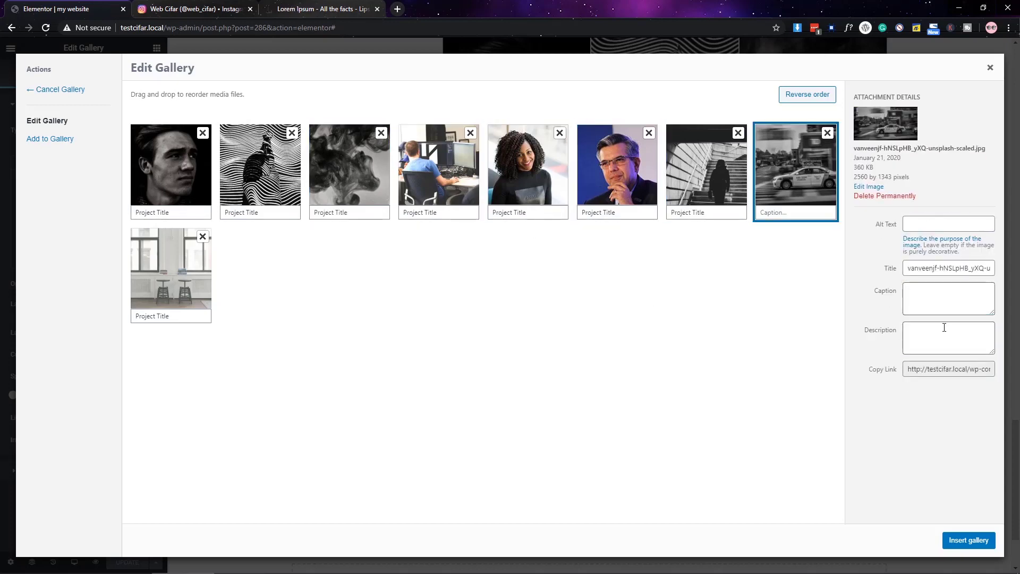
left_click(175, 271)
- Check the taxi, stairs, woman, smoke and wavy-lines captions, then reinsert the gallery
left_click(833, 186)
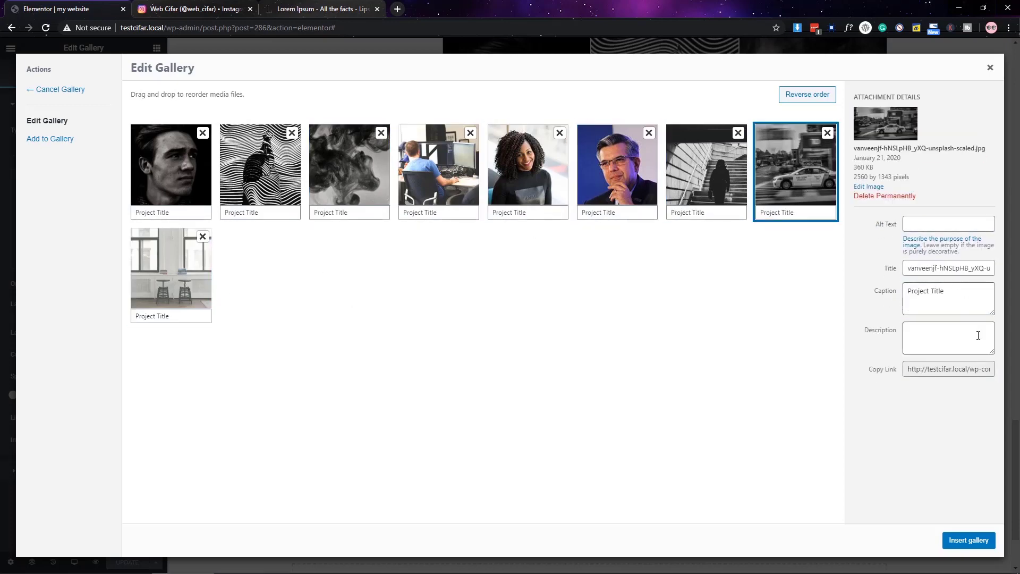
left_click(710, 179)
left_click(526, 171)
left_click(340, 181)
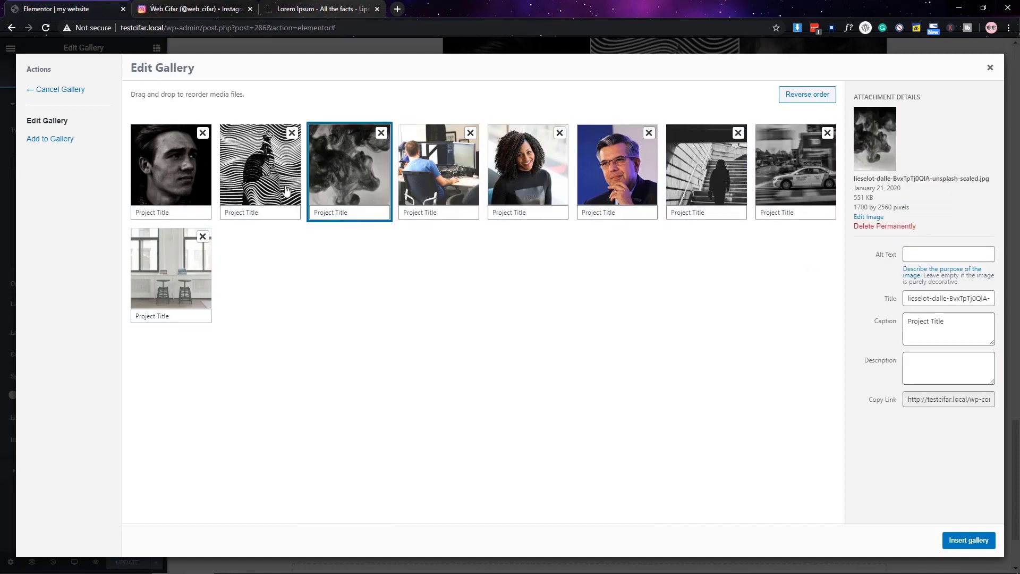
left_click(260, 170)
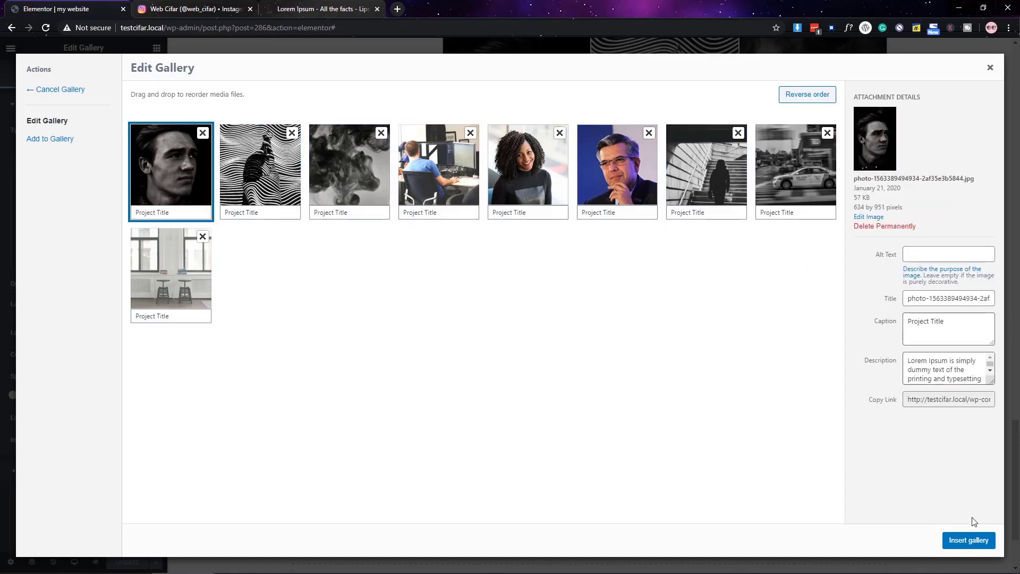
left_click(969, 540)
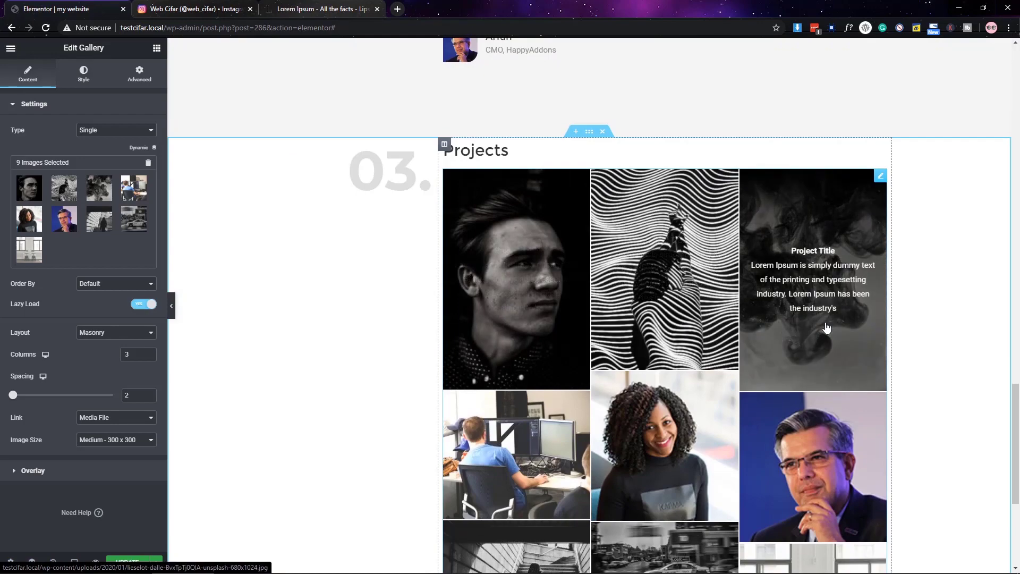
- Keep images linked to Media File, browse the lightbox forward and back, close it, and save
scroll(797, 292, "down", 4)
left_click(105, 439)
left_click(511, 245)
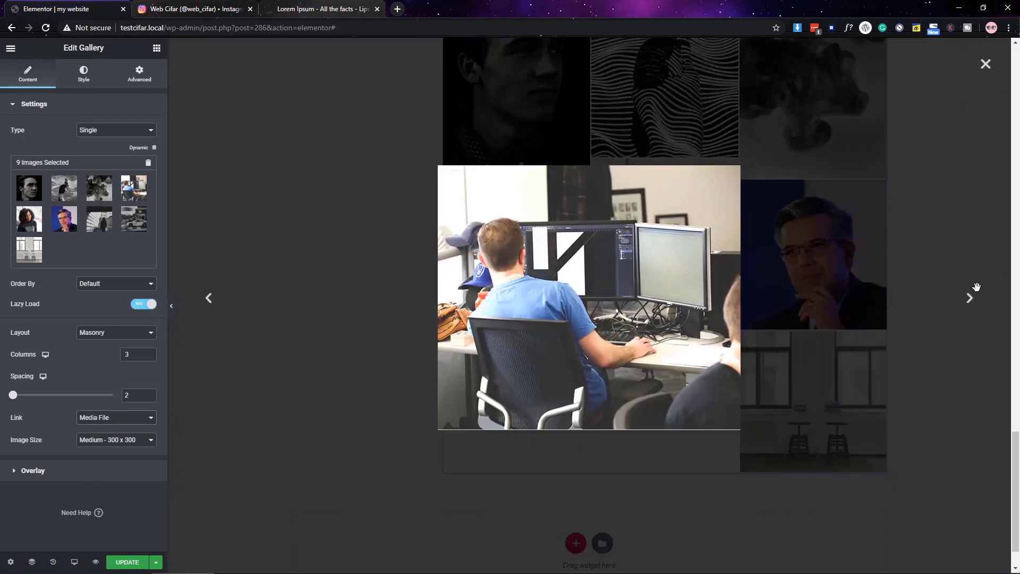
left_click(969, 298)
left_click(970, 298)
left_click(209, 298)
left_click(208, 297)
left_click(208, 298)
left_click(209, 297)
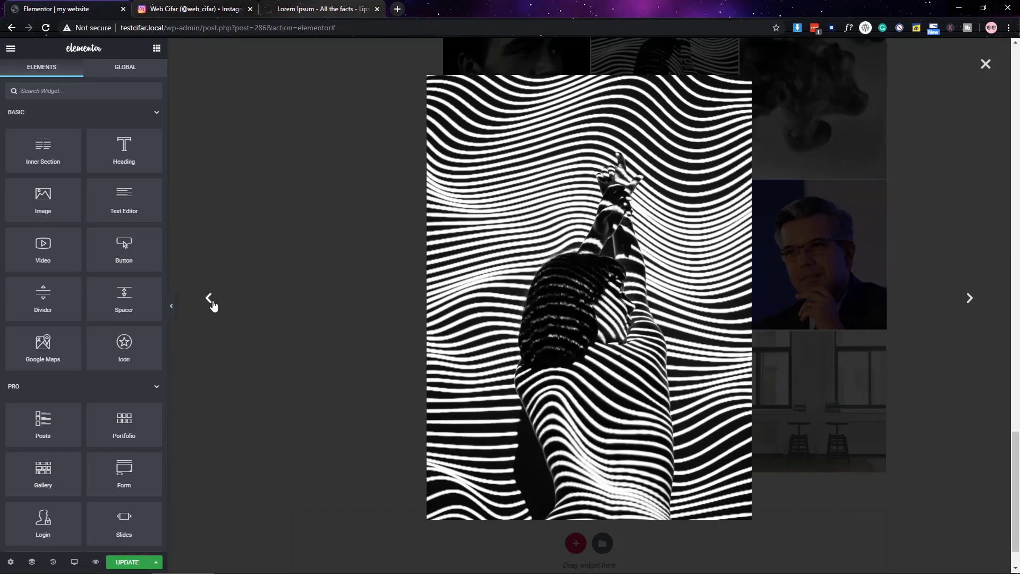
key("Escape")
left_click(128, 562)
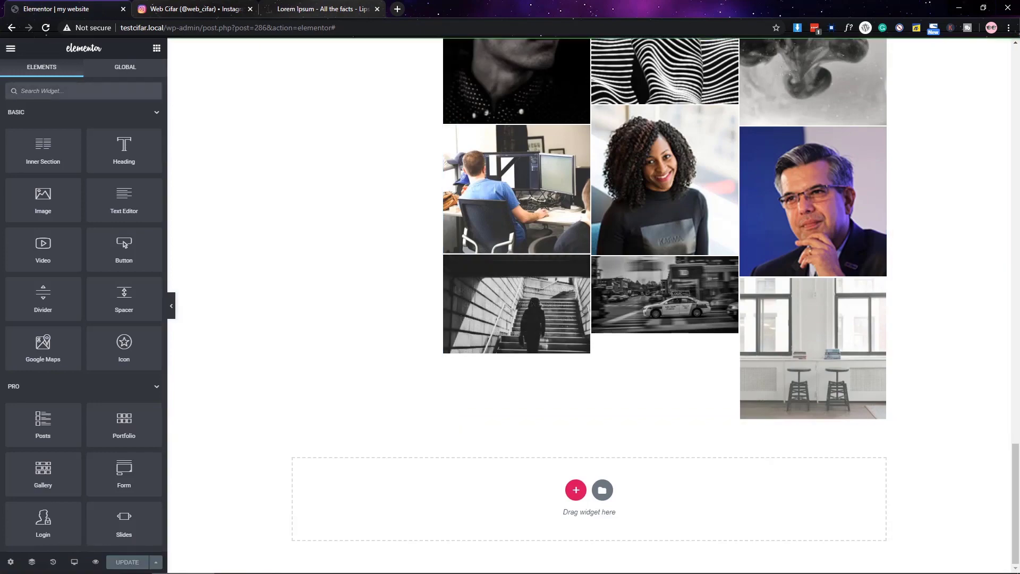
scroll(590, 266, "up", 15)
- Move the Testimonials section below the gallery, renumber it 03. and retitle it Skills
left_click_drag(590, 133, 690, 430)
scroll(690, 431, "down", 6)
left_click(425, 140)
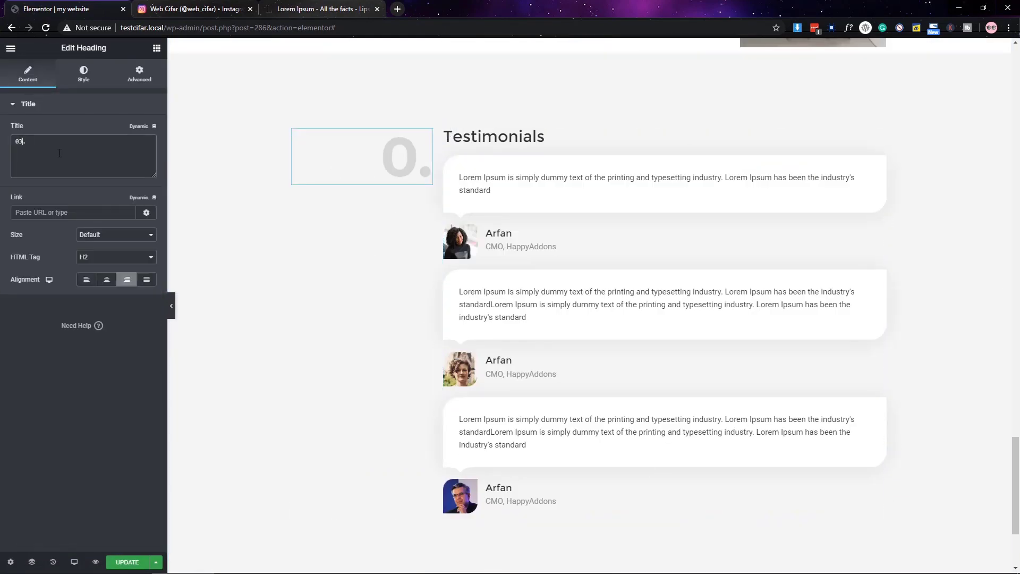
left_click(449, 136)
triple_click(91, 161)
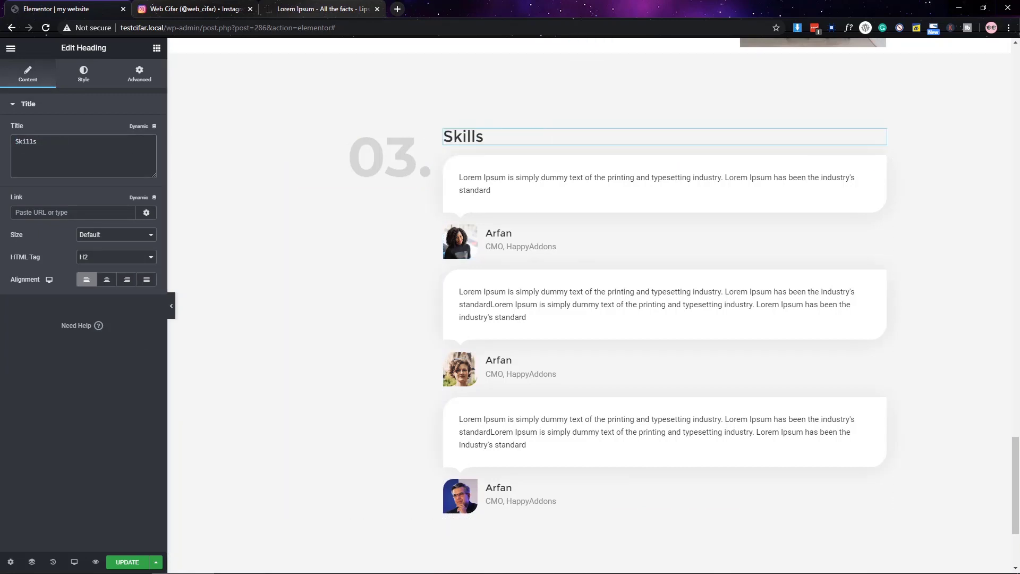
scroll(348, 246, "down", 3)
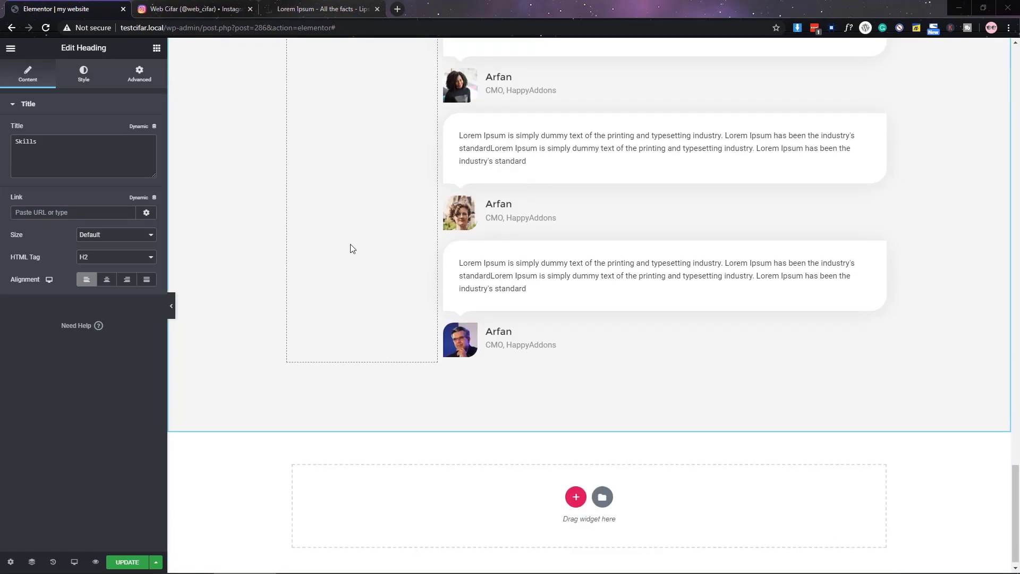
scroll(412, 262, "up", 20)
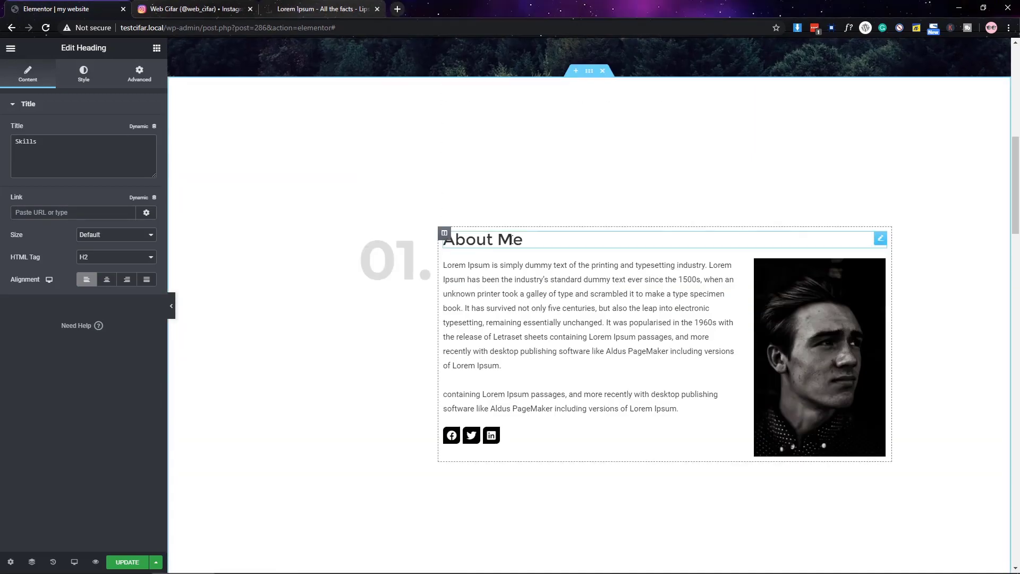
- Check the heading typography, then delete a testimonial from the Skills section
left_click(84, 74)
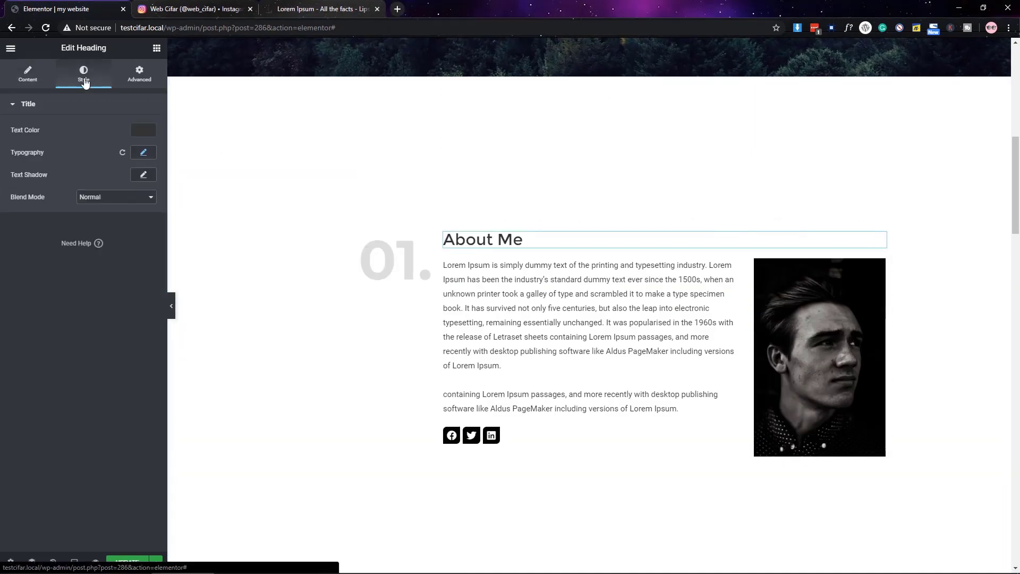
left_click(144, 153)
left_click(143, 152)
scroll(499, 305, "down", 20)
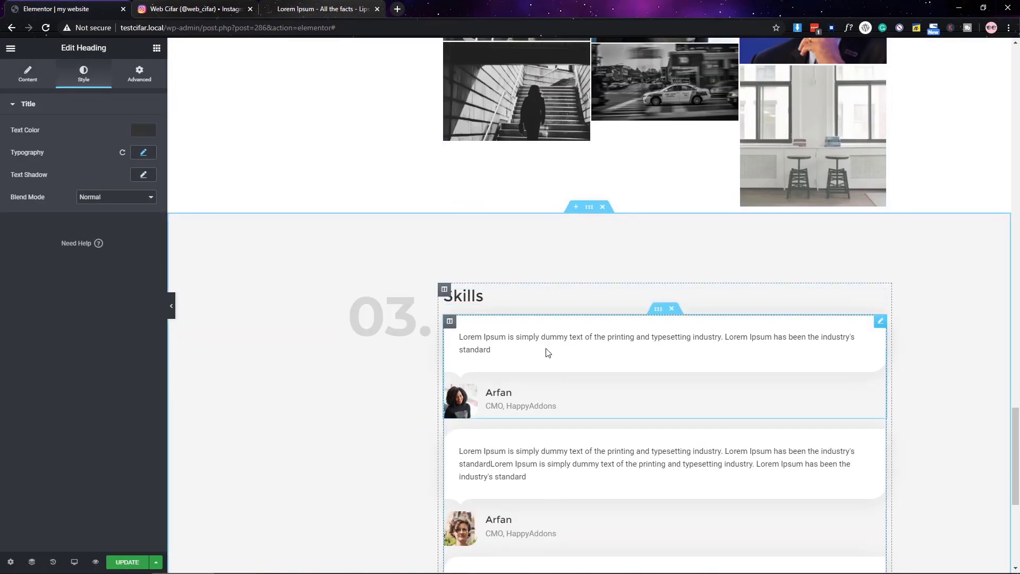
left_click(544, 351)
right_click(544, 351)
left_click(564, 496)
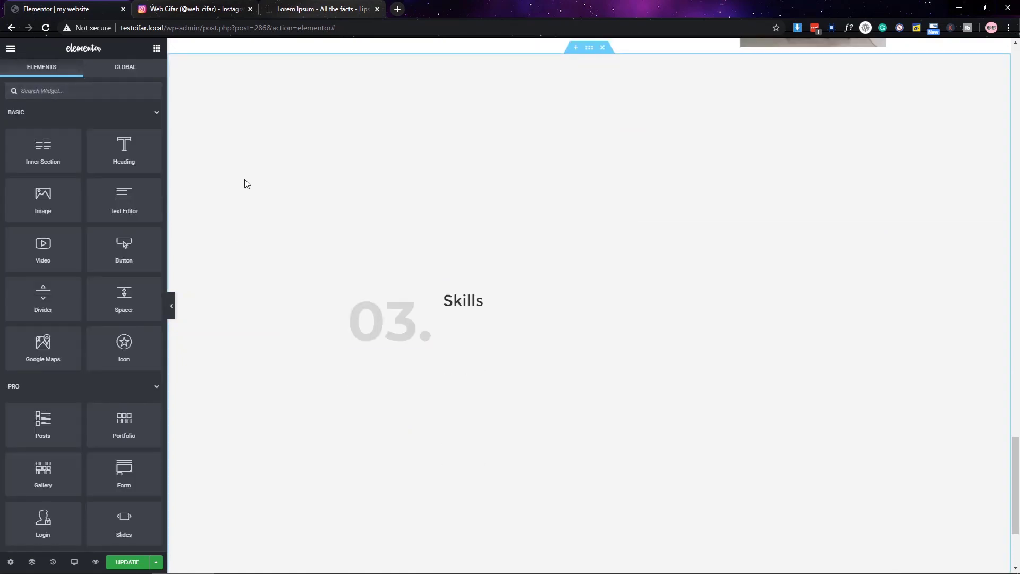
- Add a Skill Bars widget under Skills with the Text Position set to Text Outside
left_click(85, 91)
type("skil")
left_click_drag(43, 124, 540, 319)
left_click(96, 319)
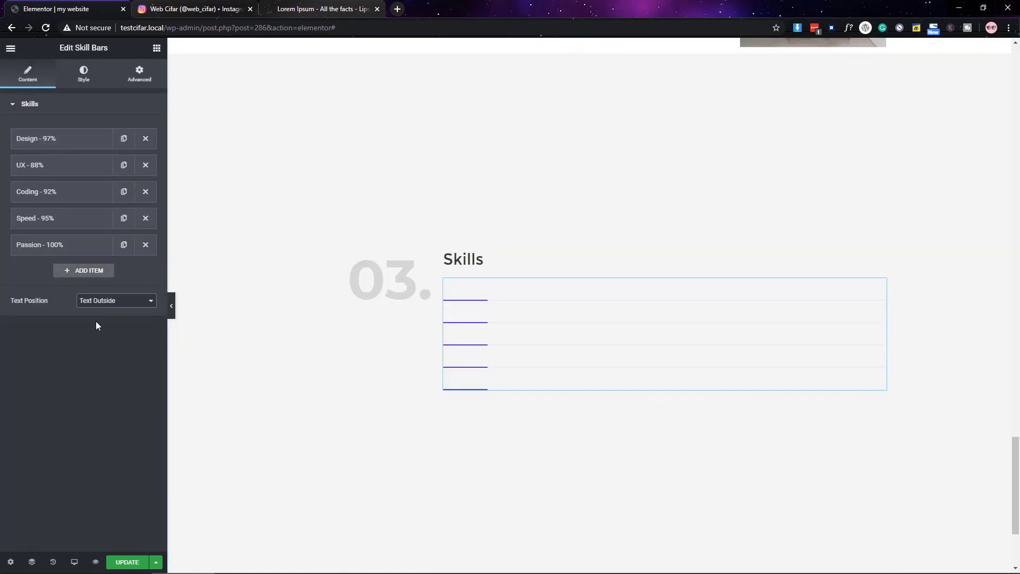
left_click(42, 106)
- Put the skill bars in a 75%-wide inner-section left column and raise bar height to 5
left_click(156, 47)
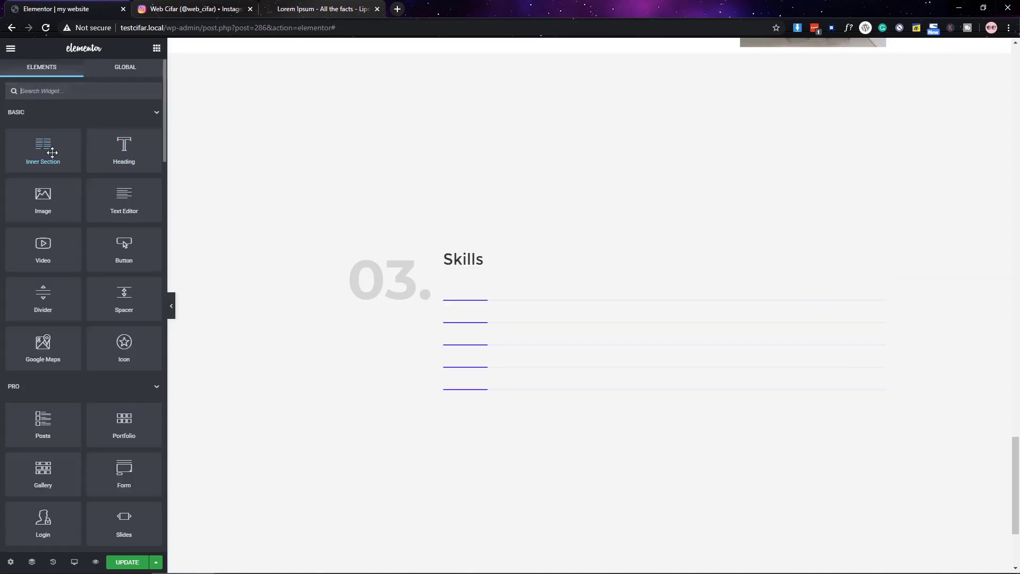
left_click_drag(41, 151, 480, 272)
left_click_drag(882, 303, 570, 340)
left_click_drag(664, 334, 750, 344)
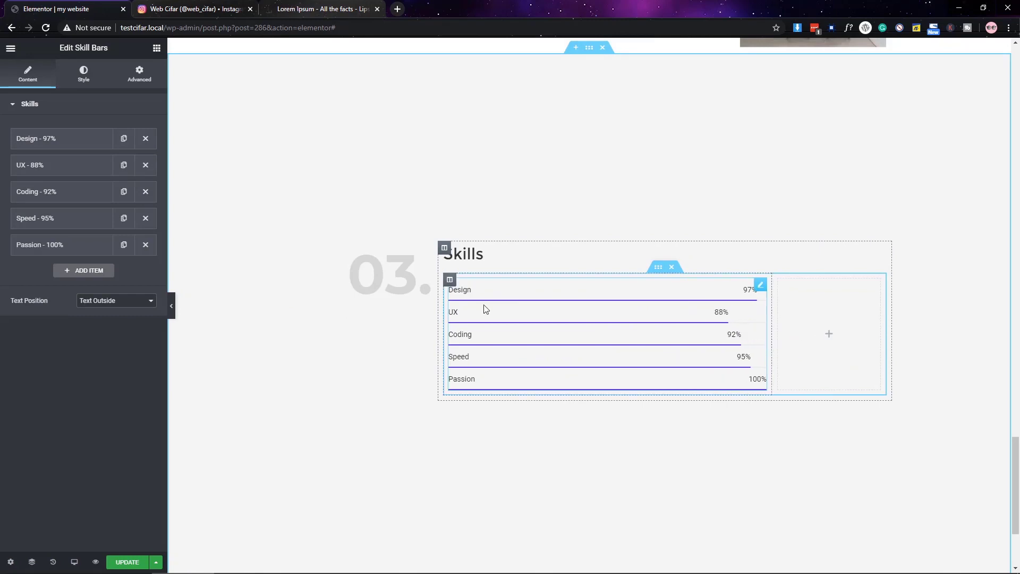
left_click(450, 280)
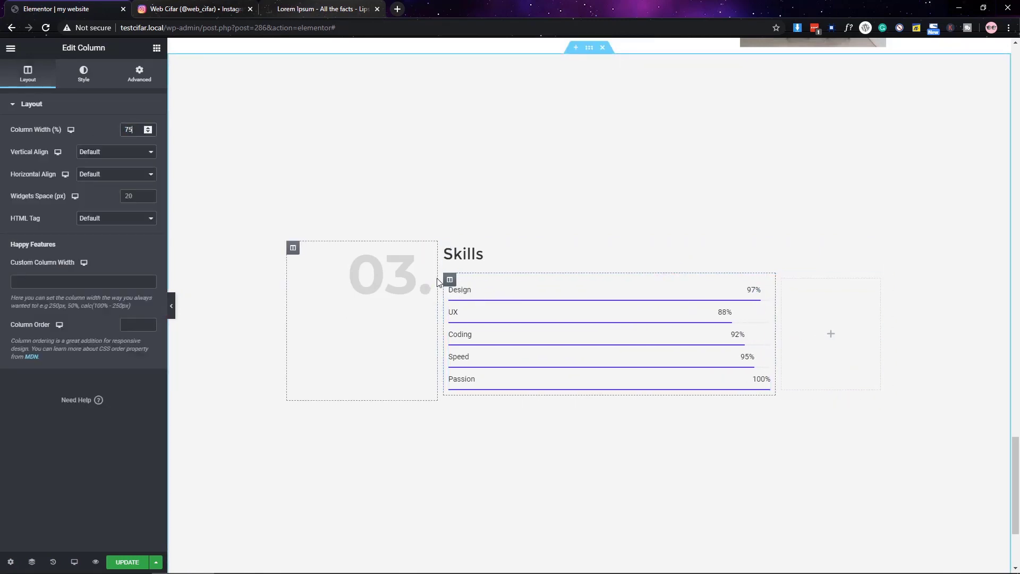
left_click(765, 283)
left_click(82, 77)
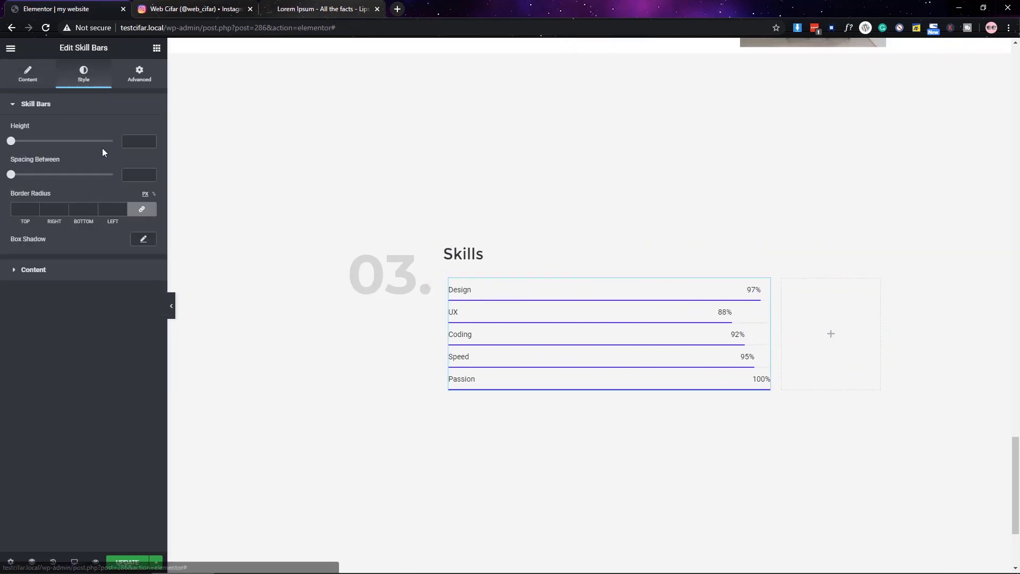
left_click_drag(11, 141, 13, 142)
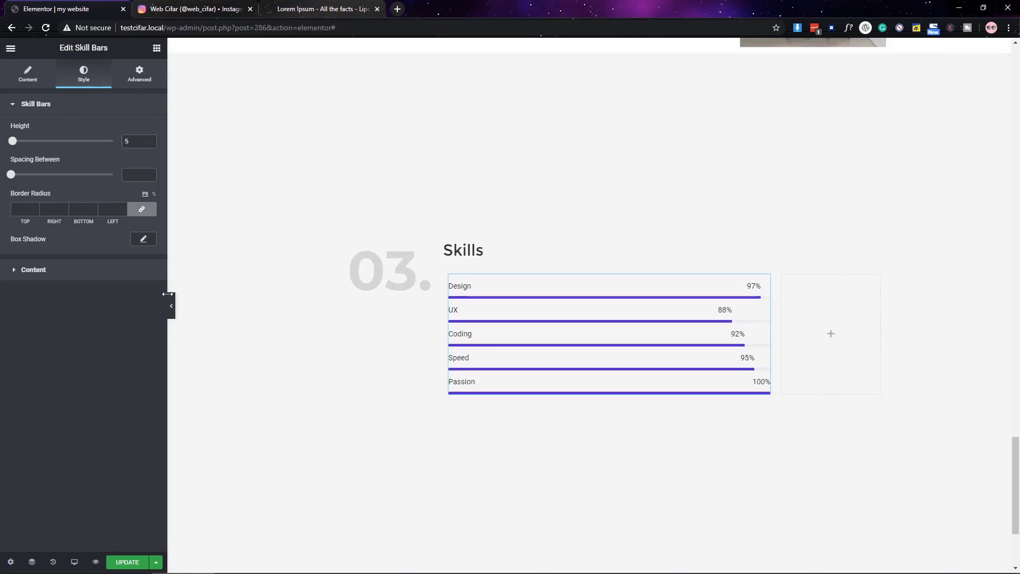
- Make the skill labels and bar fill dark grey, with a faint, mostly transparent grey track
left_click(172, 307)
left_click(4, 306)
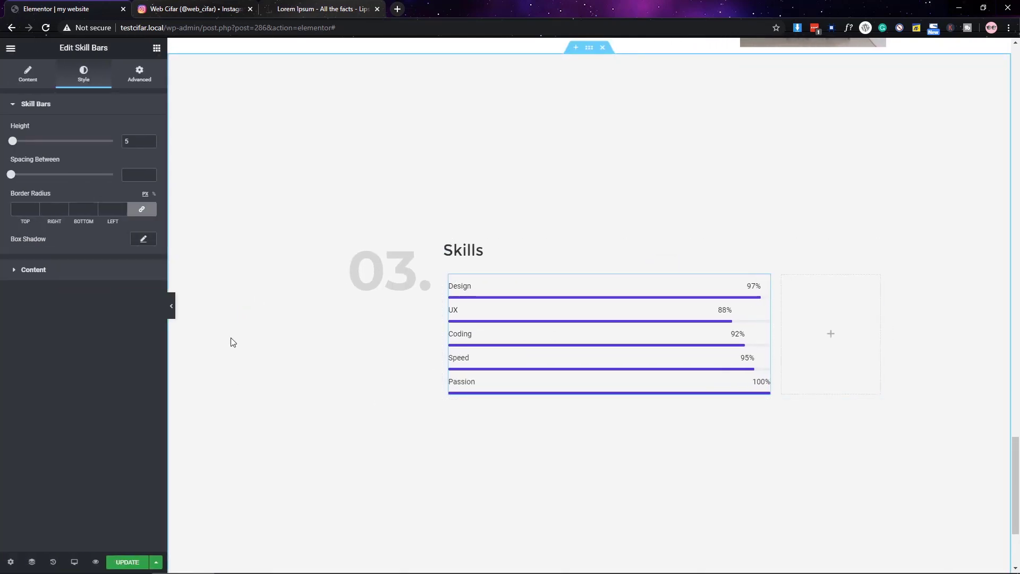
left_click(77, 272)
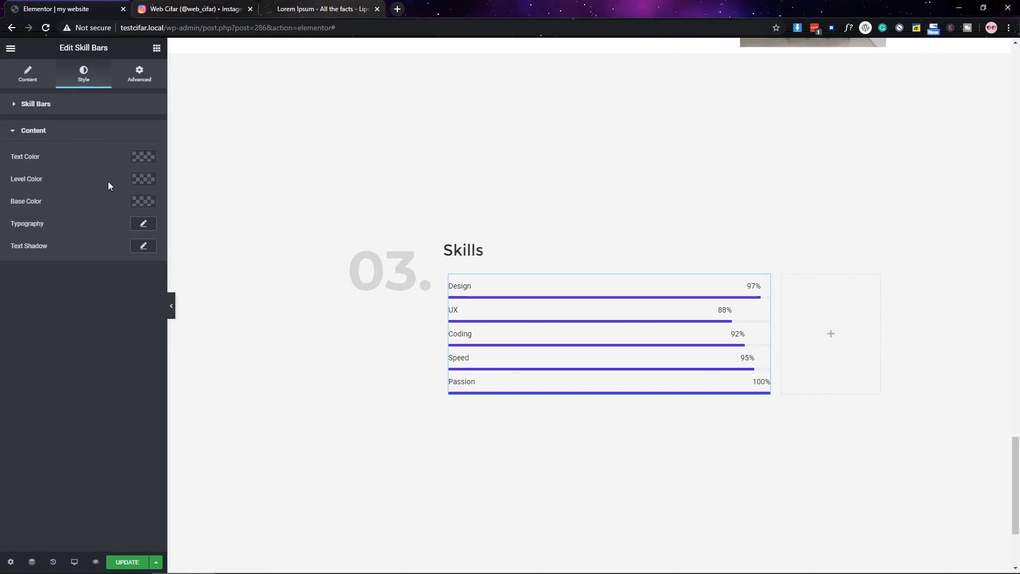
left_click(138, 159)
left_click(114, 239)
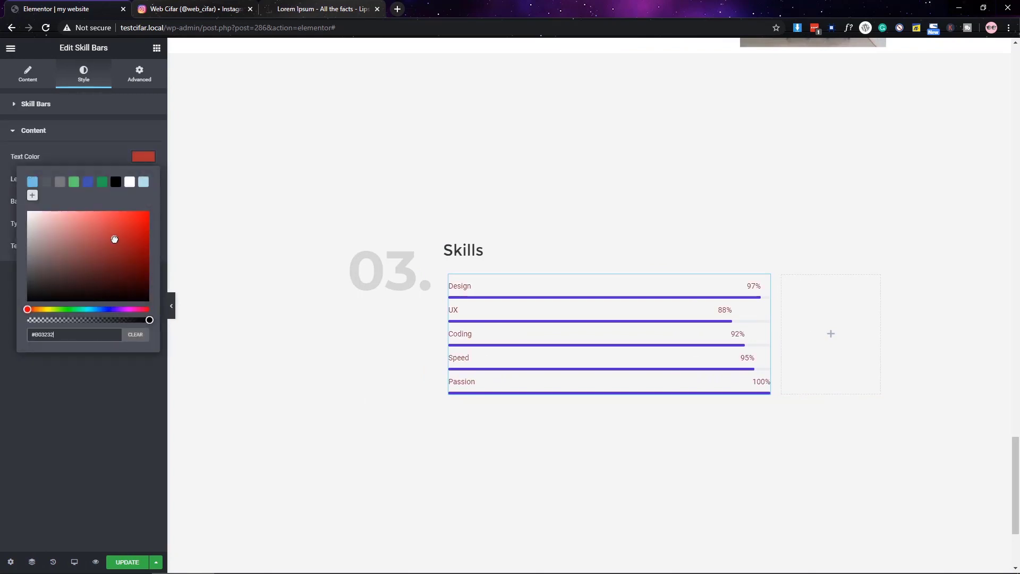
triple_click(55, 333)
left_click(89, 416)
left_click(142, 179)
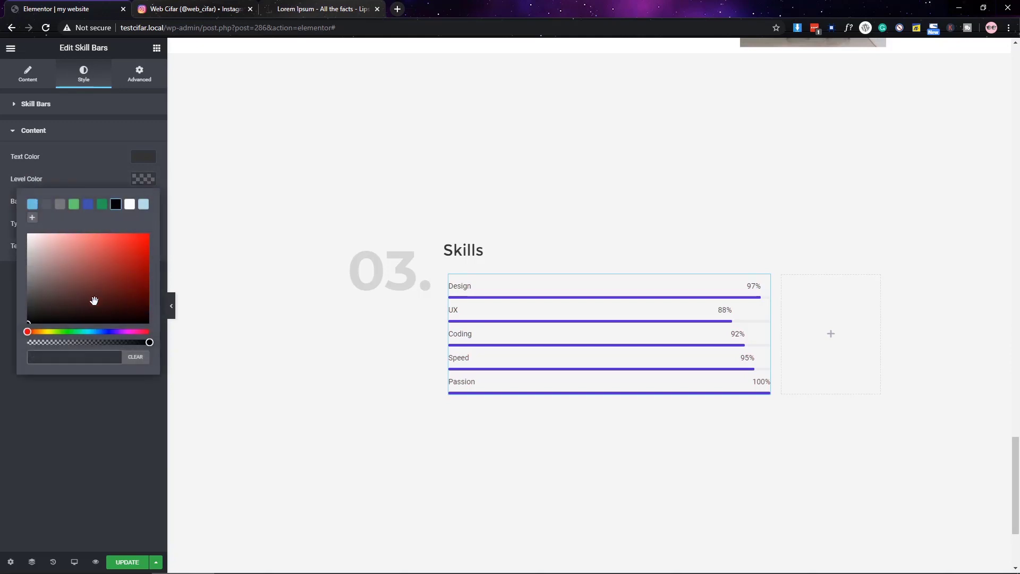
left_click(92, 397)
left_click(143, 201)
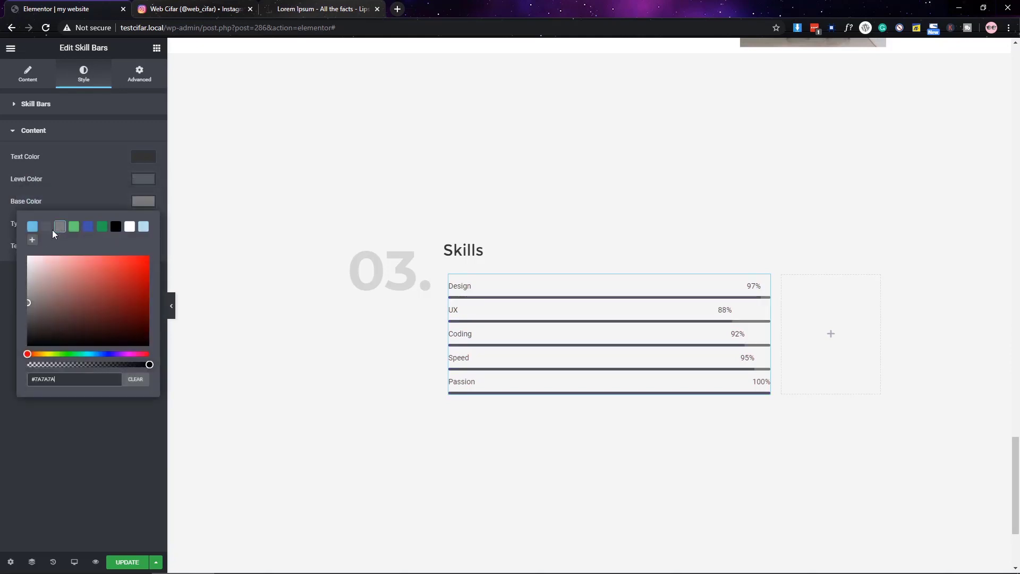
mouse_move(53, 365)
left_mouse_down()
mouse_move(63, 365)
mouse_move(48, 364)
left_mouse_up()
left_click(88, 435)
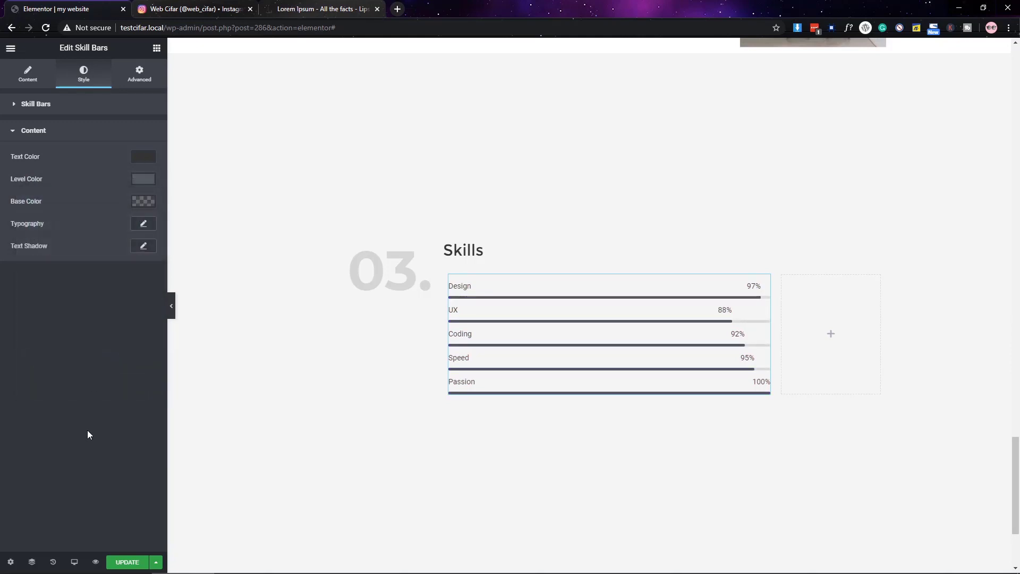
- Lower the Passion skill to 72% and Speed to 69%, leaving Speed's custom colours off
left_click(8, 71)
left_click(91, 245)
left_click_drag(109, 301, 73, 302)
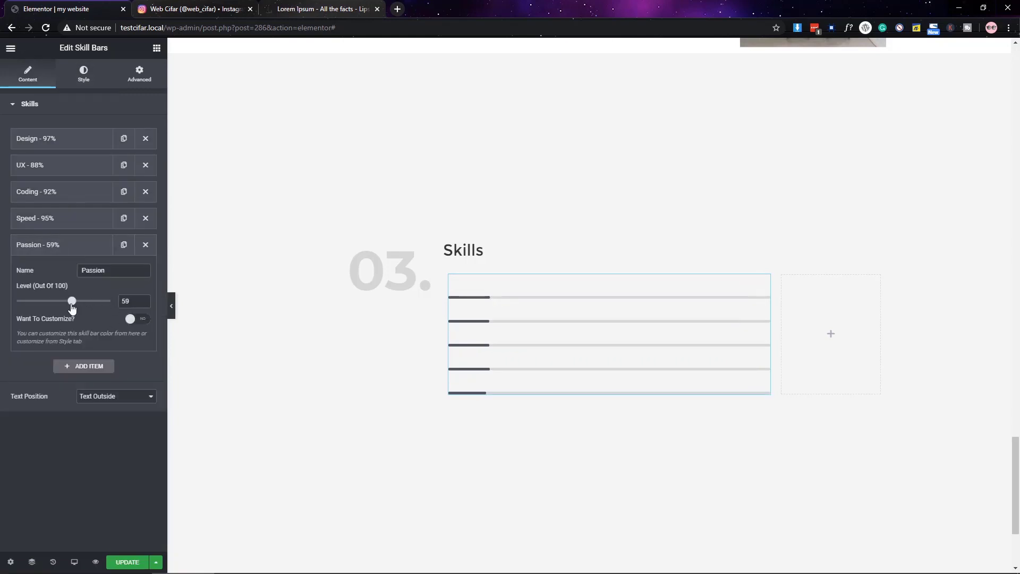
left_click(78, 245)
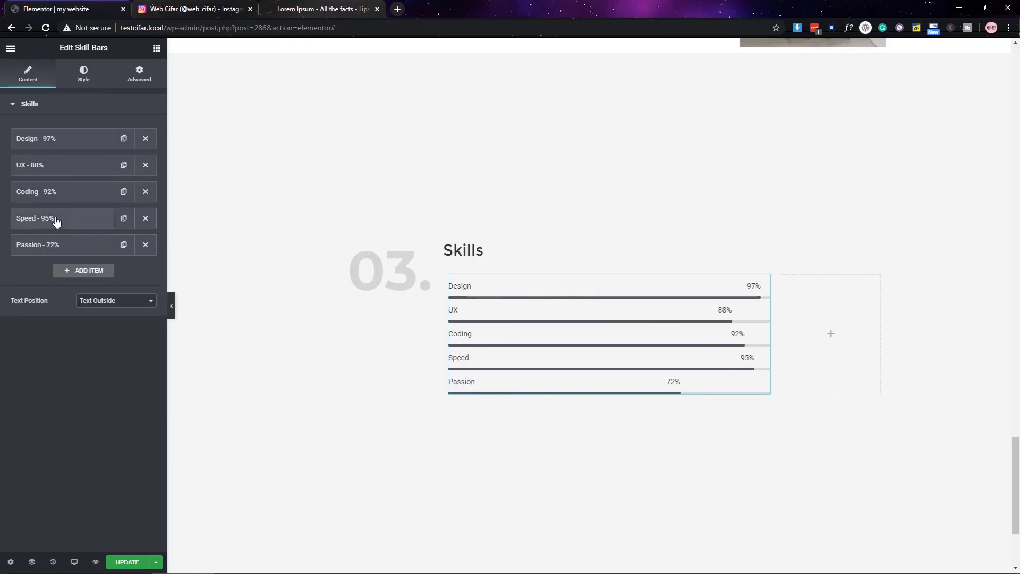
left_click(57, 221)
left_click(80, 275)
left_click(135, 293)
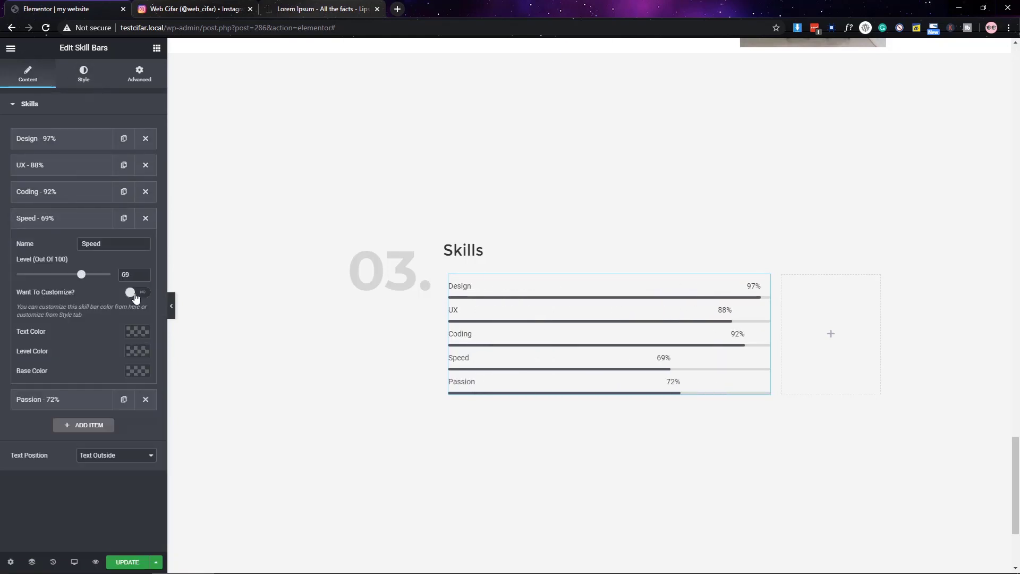
left_click(135, 293)
left_click(85, 80)
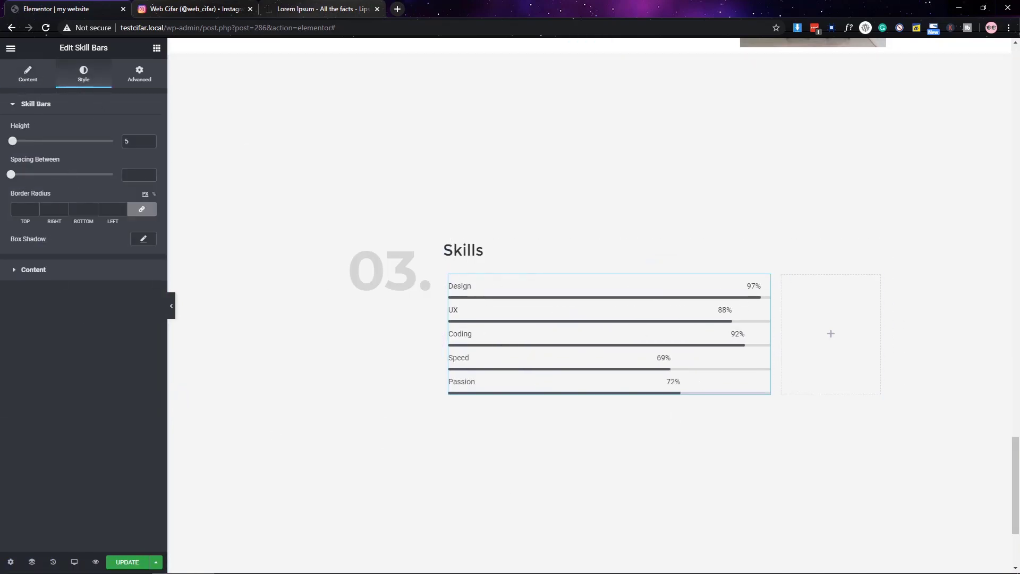
scroll(385, 275, "up", 15)
right_click(582, 320)
scroll(482, 310, "down", 8)
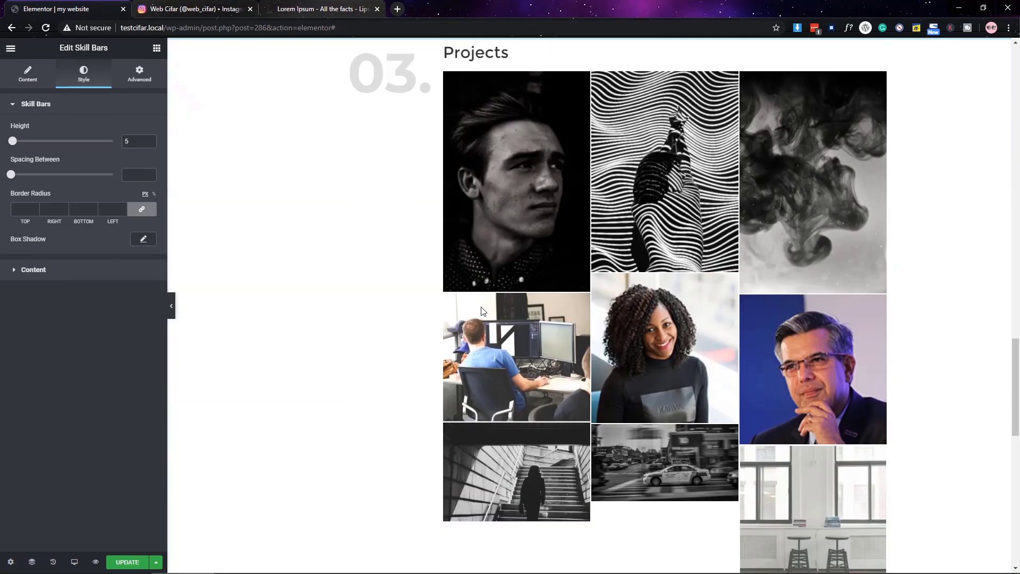
- Delete the paragraph text after 'It has' in the text block below the skill bars
scroll(482, 311, "down", 10)
left_click(672, 250)
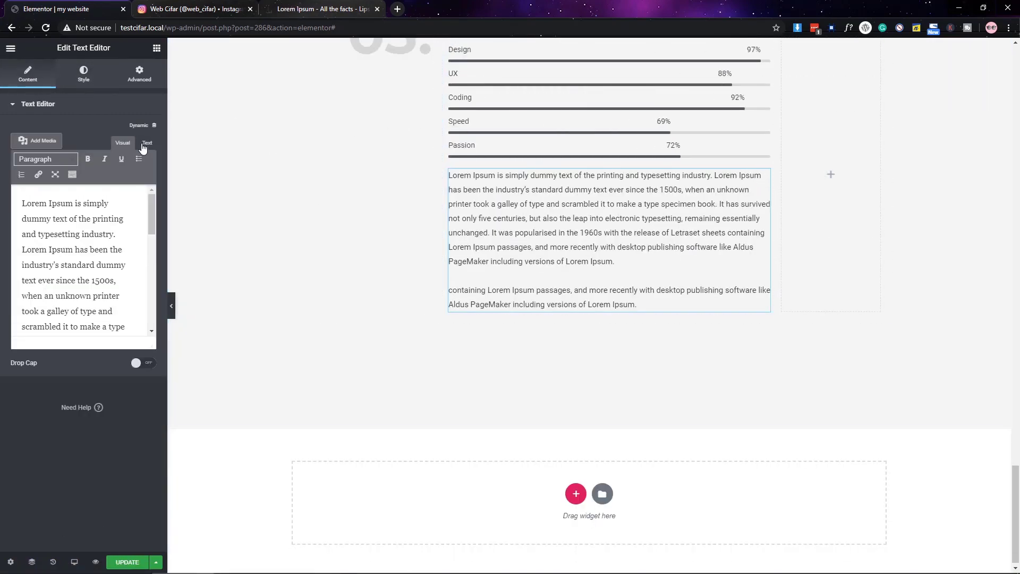
left_click(144, 148)
left_click_drag(100, 251, 119, 348)
key("BackSpace")
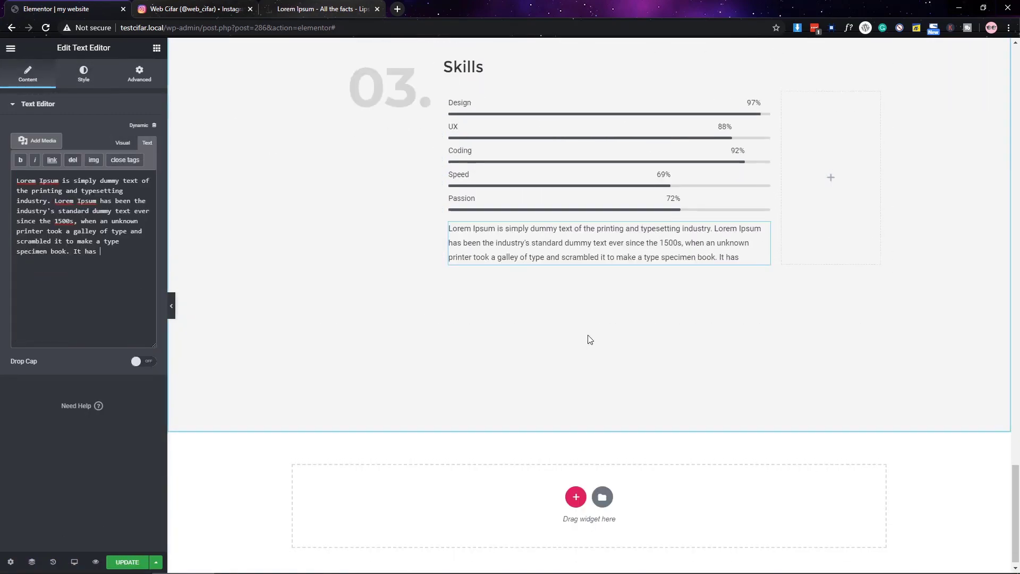
scroll(590, 339, "up", 3)
left_click(156, 48)
- Drag a widget onto the page, check the layout in full preview, and select the 03. heading
left_click_drag(128, 307, 609, 372)
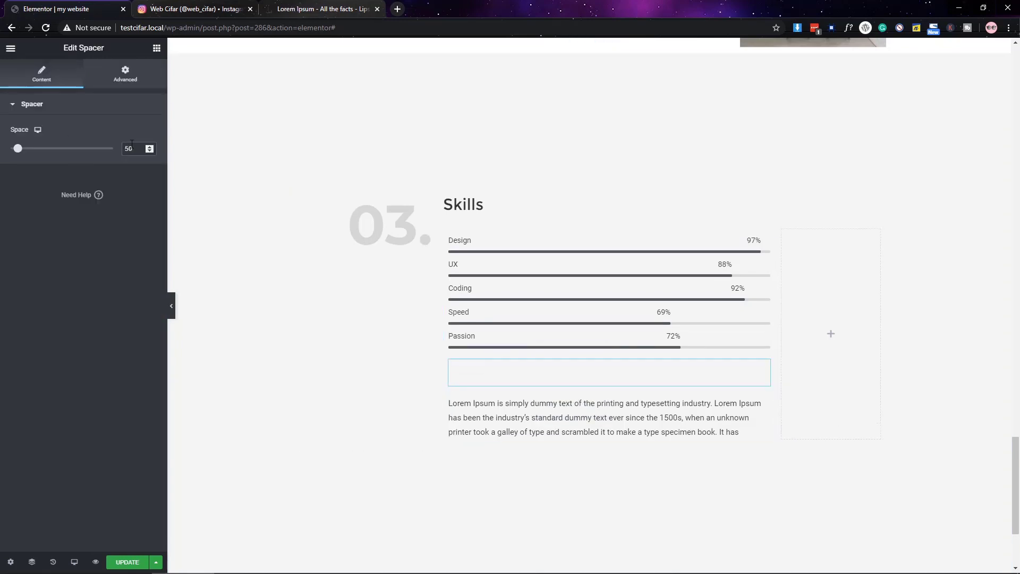
scroll(653, 400, "down", 2)
scroll(654, 401, "up", 2)
left_click(171, 305)
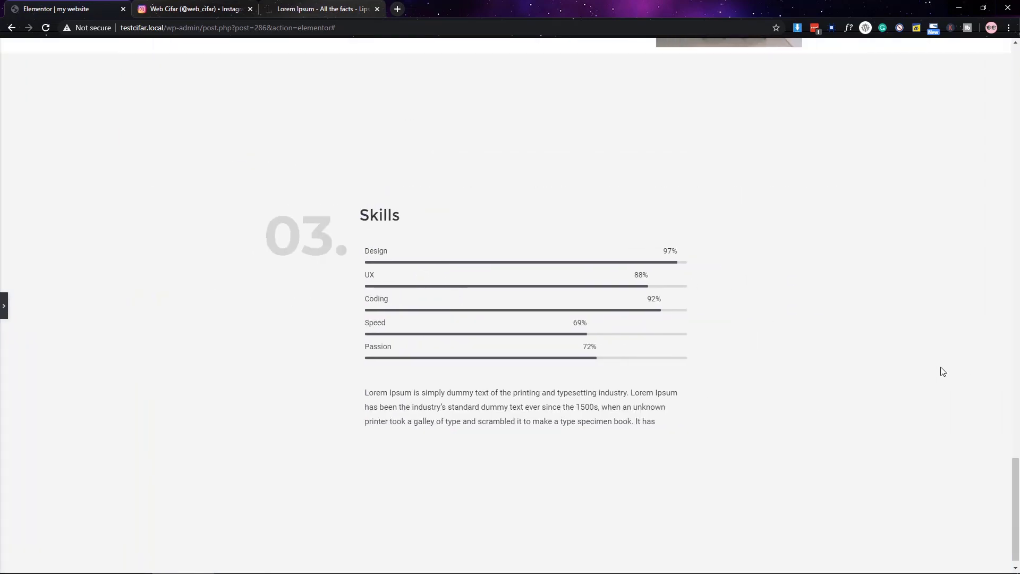
left_click(4, 309)
scroll(330, 433, "up", 5)
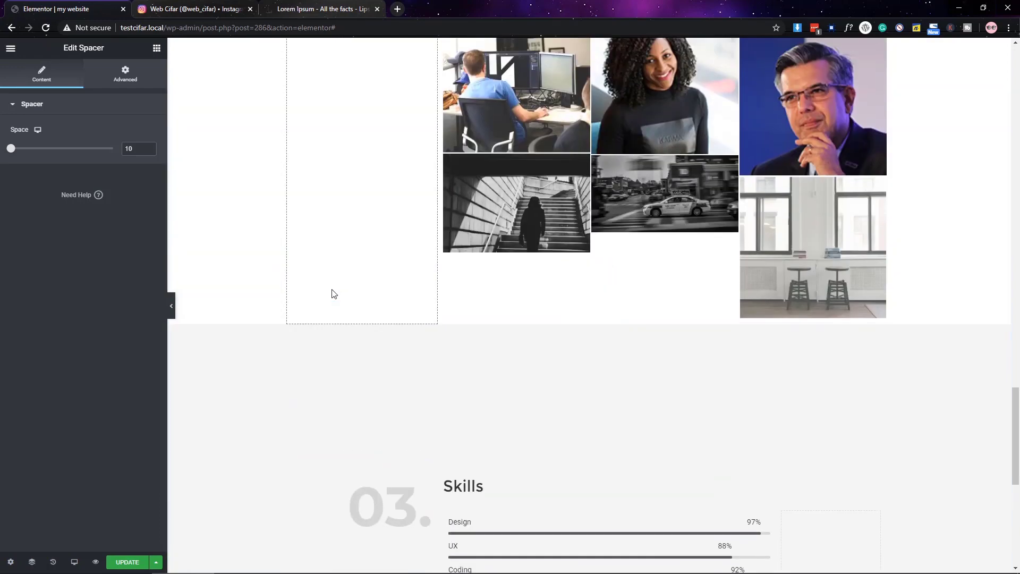
scroll(334, 293, "down", 6)
left_click(346, 160)
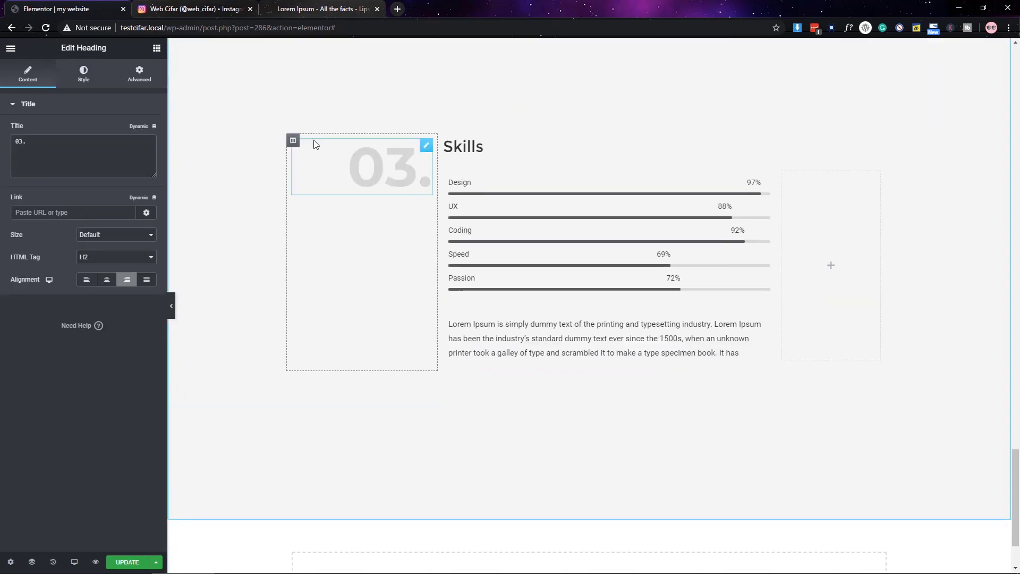
left_click(171, 306)
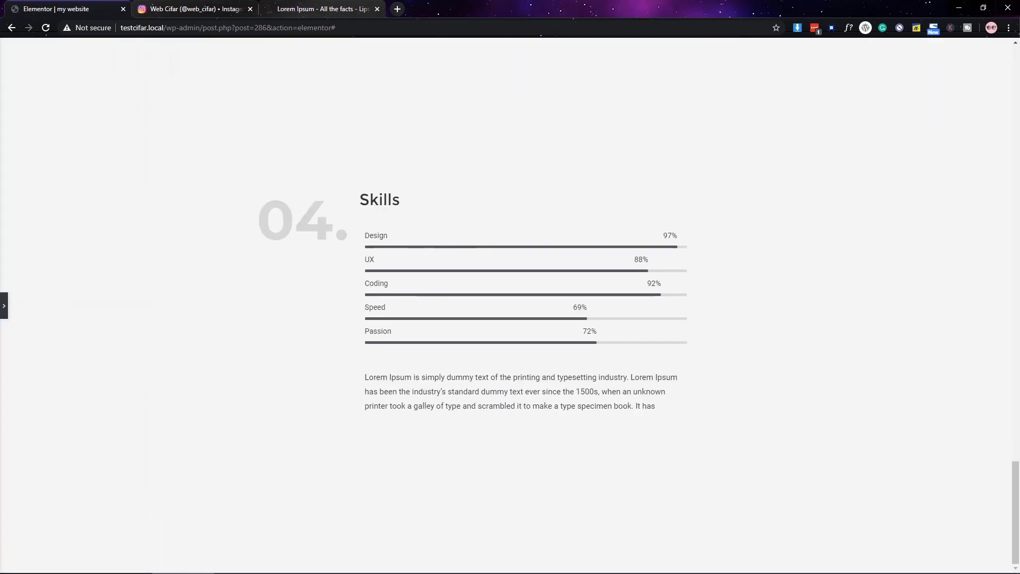
left_click(4, 309)
- Set the skill bar labels' typography font family to Montserrat
left_click(764, 179)
left_click(50, 269)
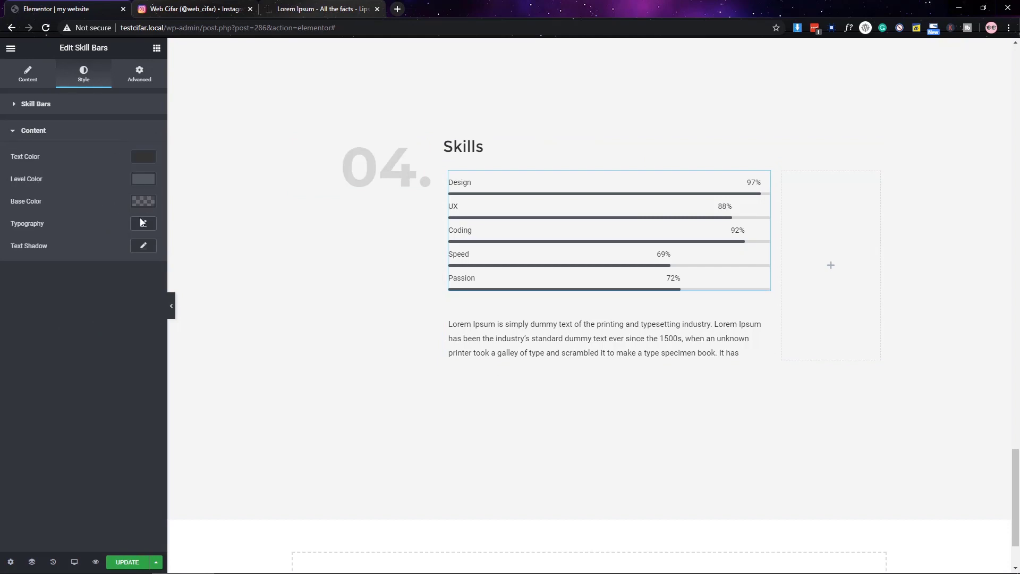
left_click(143, 223)
left_click(126, 252)
type("montse")
key("Return")
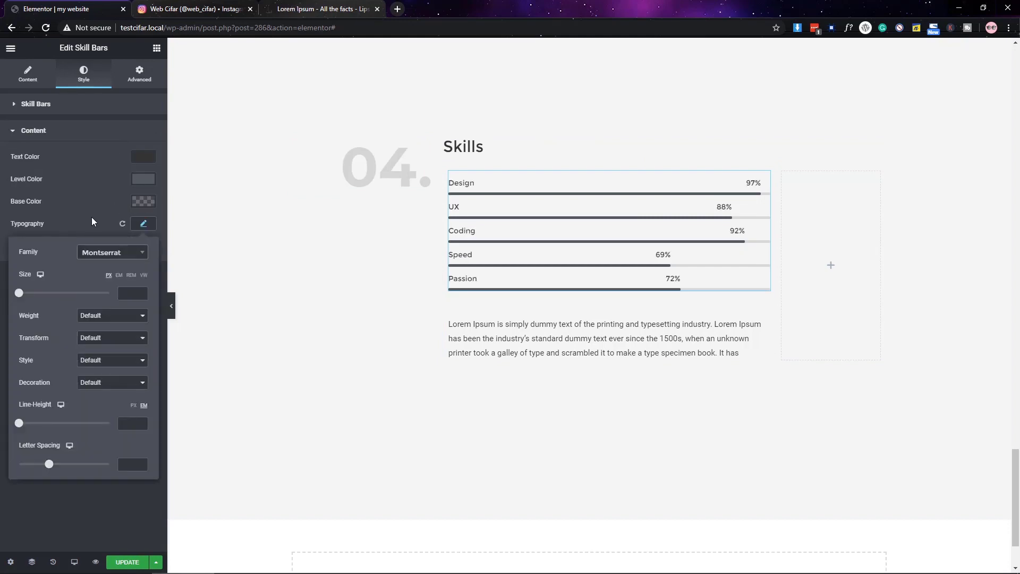
left_click(92, 222)
scroll(372, 372, "down", 2)
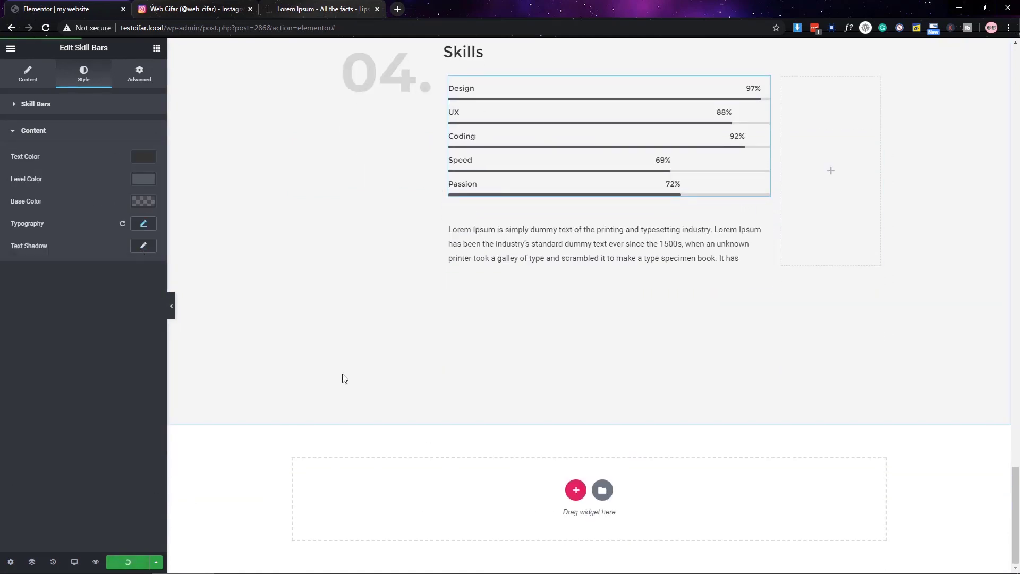
- Add a two-column section with 100 px top and bottom padding
left_click(576, 490)
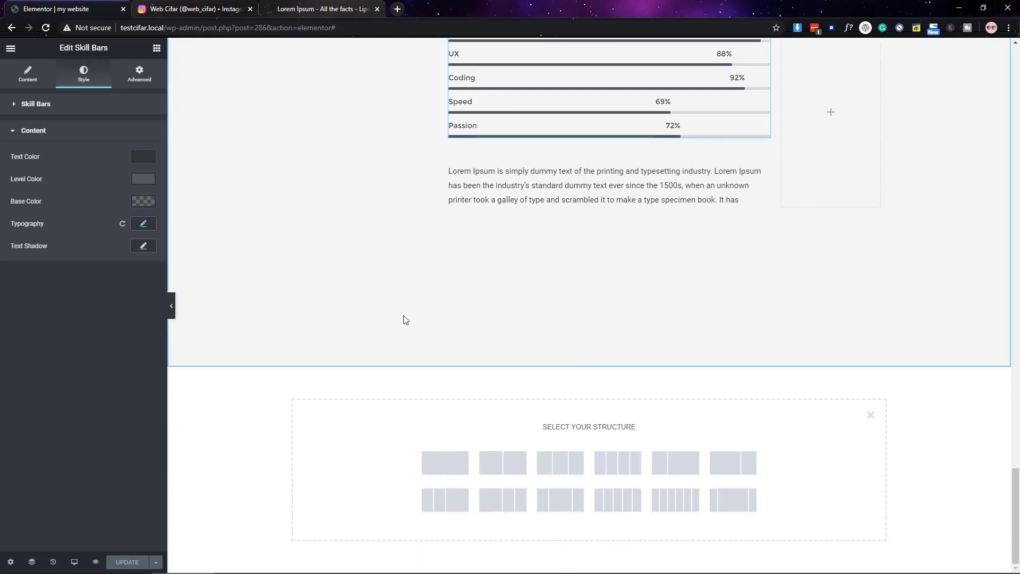
left_click(510, 463)
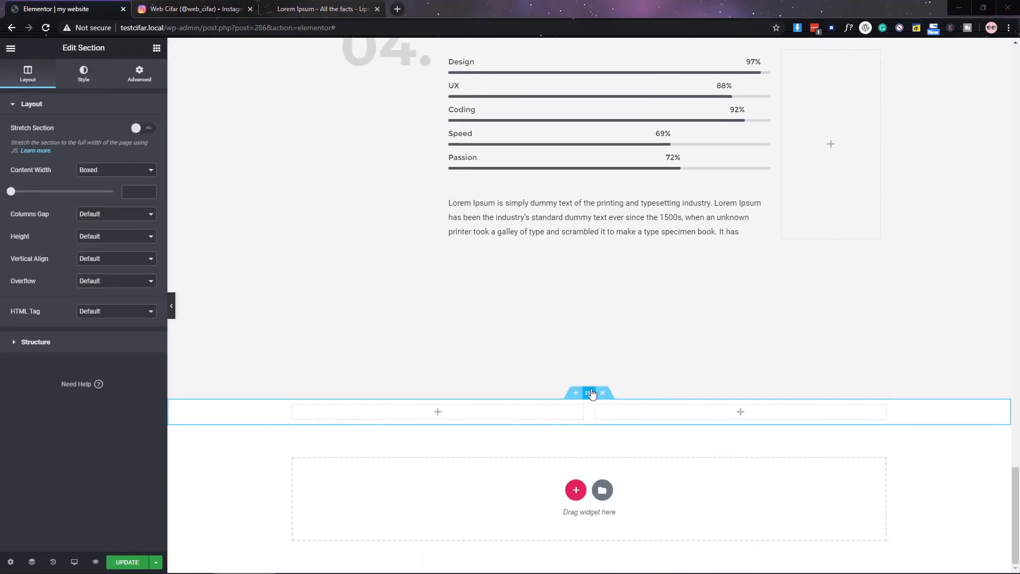
left_click(139, 73)
left_click(22, 197)
type("100")
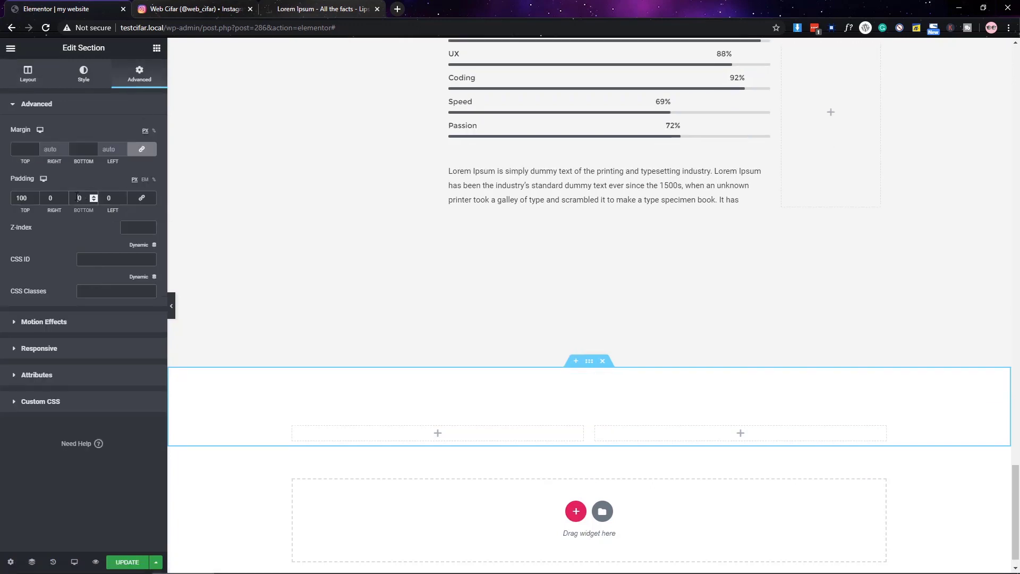
double_click(78, 198)
type("100")
- Delete the right column and place a heading titled 'Contact' in the remaining one
right_click(598, 352)
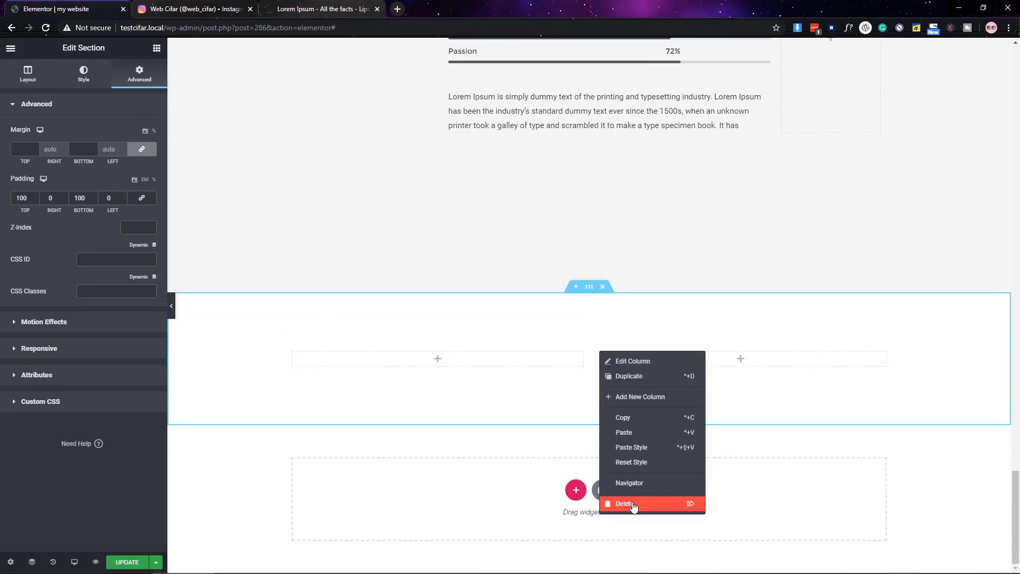
left_click(633, 505)
left_click(587, 358)
left_click_drag(143, 136, 425, 358)
triple_click(98, 164)
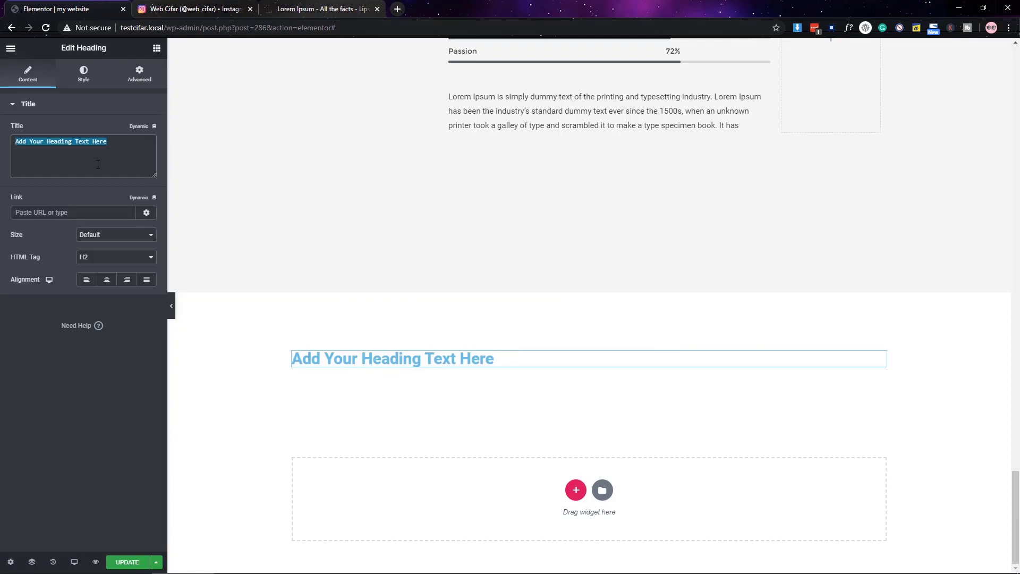
type("Contact")
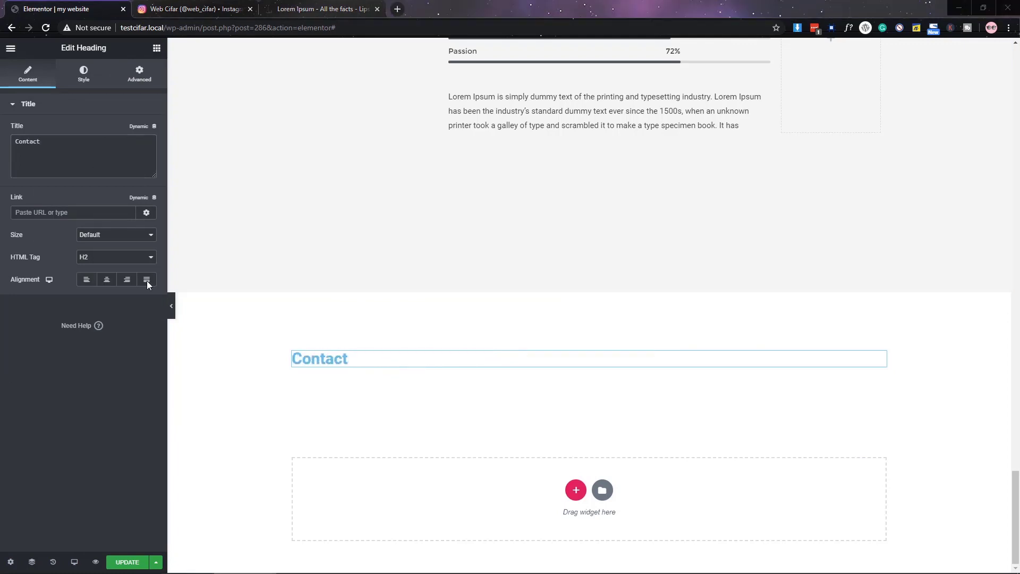
- Style the Contact heading dark Montserrat 45 in a thinner weight, and add a two-column inner section below
left_click(83, 75)
left_click(139, 130)
left_click(70, 300)
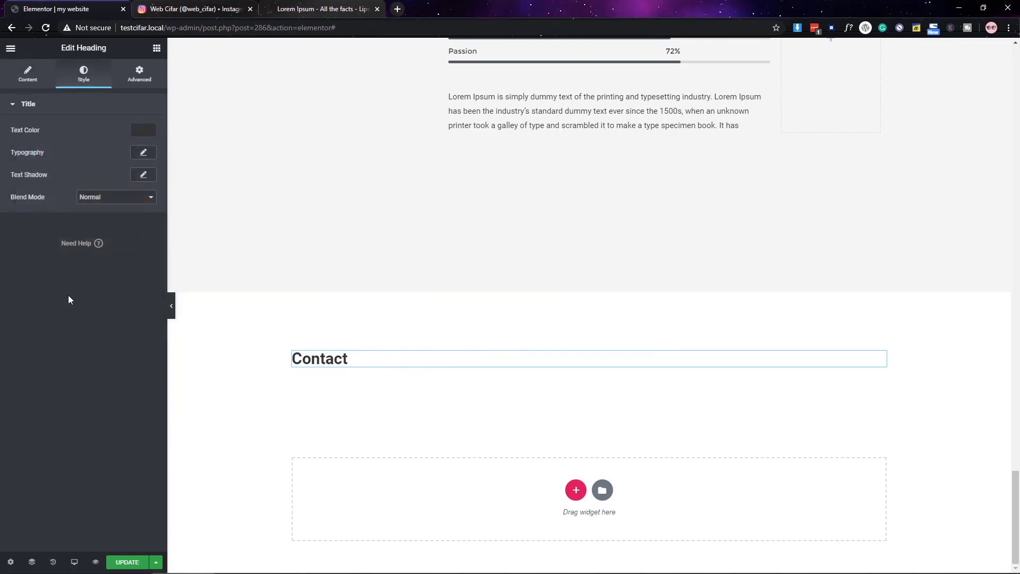
left_click(143, 153)
left_click(112, 181)
type("montse")
left_click(126, 222)
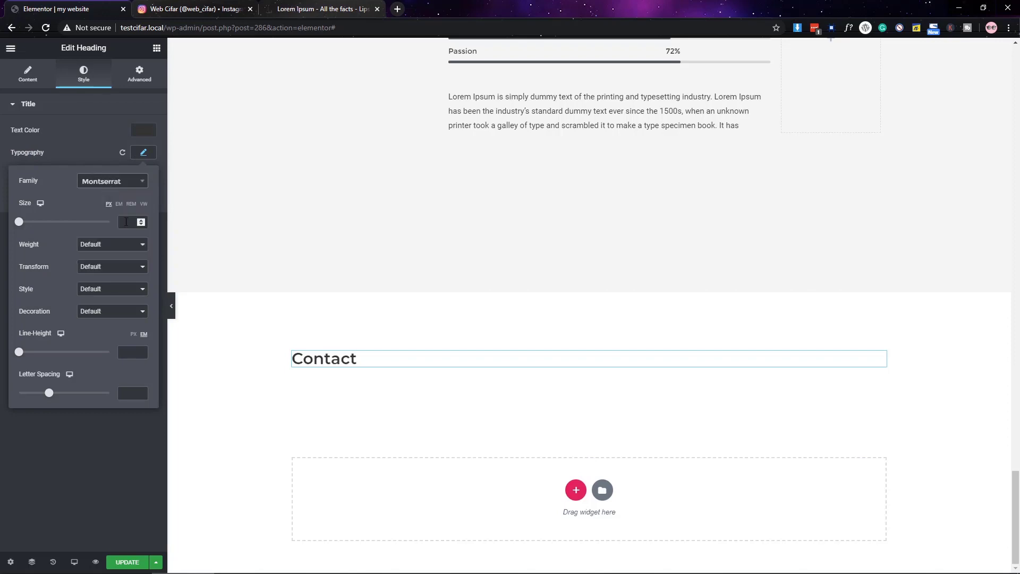
left_click(126, 222)
type("45")
left_click(113, 244)
left_click(112, 280)
left_click(128, 465)
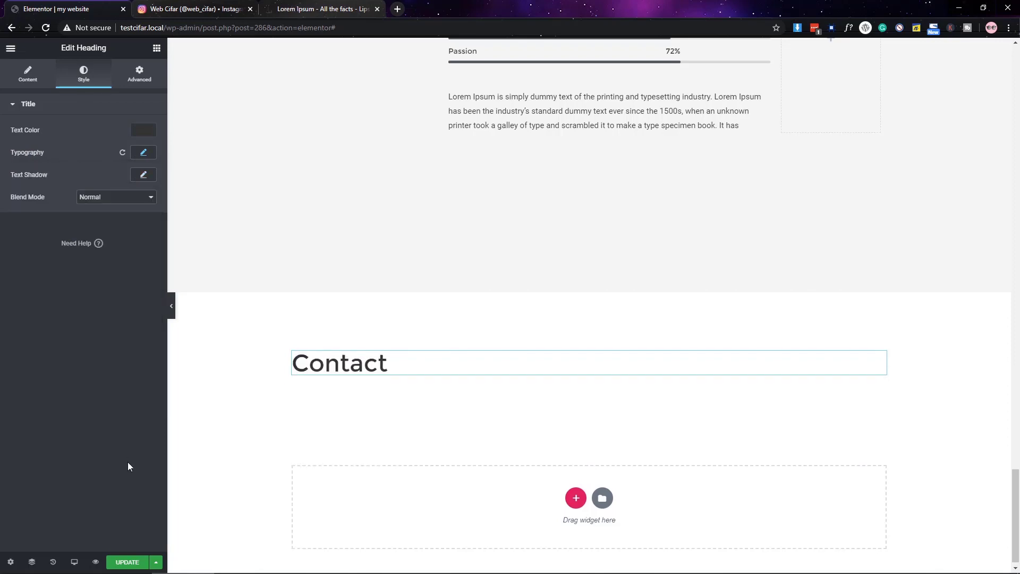
left_click(156, 48)
left_click_drag(100, 131, 366, 372)
- Add a phone-number heading in the inner section's left column and make its text black
left_click(156, 47)
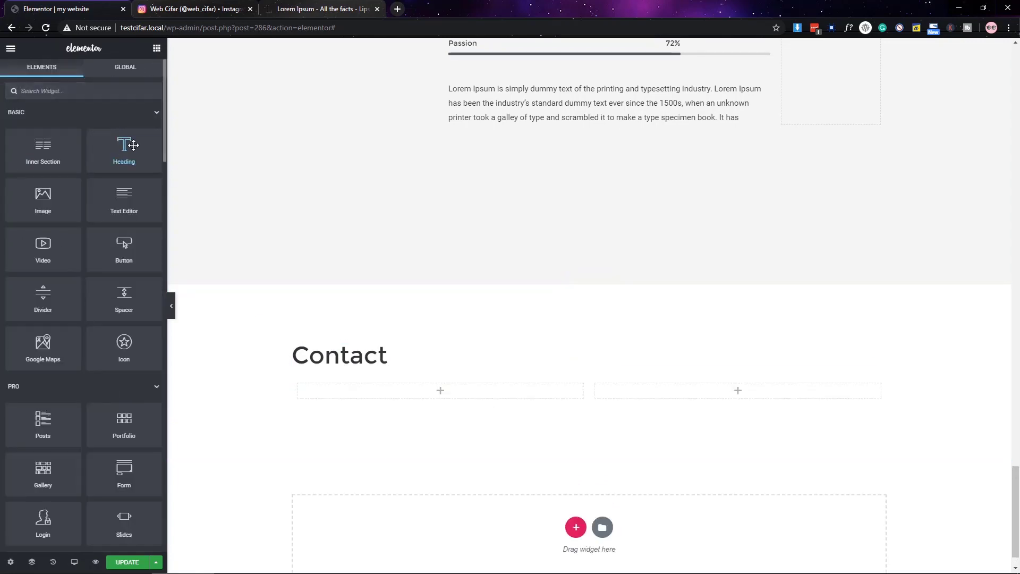
left_click_drag(127, 146, 372, 391)
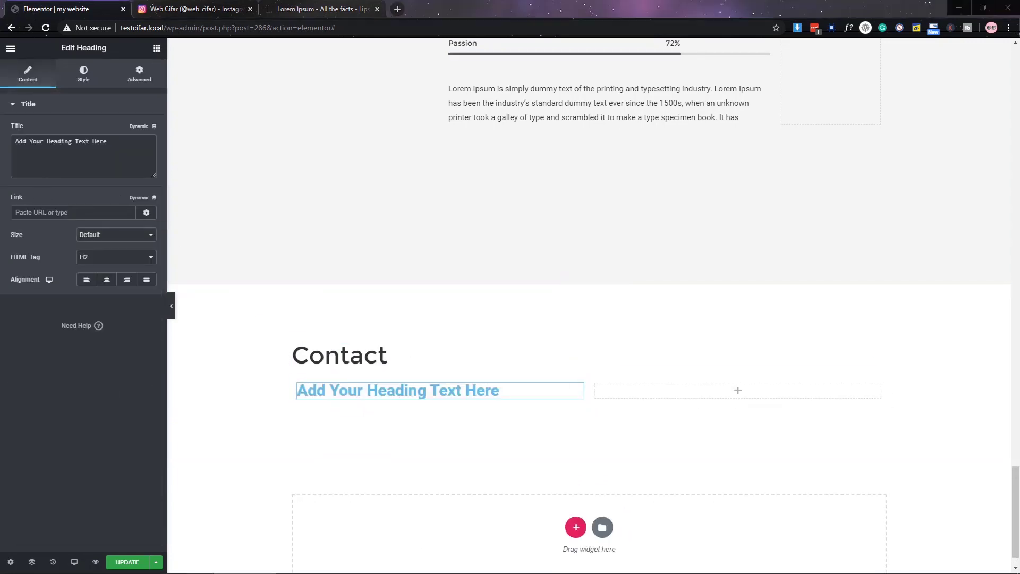
left_click(104, 173)
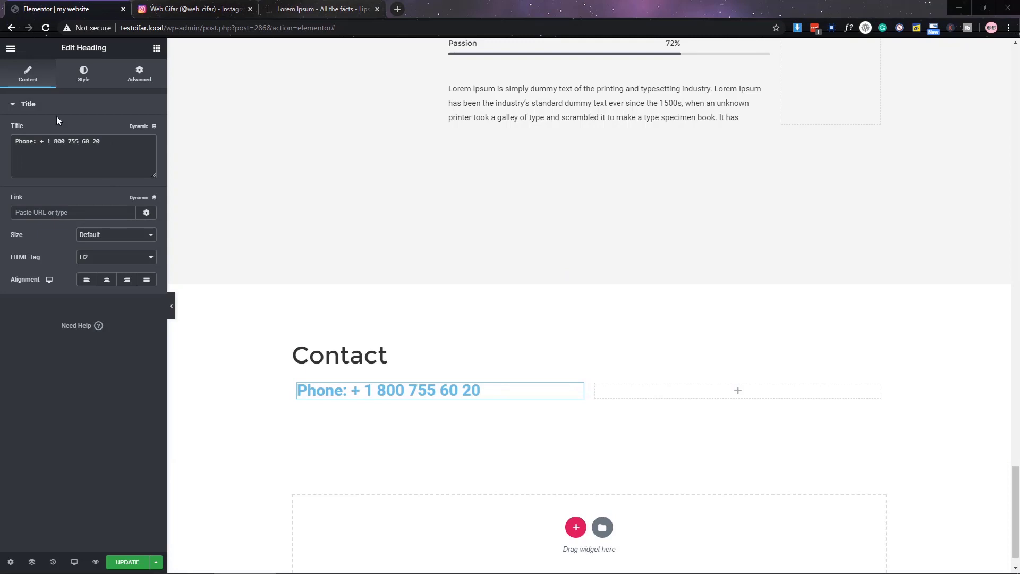
left_click(83, 73)
left_click(143, 130)
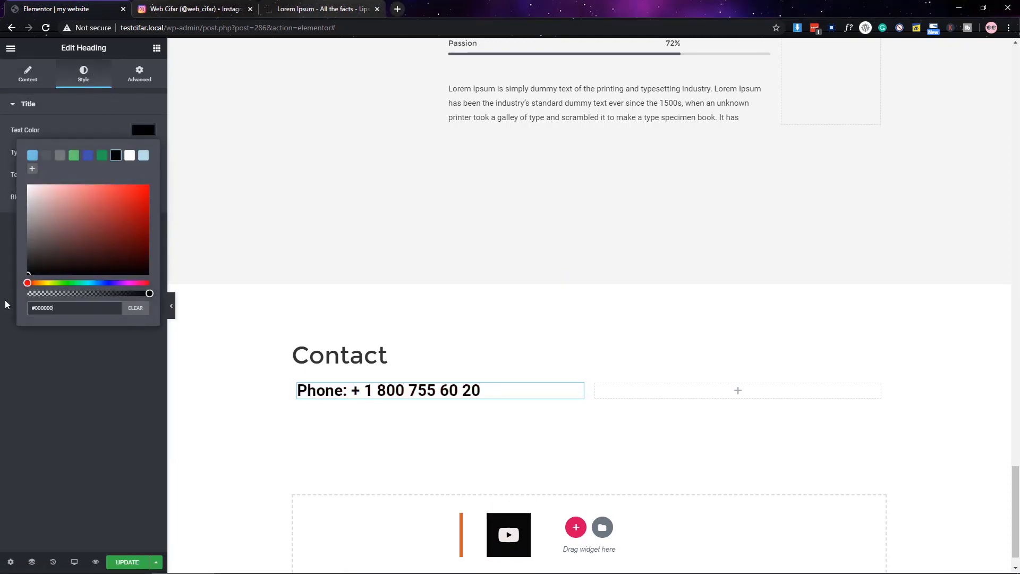
left_click(6, 304)
- Set the phone line's font to Montserrat in bold weight
left_click(144, 152)
left_click(122, 182)
type("montse")
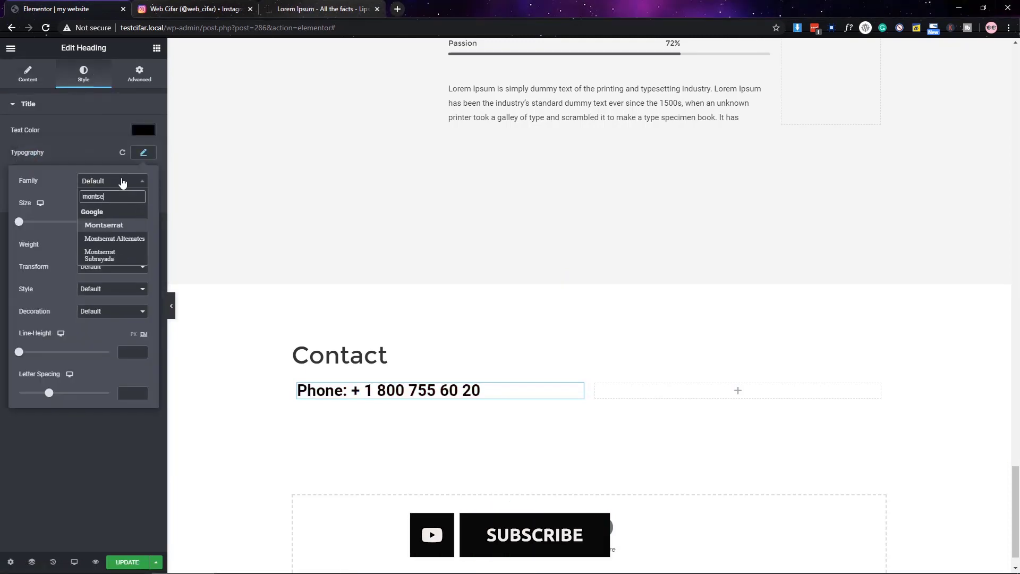
left_click(104, 226)
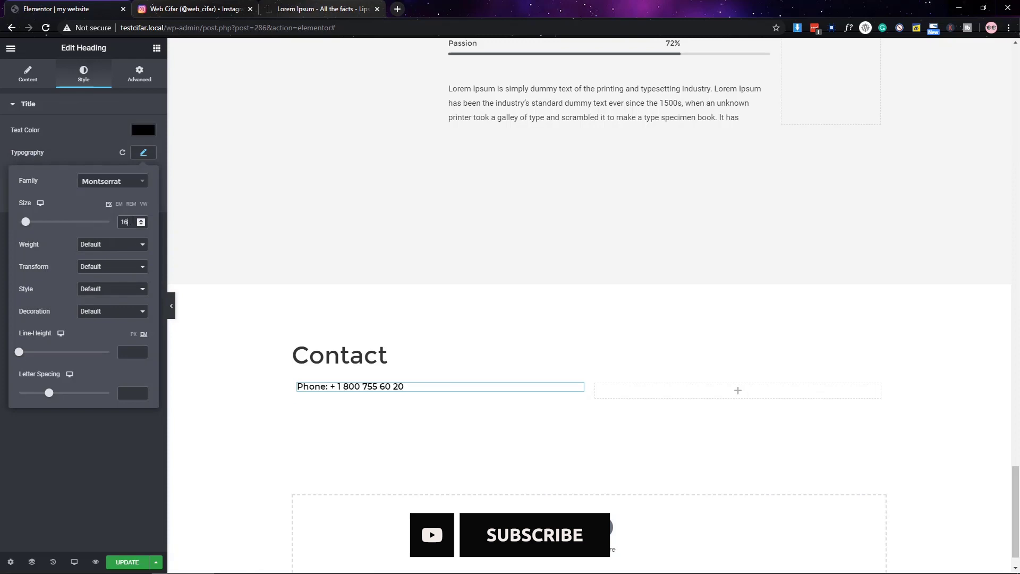
left_click(122, 244)
left_click(93, 346)
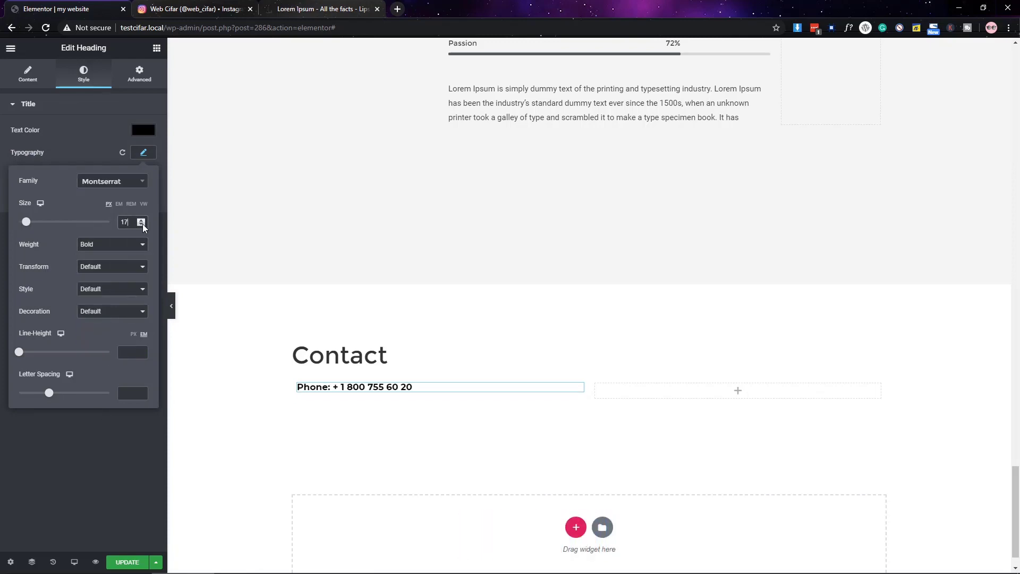
left_click(85, 511)
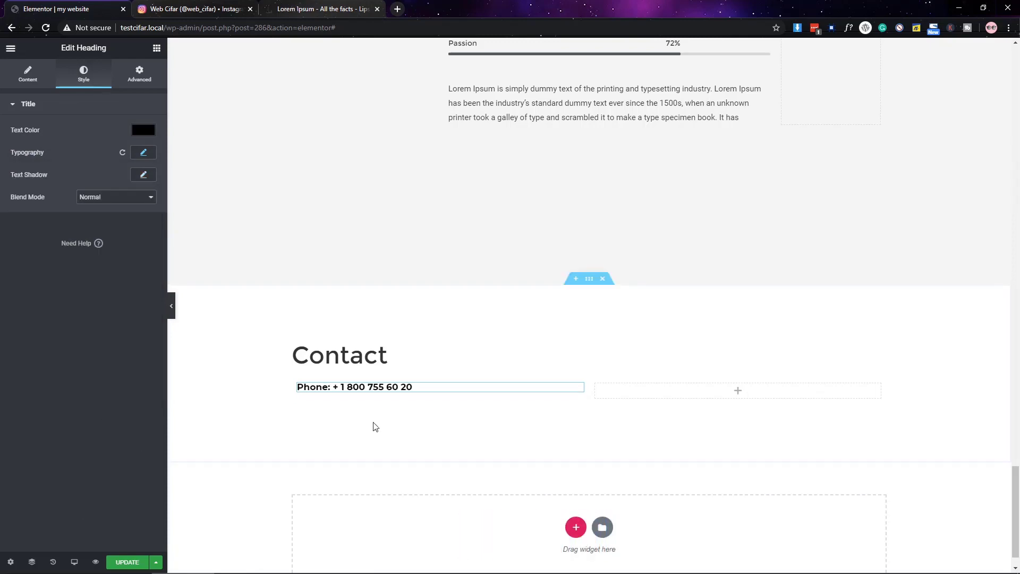
- Duplicate the phone line, paste the email address into the copy, and add another heading below
right_click(372, 387)
left_click(393, 348)
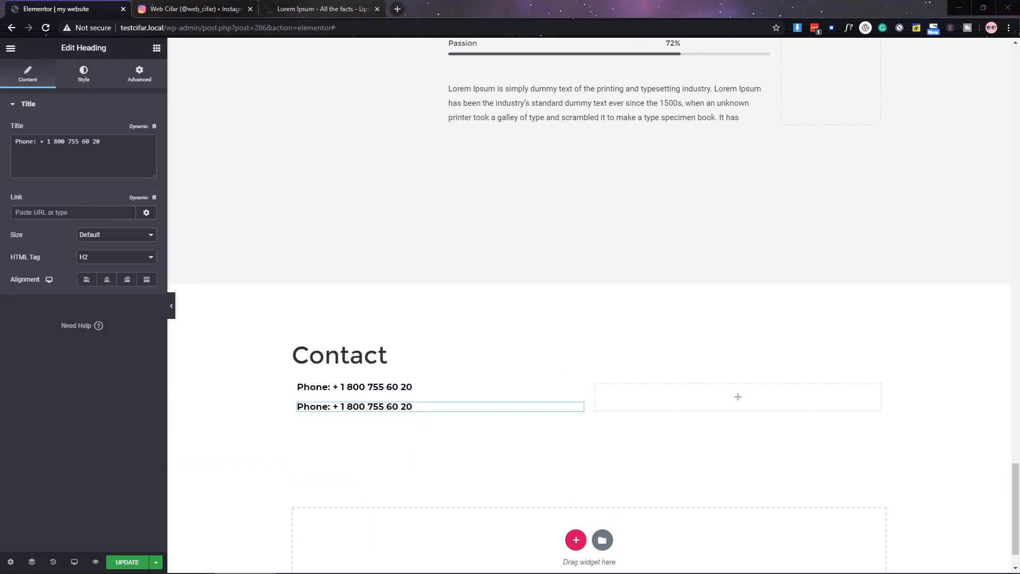
key("ctrl+a")
key("ctrl+v")
scroll(234, 319, "down", 1)
left_click_drag(318, 356, 563, 348)
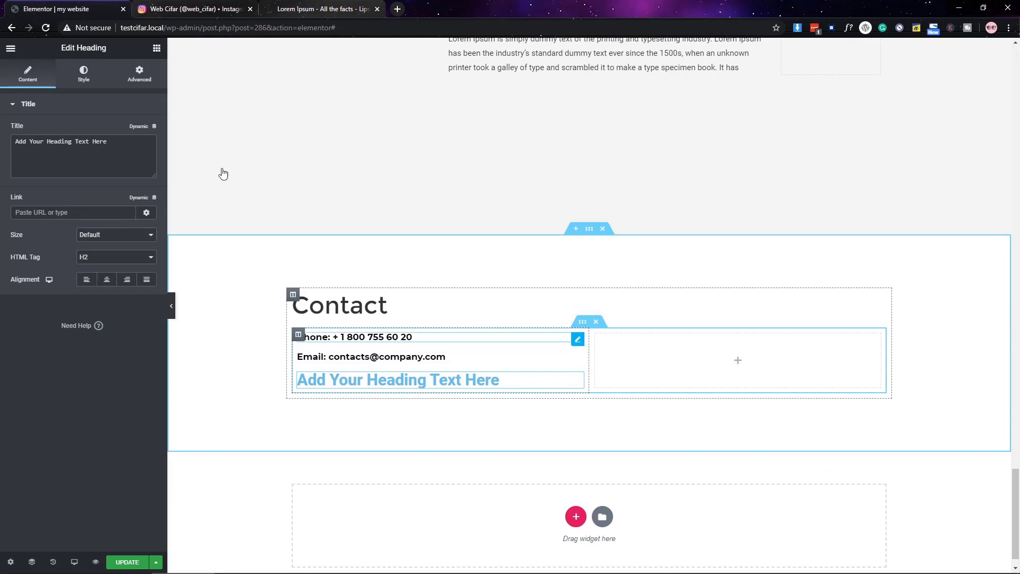
- Give the contact line a -15 bottom margin and paste the postal address into the new heading
left_click(139, 74)
left_click(94, 150)
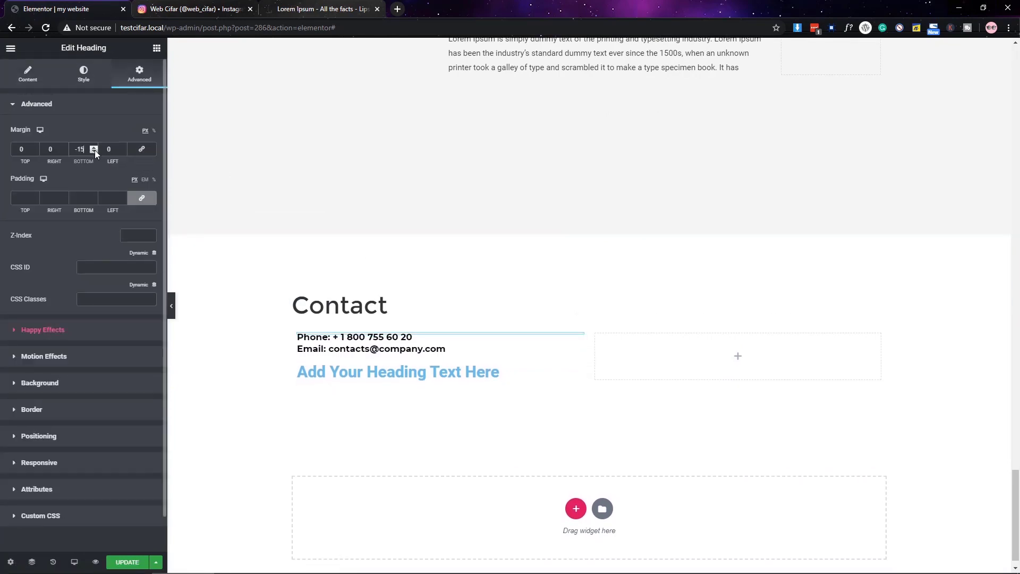
left_click(572, 366)
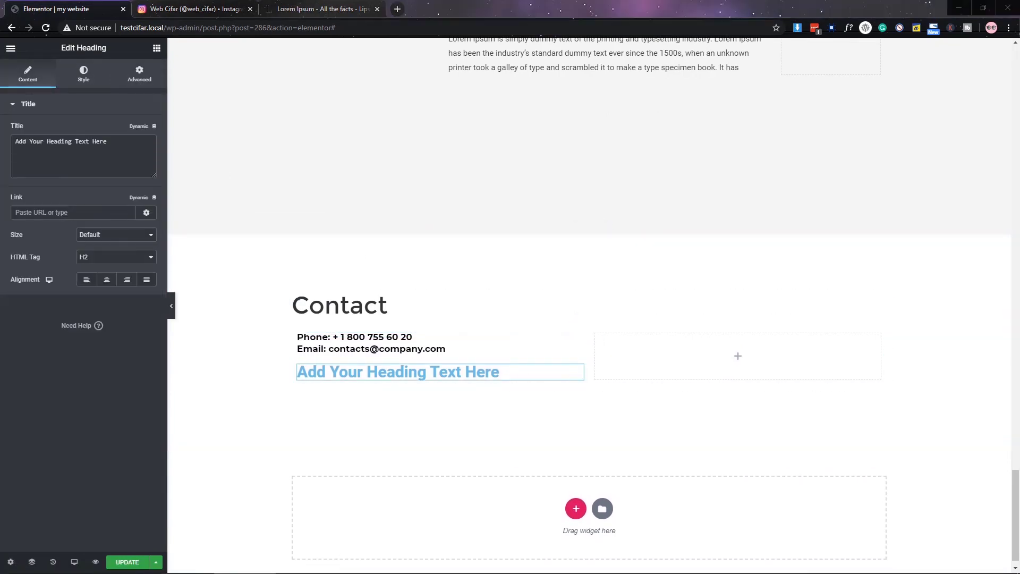
key("ctrl+a")
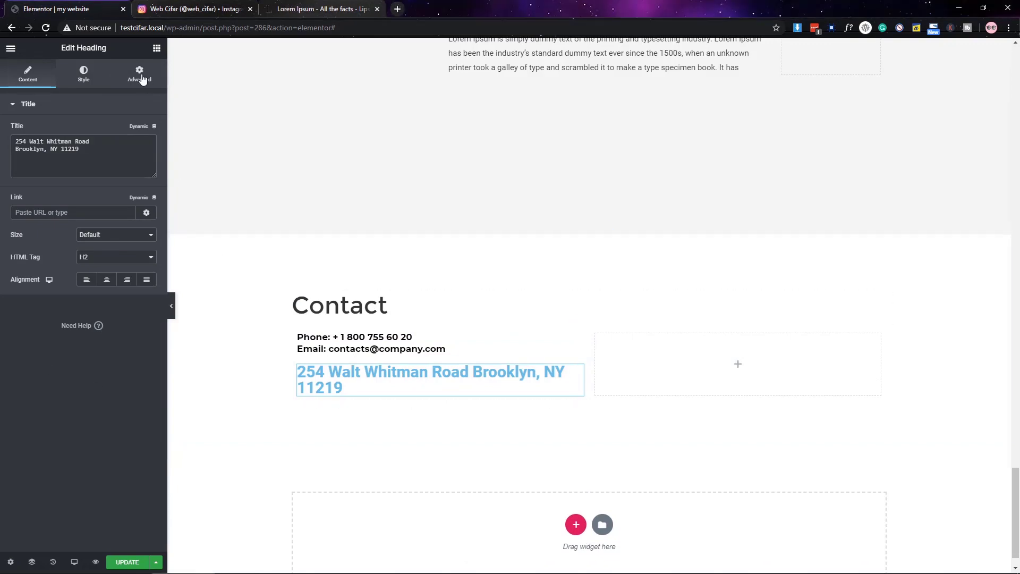
- Give the address heading a 30 px top margin and a dark text colour
left_click(142, 79)
left_click(22, 200)
type("30")
left_click(84, 74)
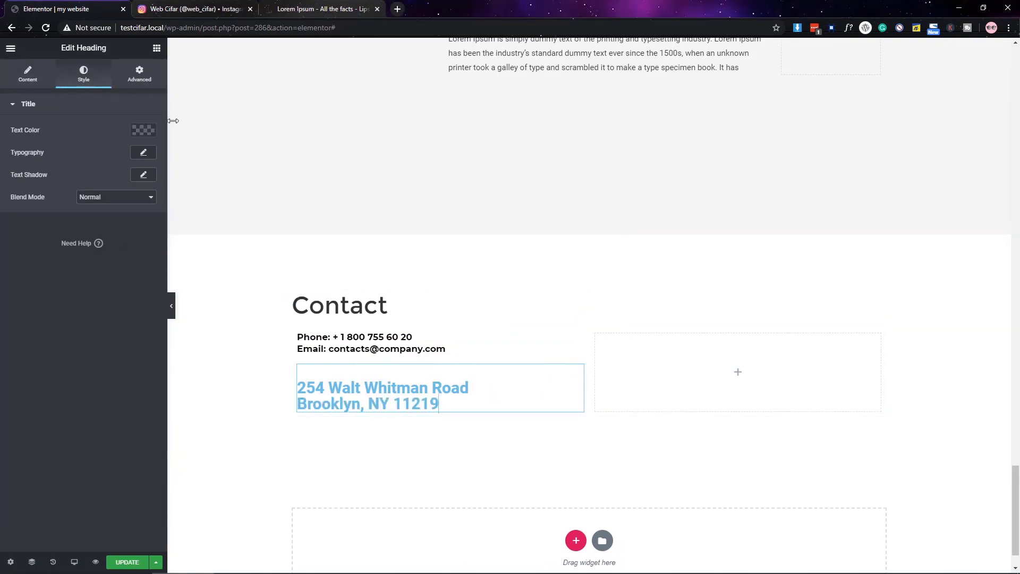
left_click(143, 130)
left_click(84, 394)
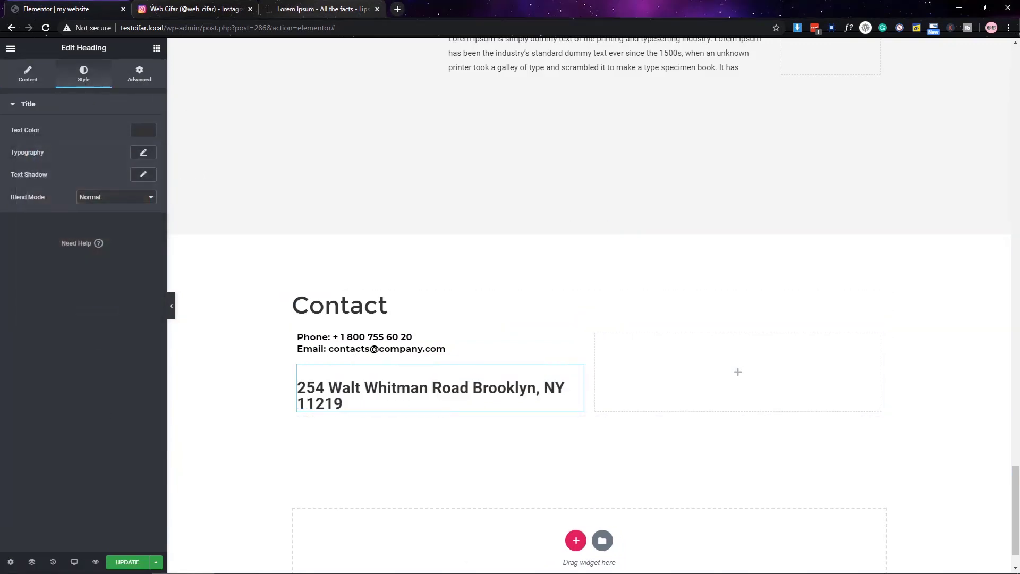
- Set the address typography to Roboto 16, weight 400, with added letter spacing
left_click(143, 152)
left_click(122, 183)
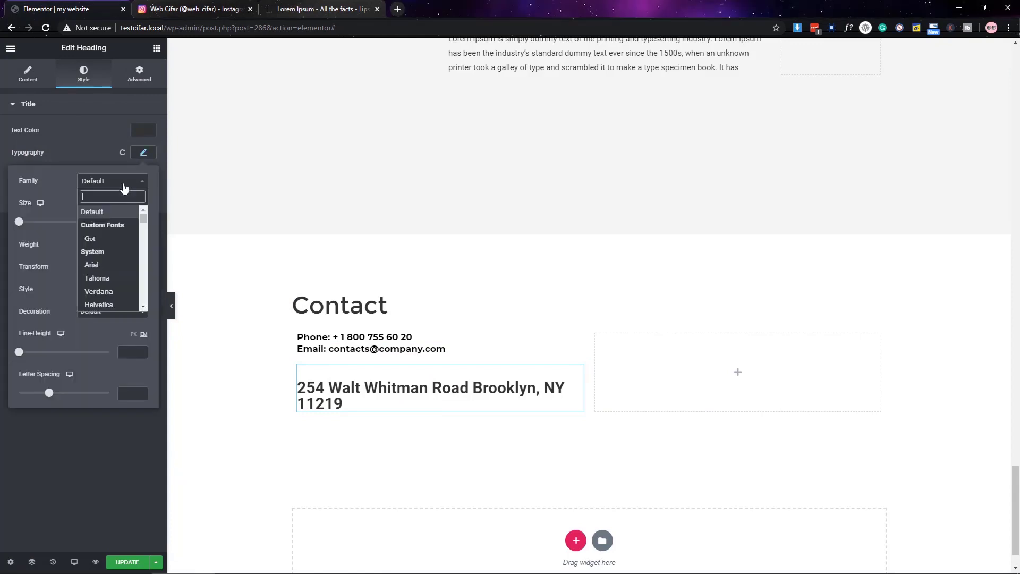
type("roboto")
key("Return")
left_click(126, 222)
type("16")
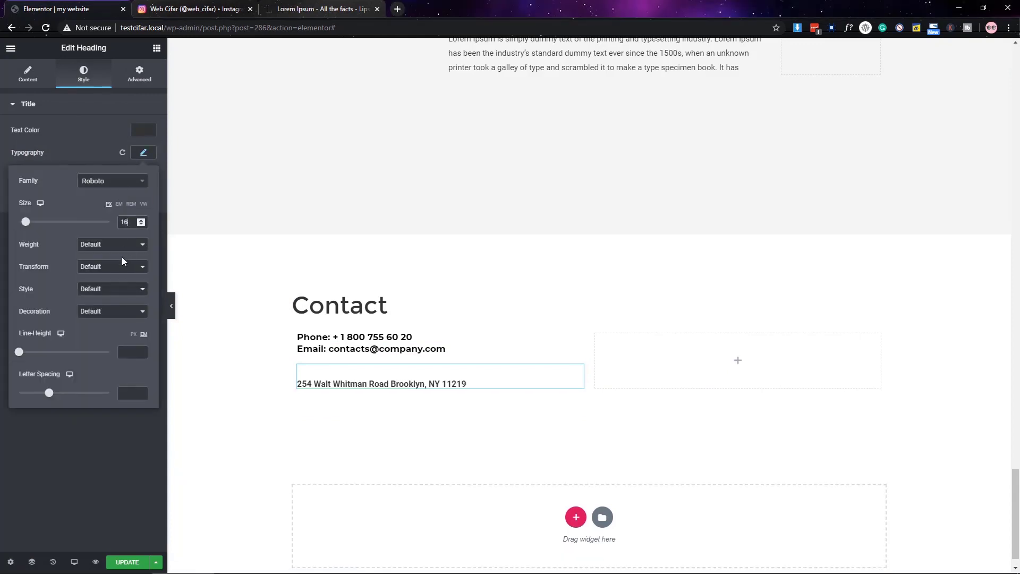
left_click(113, 247)
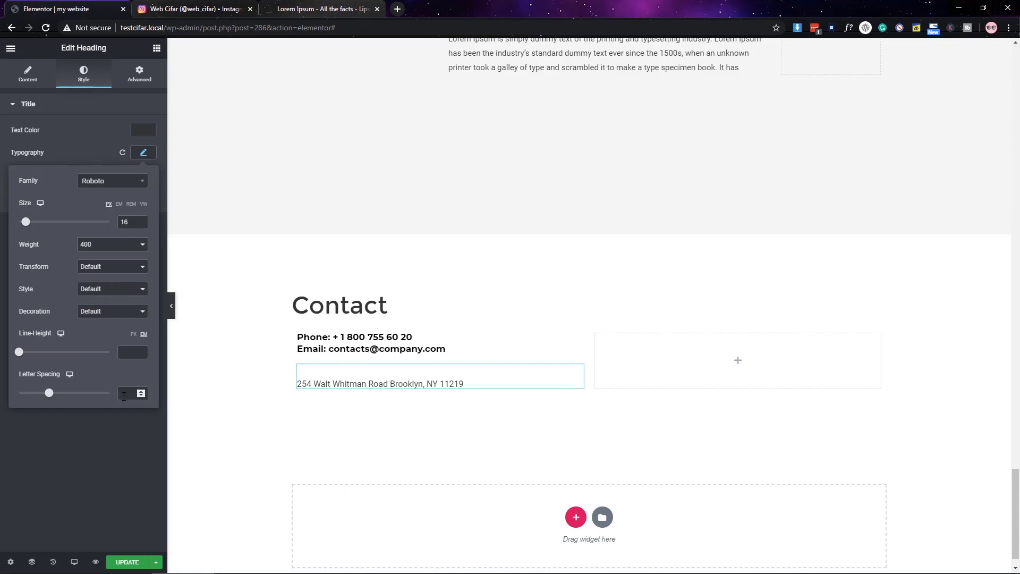
left_click(142, 395)
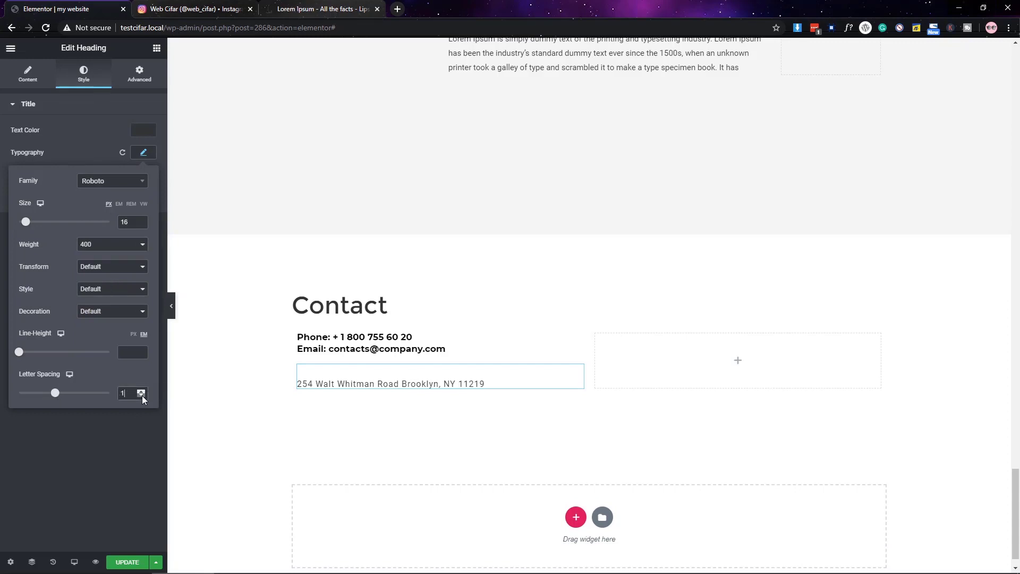
left_click(113, 270)
left_click(156, 50)
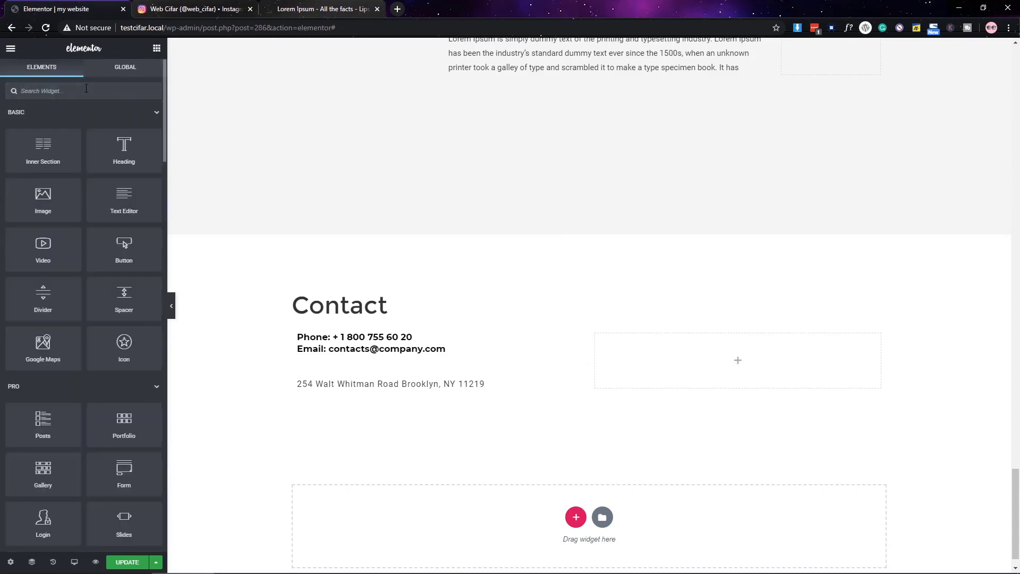
- Place a Social Icons widget under the address and add GitHub and LinkedIn icon items
type("social")
left_click_drag(137, 159, 334, 396)
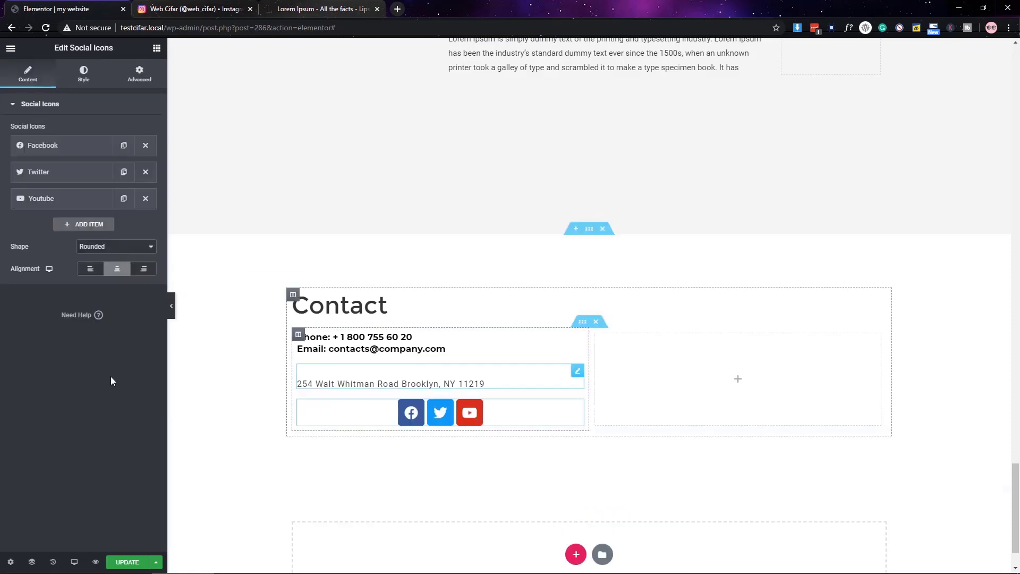
left_click(80, 226)
left_click(84, 284)
type("git")
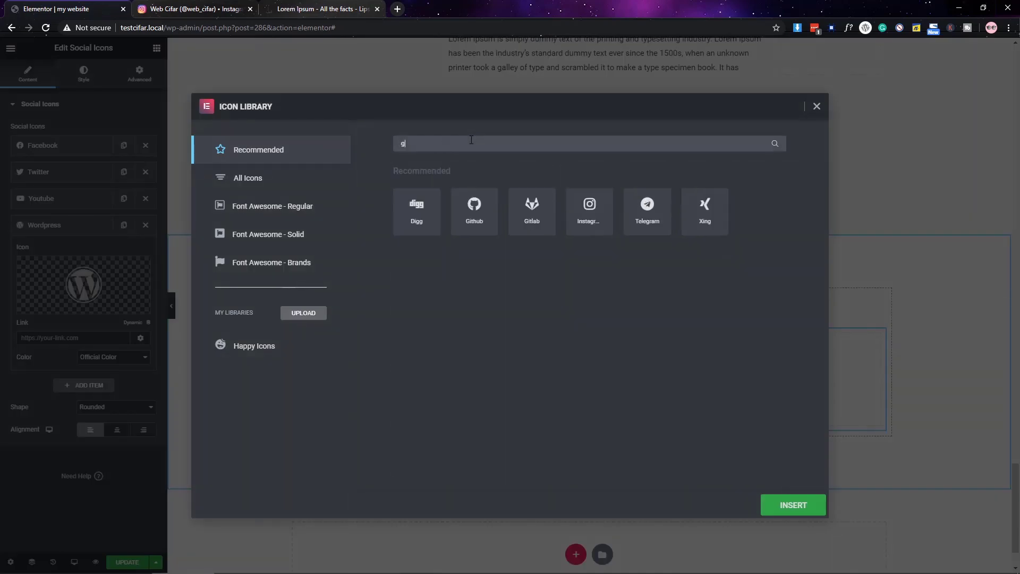
double_click(417, 210)
left_click(53, 224)
left_click(84, 250)
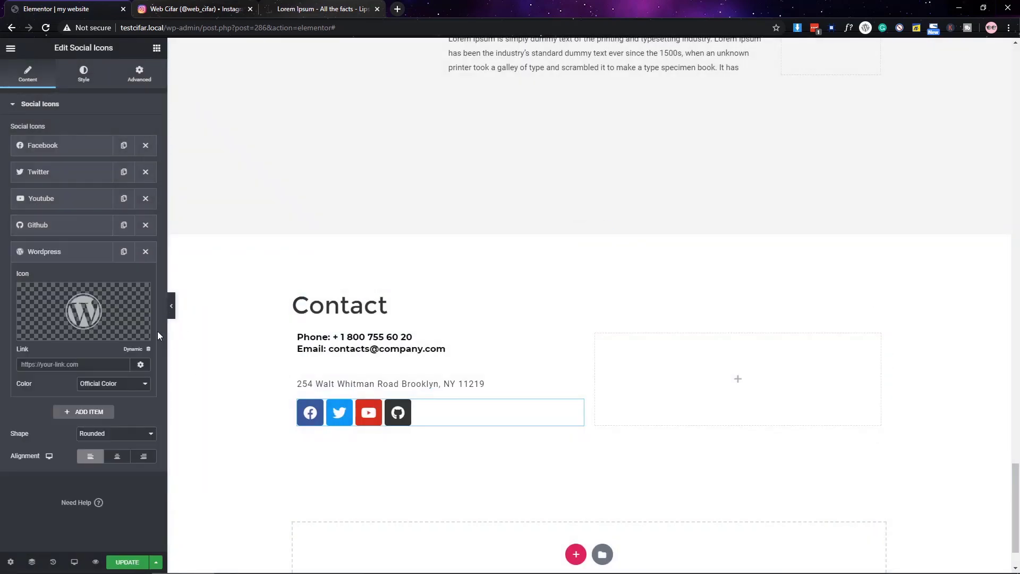
left_click(83, 311)
type("link")
left_click(410, 212)
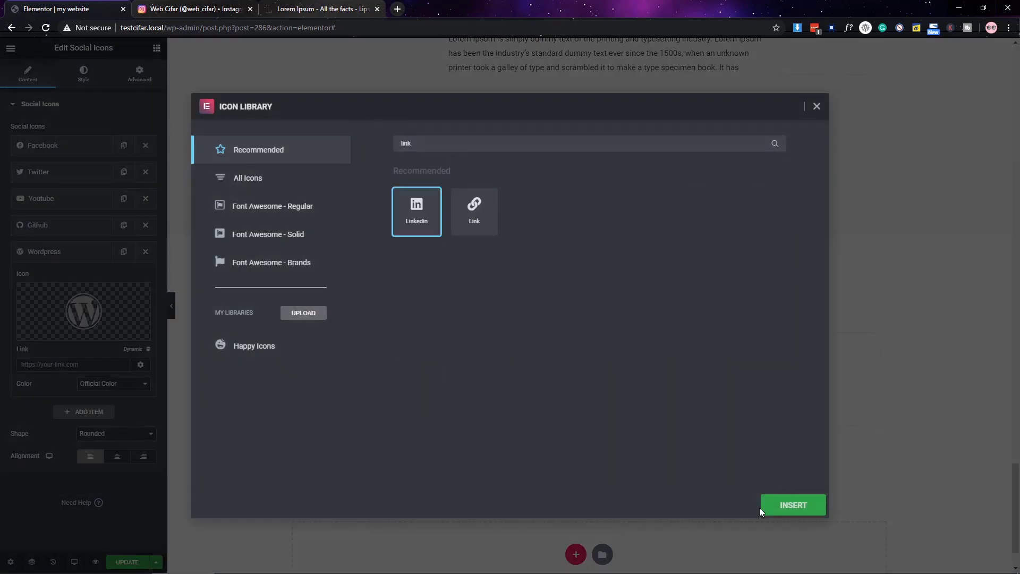
left_click(766, 511)
- Give the icons custom colours: transparent primary and semi-transparent #333333 grey secondary
left_click(83, 74)
left_click(114, 130)
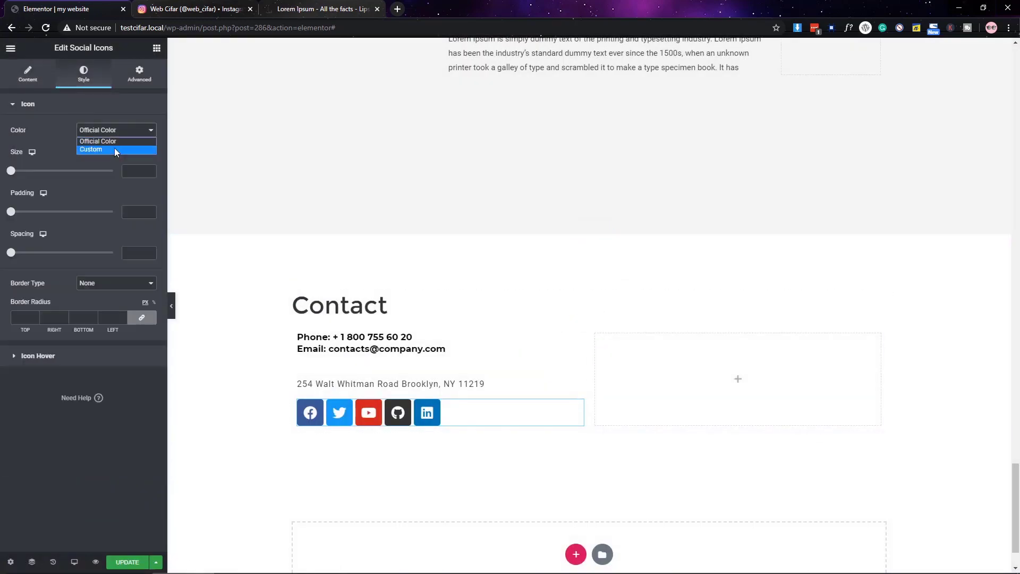
left_click(114, 148)
left_click(144, 152)
left_click_drag(148, 316, 28, 316)
left_click(143, 175)
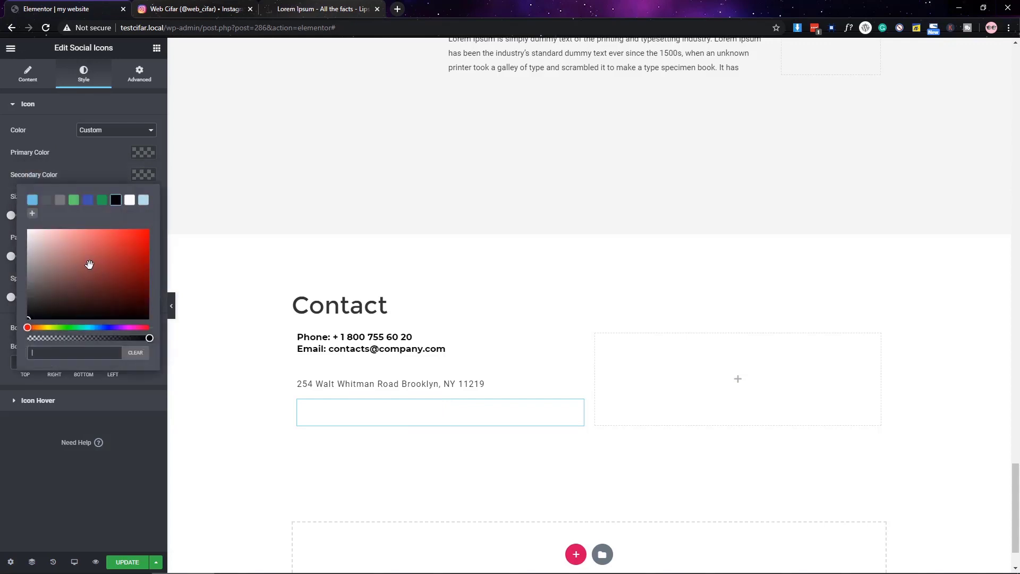
type("#333333")
left_click(104, 493)
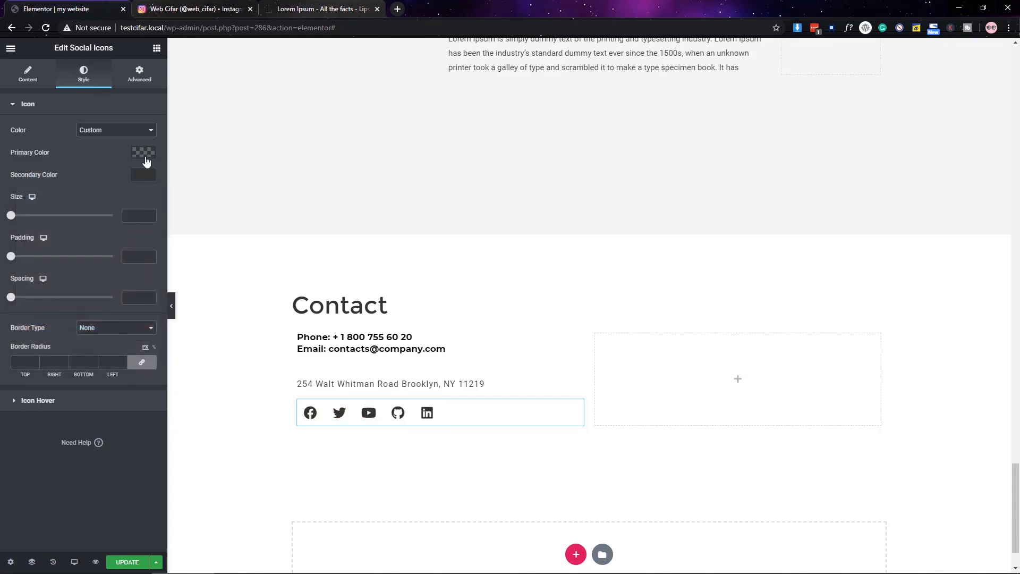
left_click(143, 175)
left_click_drag(62, 338, 78, 339)
key("Escape")
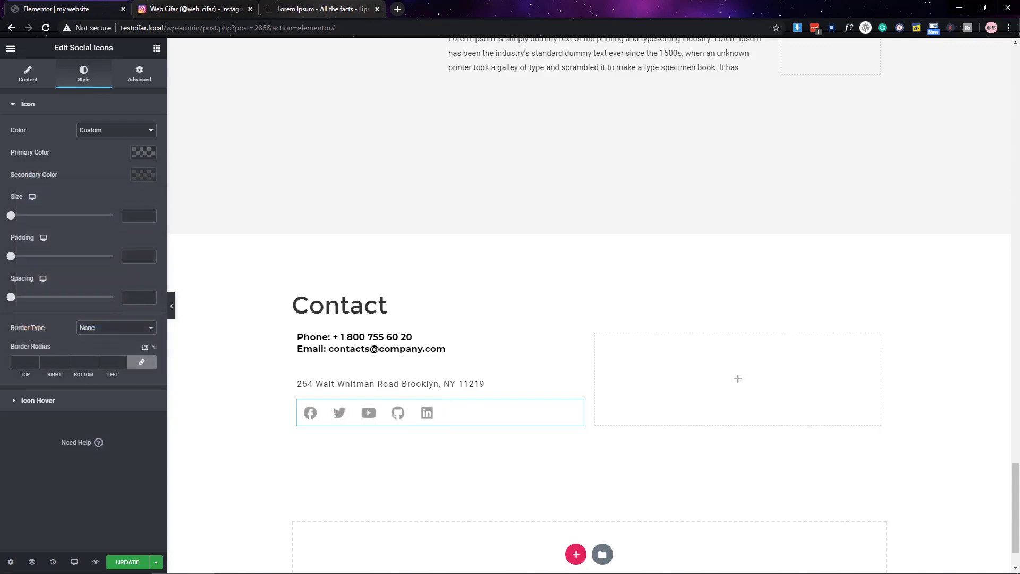
- Set the icon size to 16 and make the icons turn black on hover
left_click(135, 215)
type("16")
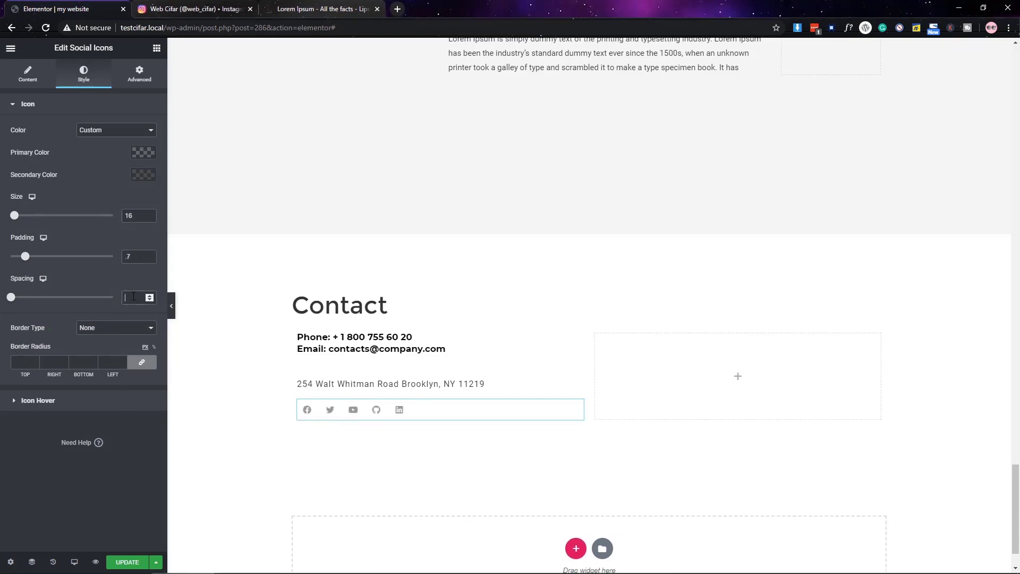
left_click(46, 402)
left_click(143, 156)
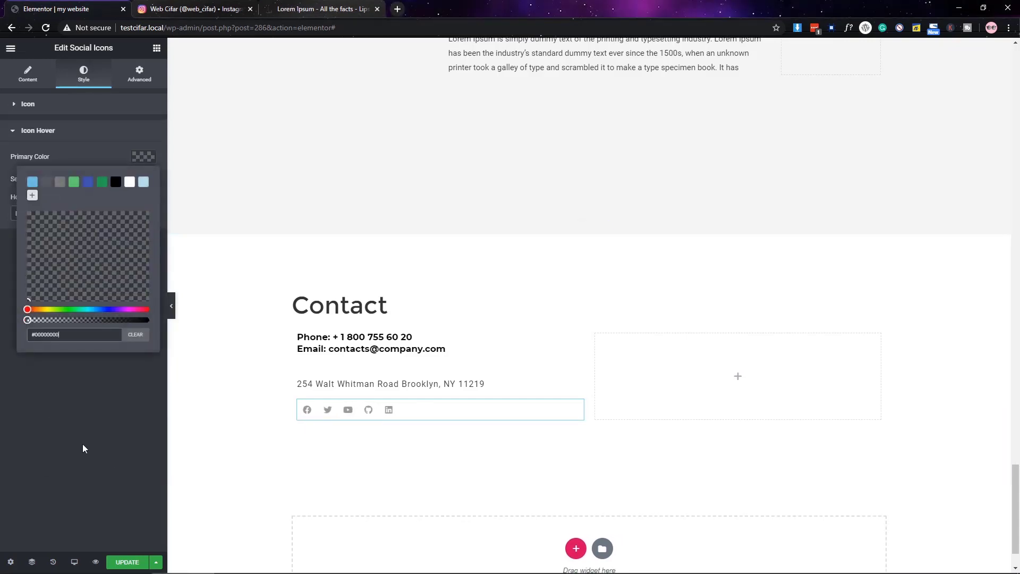
left_click(82, 448)
left_click(143, 178)
left_click(116, 204)
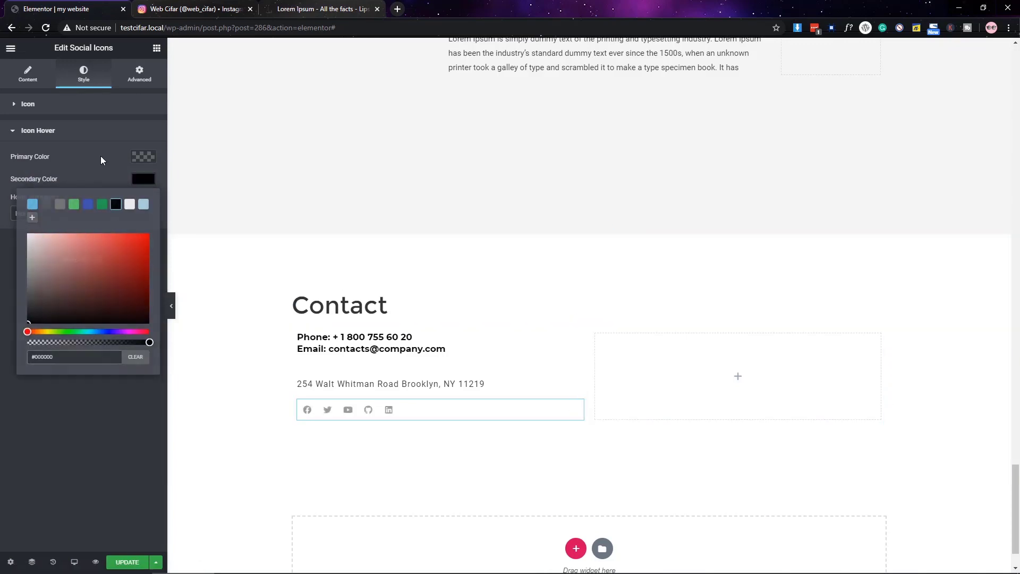
left_click(27, 104)
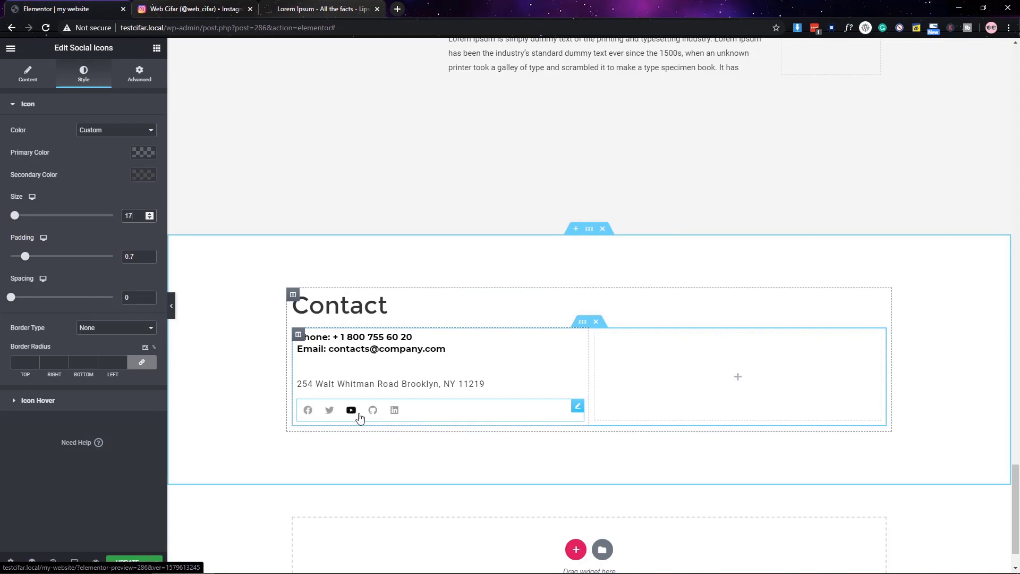
- Drop a Form into the empty right column, hide its labels, and left-align the button at 40% width
left_click(157, 47)
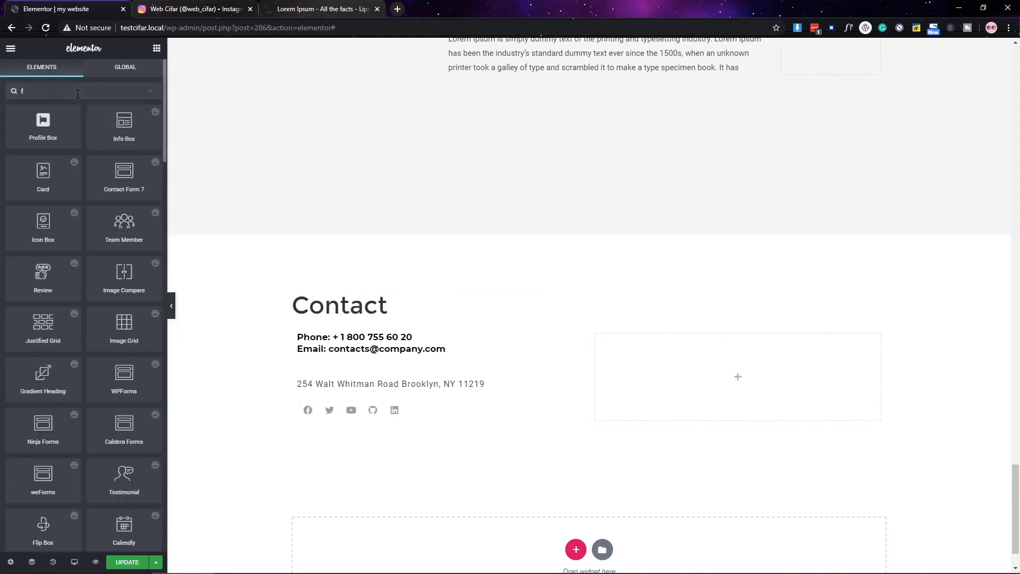
left_click_drag(793, 365, 793, 367)
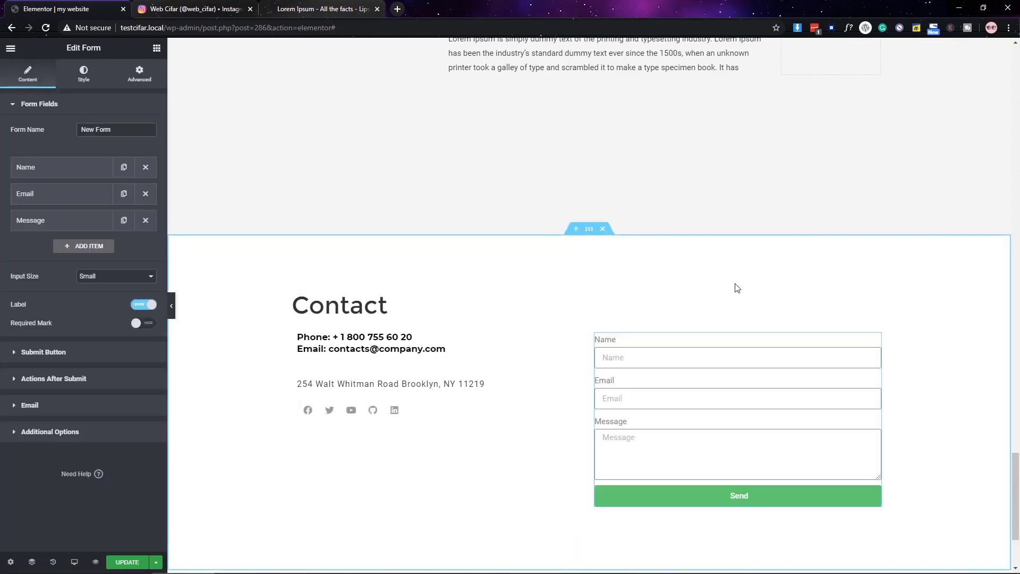
scroll(736, 287, "down", 3)
left_click(143, 305)
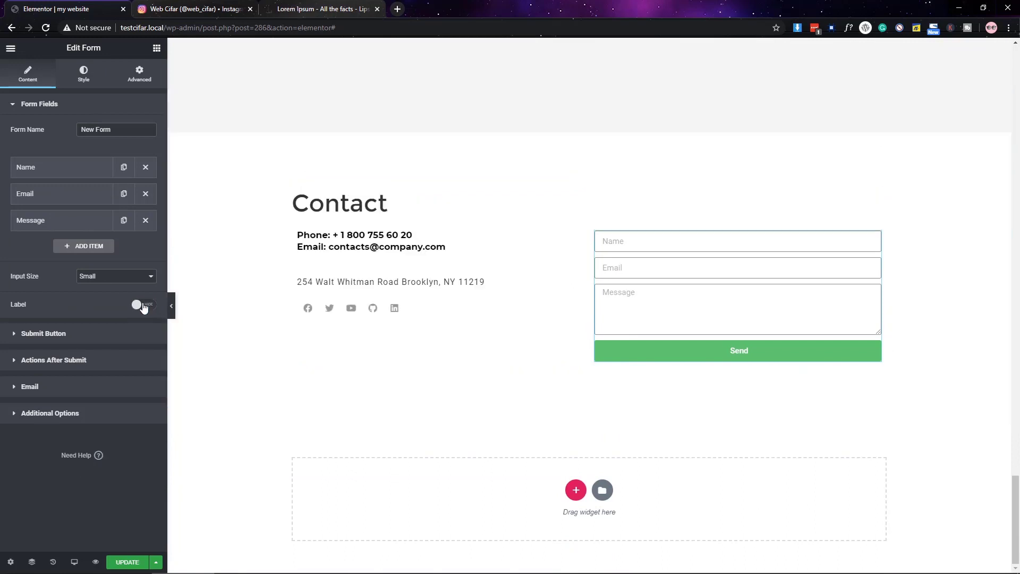
left_click(58, 334)
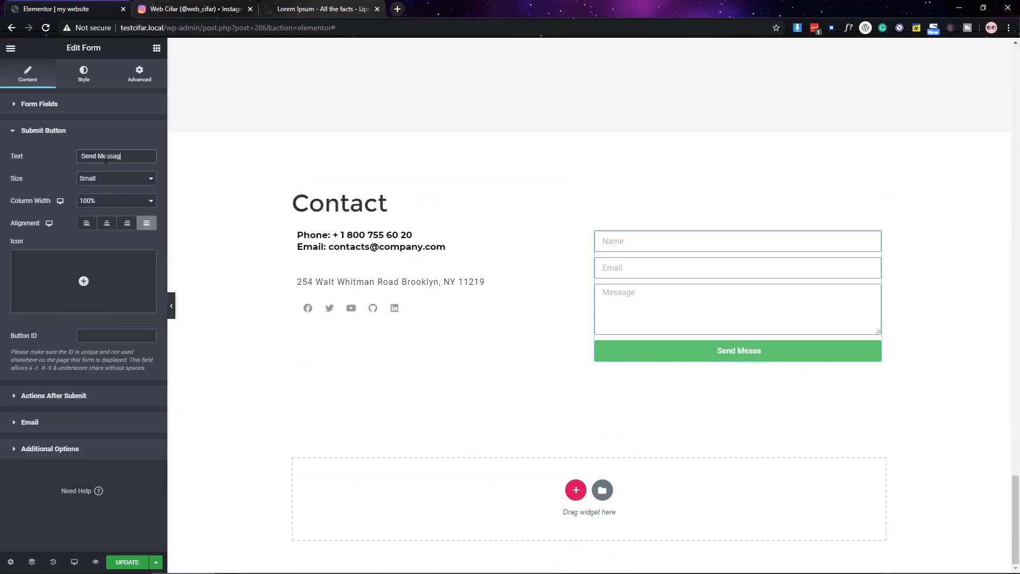
left_click(86, 222)
left_click(116, 200)
left_click(105, 263)
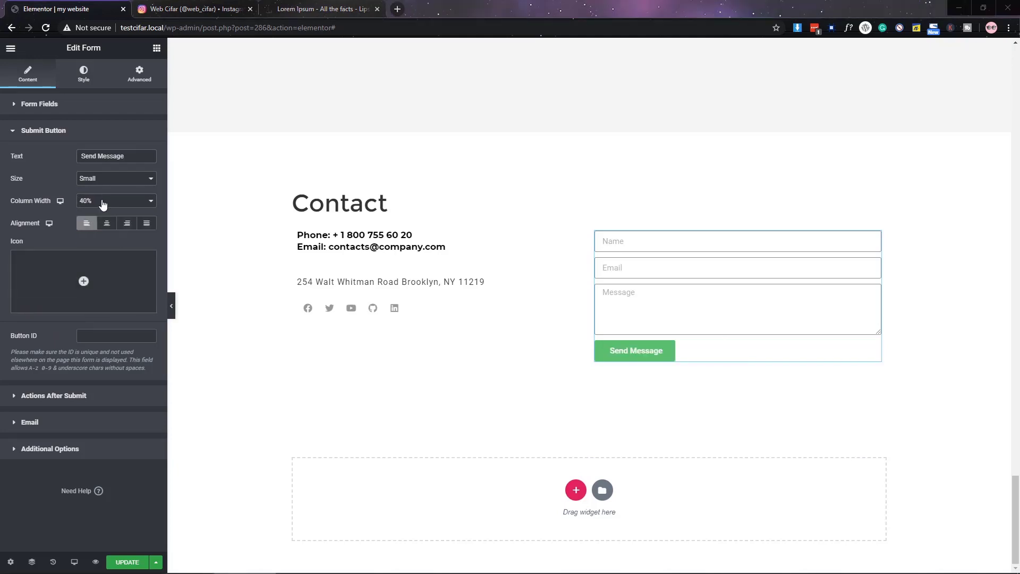
- Give the form fields a black 2 px bottom-only border and unlink the border radius
left_click(82, 74)
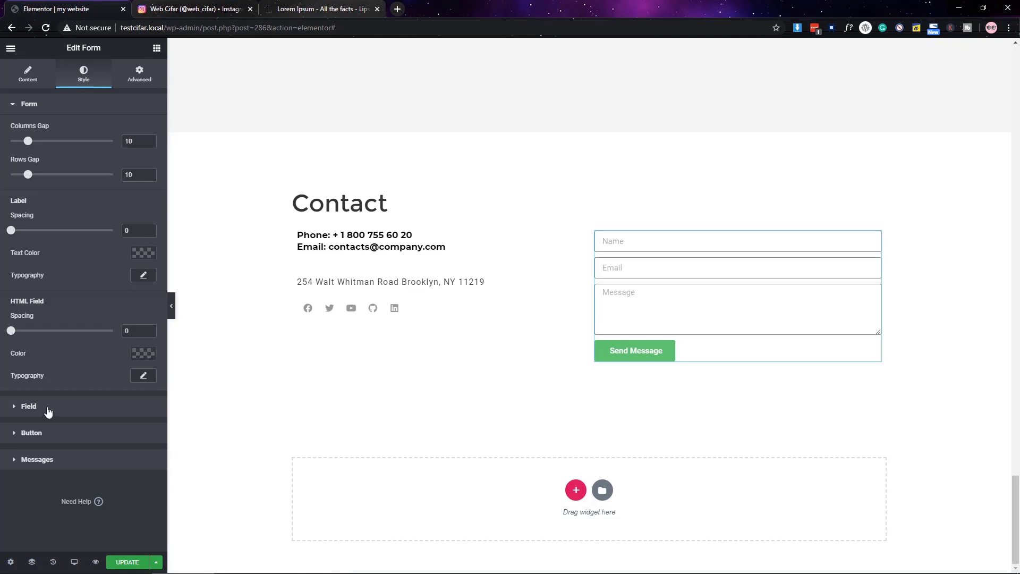
left_click(48, 409)
left_click(123, 271)
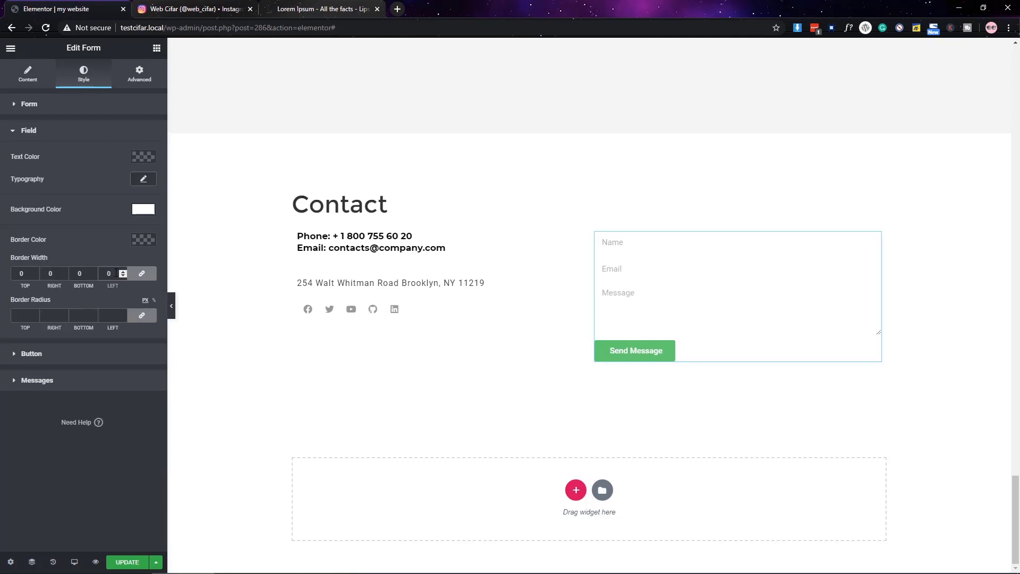
left_click(141, 274)
double_click(80, 274)
type("2")
left_click(143, 239)
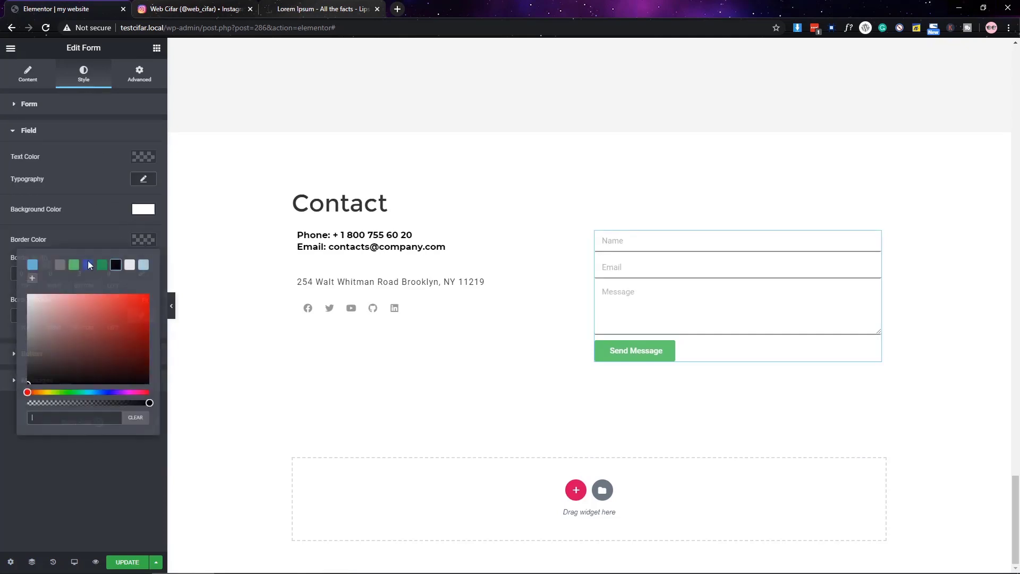
left_click(32, 381)
left_click(35, 441)
left_click(141, 315)
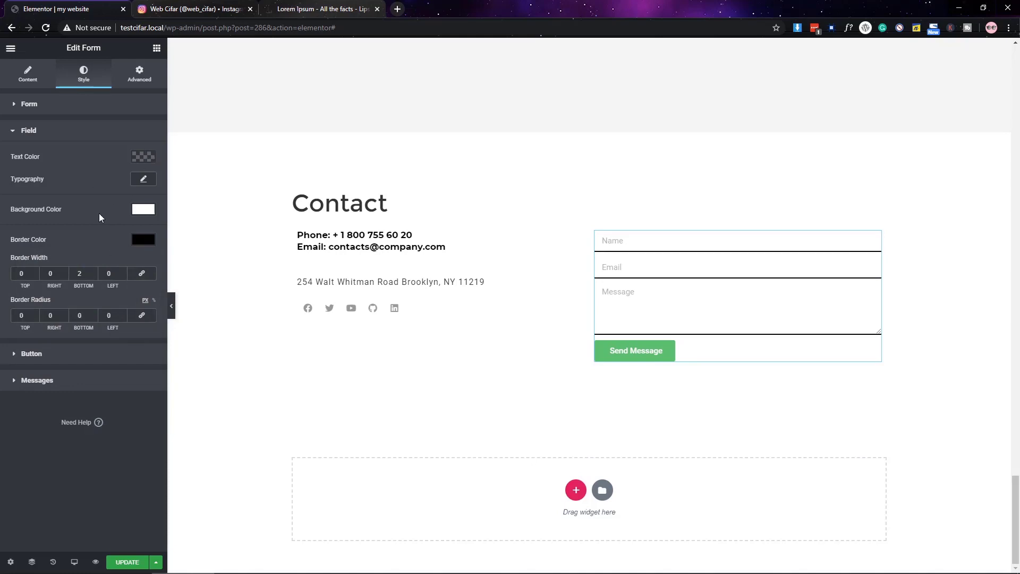
- Make the field text black and the field background fully transparent
left_click(136, 165)
left_click(116, 182)
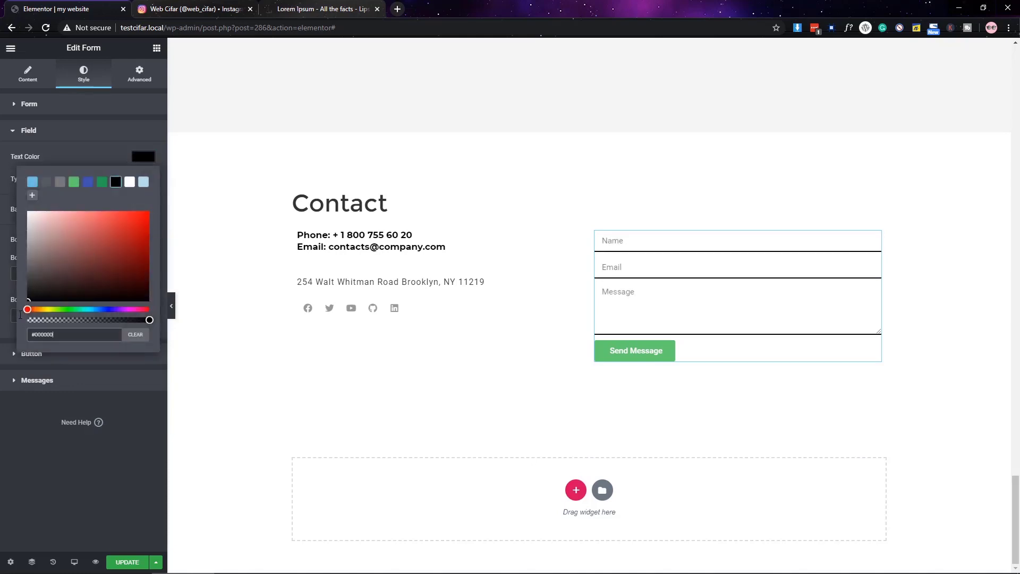
left_click(77, 424)
left_click(143, 209)
left_click_drag(80, 370, 27, 370)
left_click(55, 143)
- Clear the submit button's background colour to transparent
left_click(51, 134)
left_click(52, 158)
left_click(142, 206)
left_click(37, 439)
left_click(143, 228)
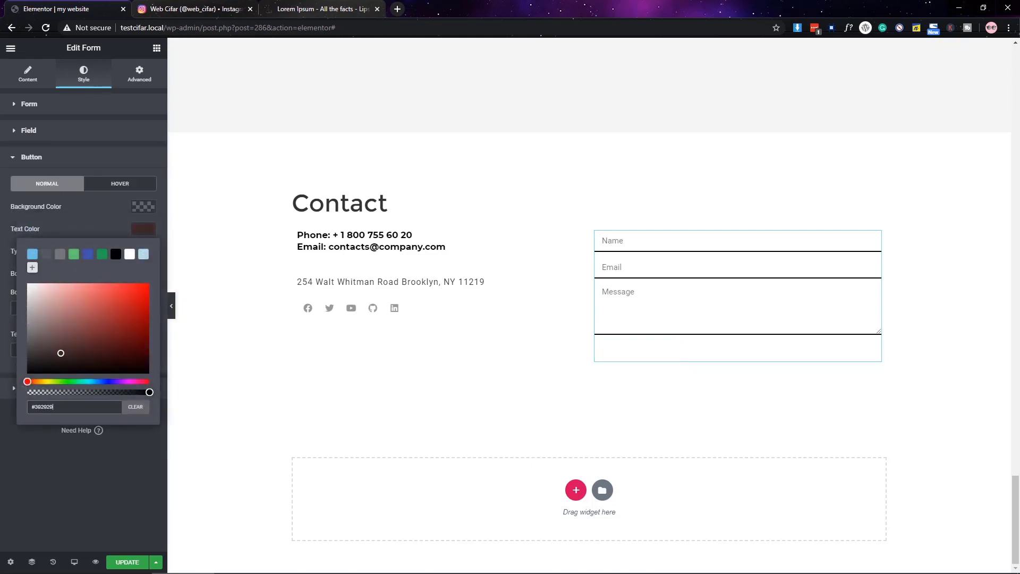
- Style the button text as uppercase Montserrat, size 17, weight 300
left_click(143, 229)
left_click(143, 251)
left_click(113, 279)
left_click(106, 324)
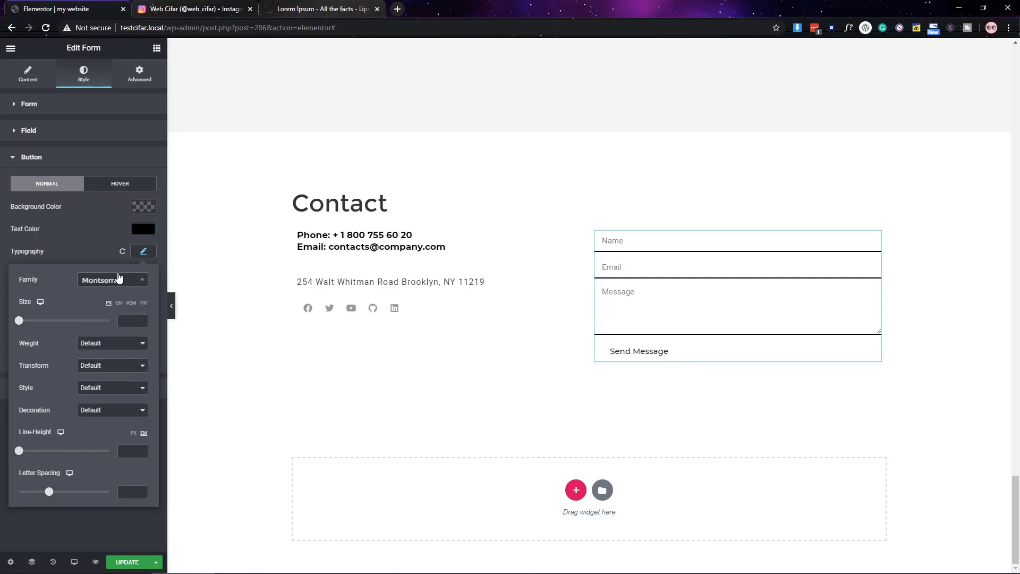
left_click(105, 366)
left_click(96, 385)
left_click_drag(19, 320, 26, 320)
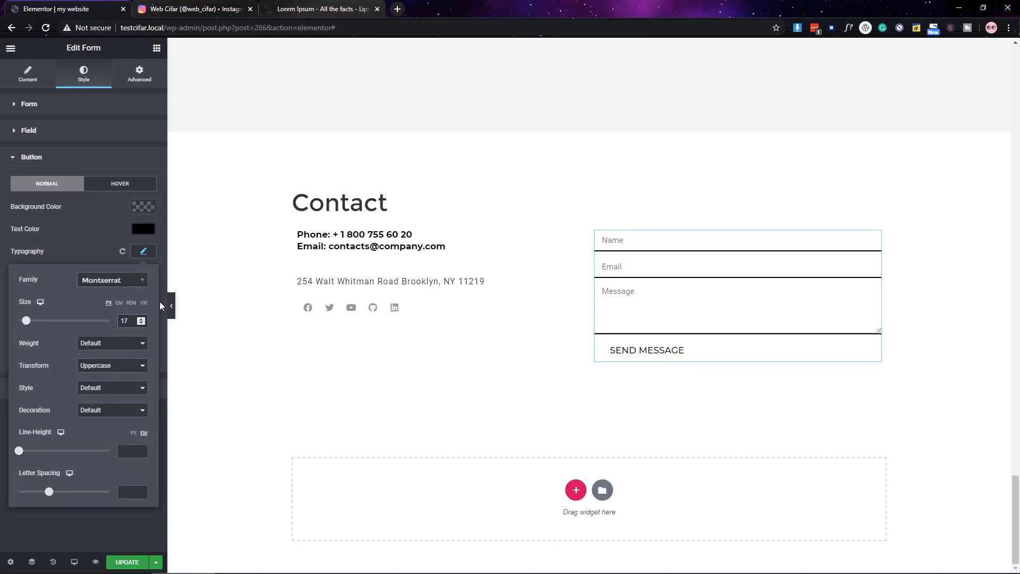
left_click(112, 343)
left_click(112, 371)
left_click(84, 247)
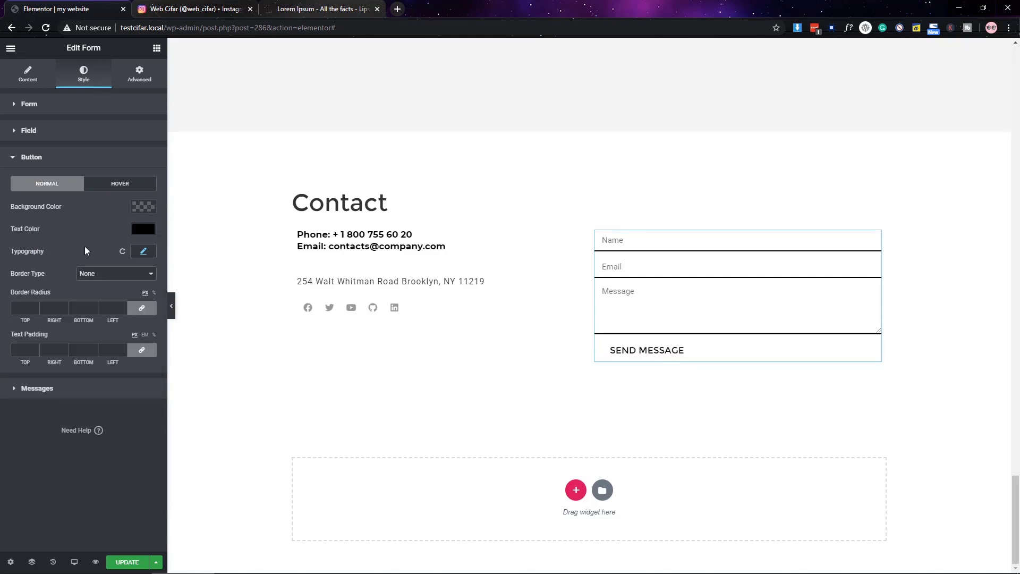
- Make the button turn black with white text on hover
left_click(70, 383)
left_click(53, 157)
left_click(120, 183)
left_click(144, 206)
left_click(115, 230)
left_click(130, 248)
left_click(143, 229)
left_click(129, 254)
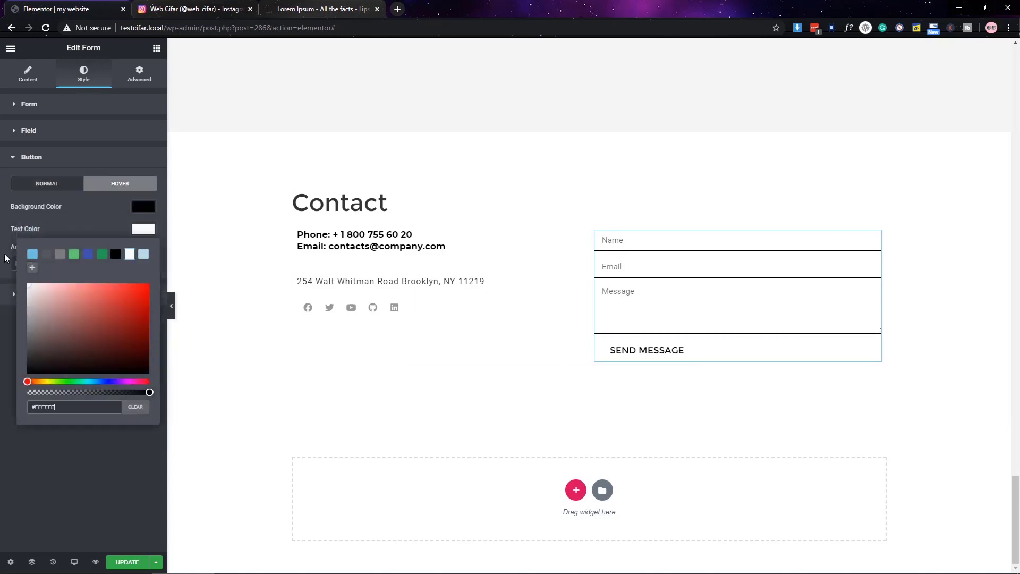
- Give the button a solid border and preview the page
left_click(47, 184)
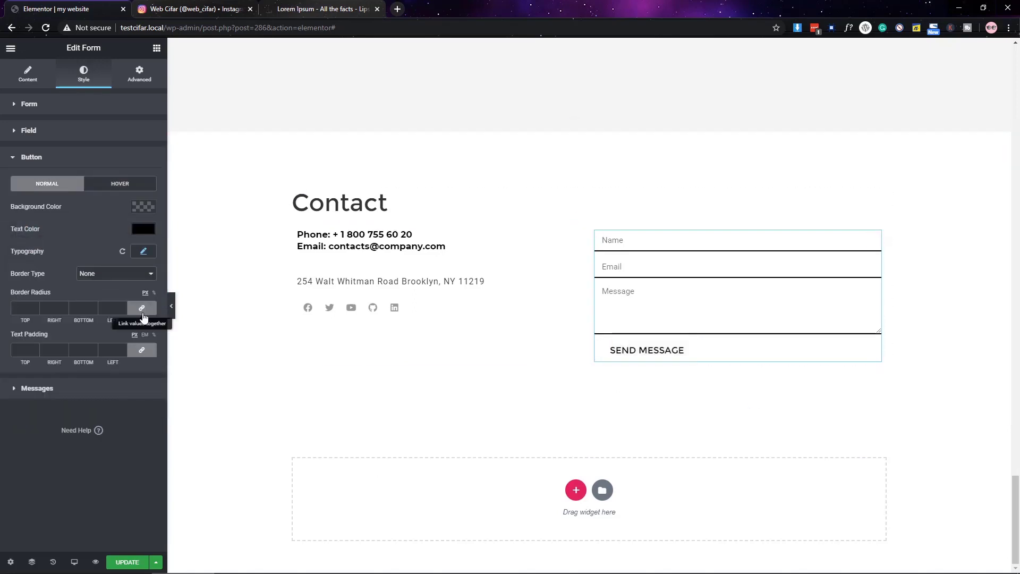
left_click(107, 273)
left_click(97, 290)
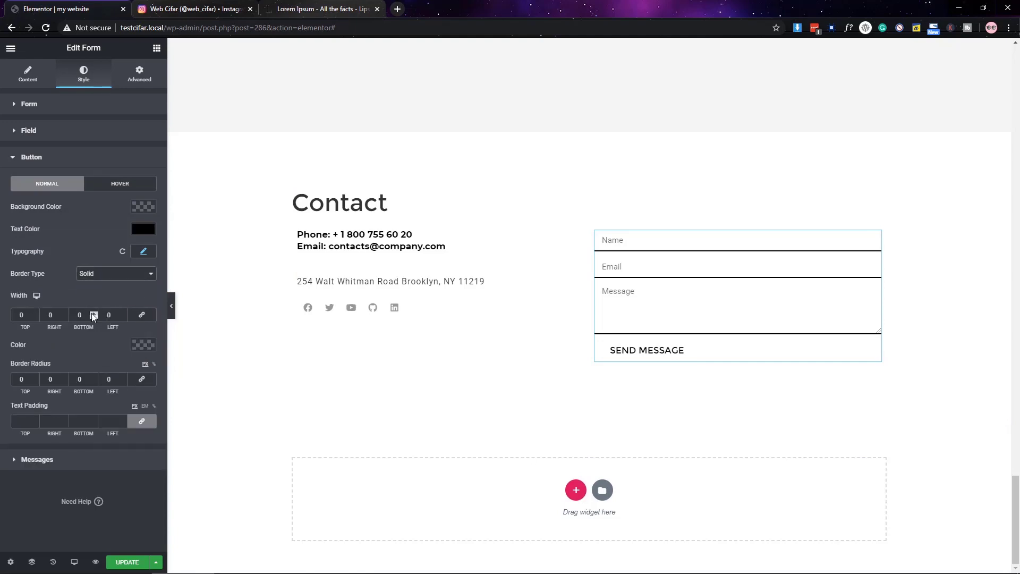
left_click(171, 306)
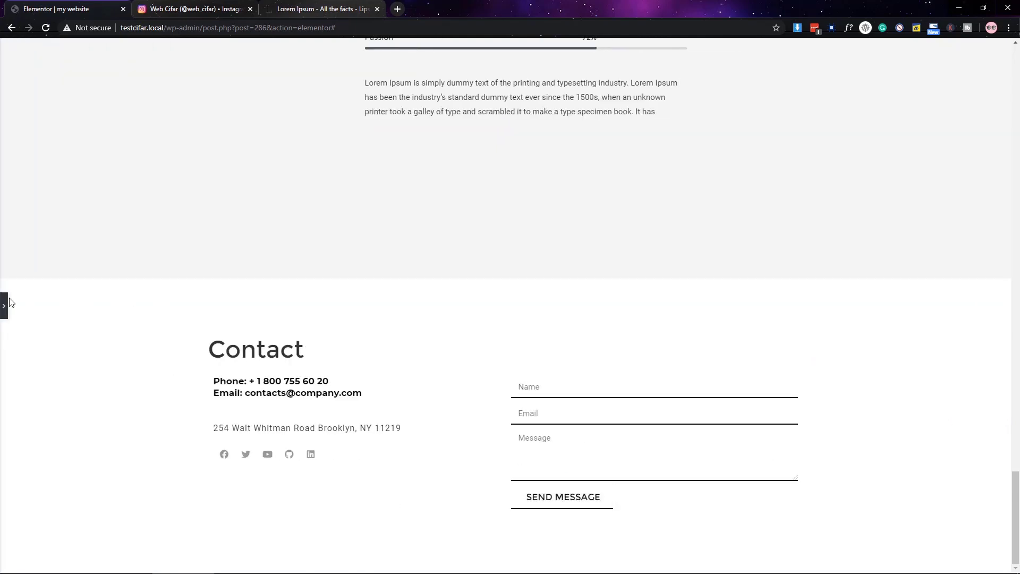
left_click(4, 305)
- Set the form field font to Montserrat
left_click(58, 132)
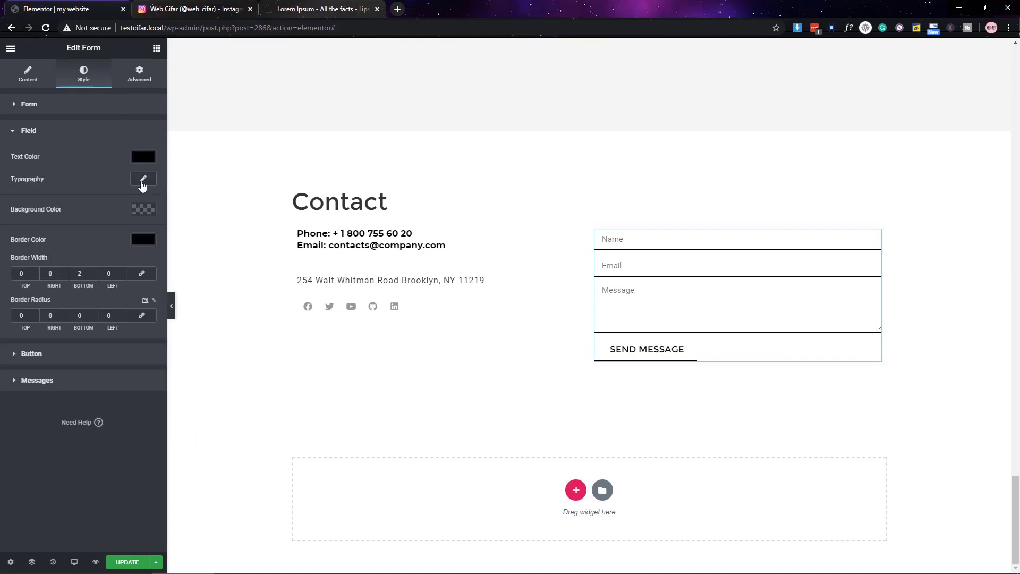
left_click(143, 183)
left_click(113, 207)
type("montse")
key("Return")
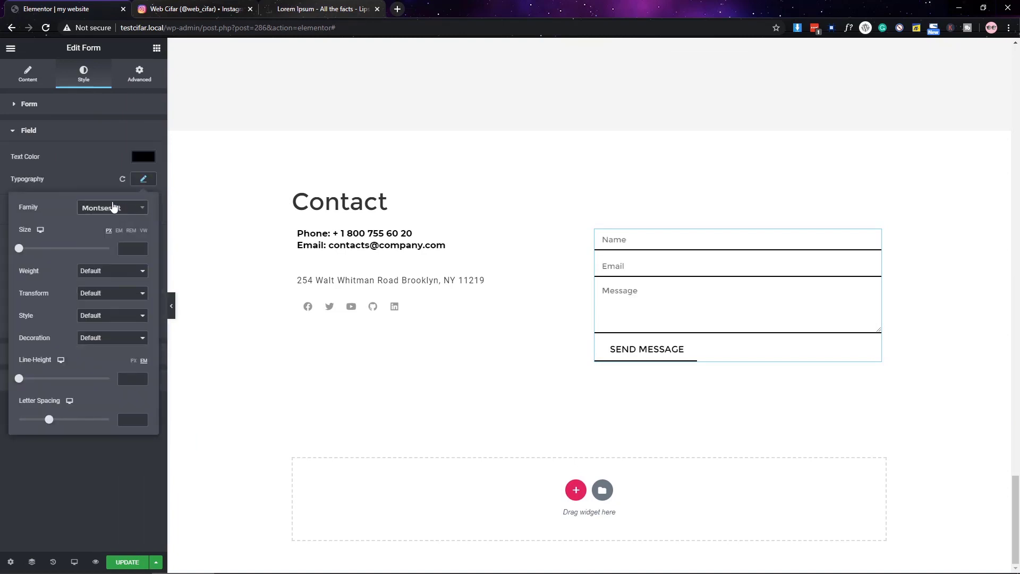
left_click(143, 178)
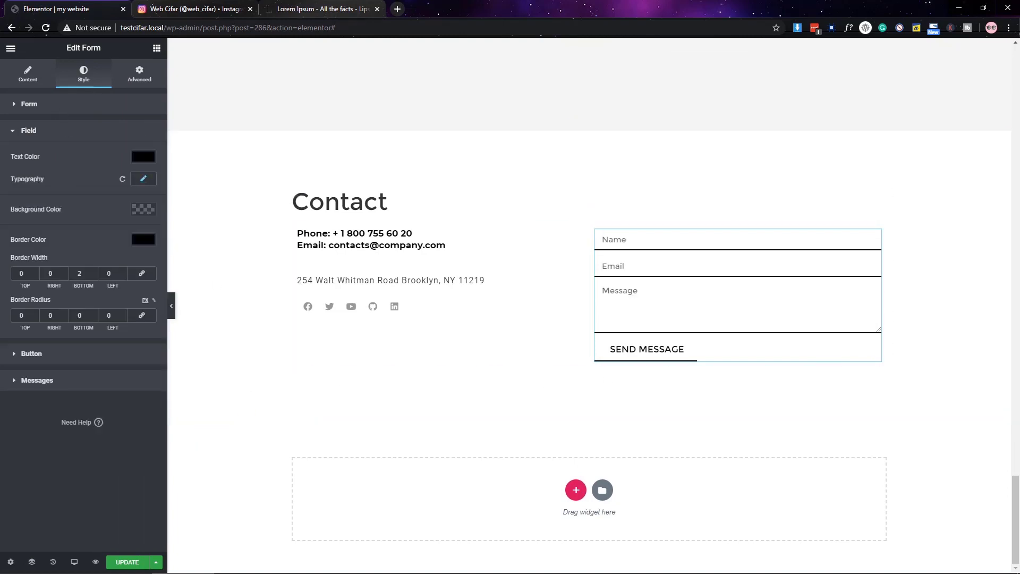
- Select the inner section holding the contact details and form and set unlinked top padding to 30
left_click(68, 108)
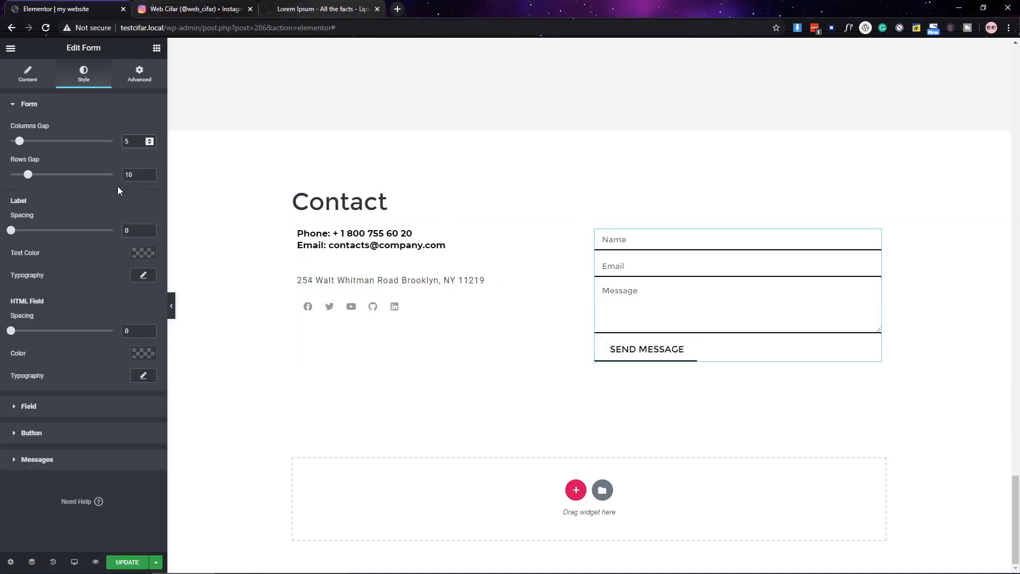
left_click(312, 335)
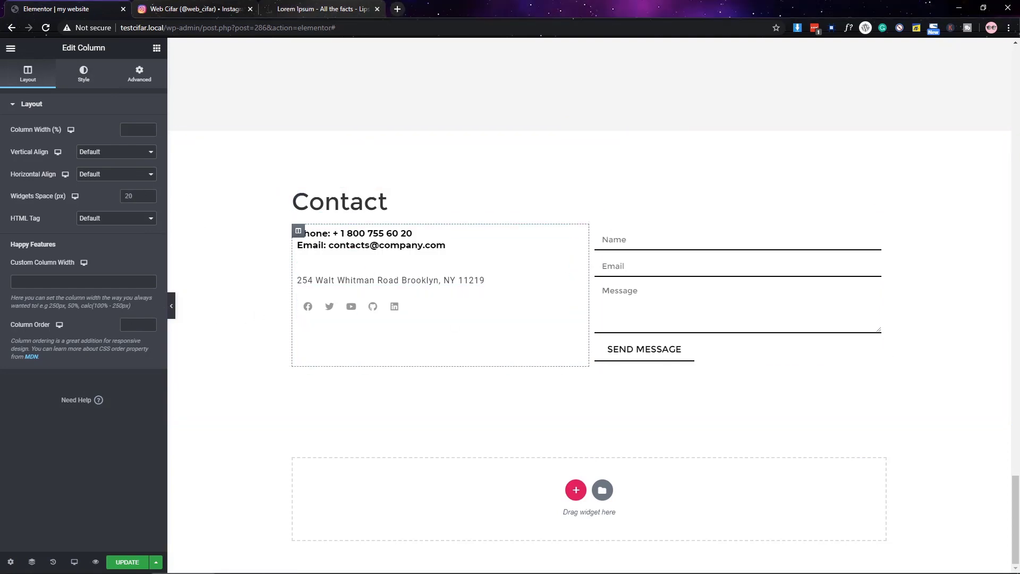
left_click(582, 218)
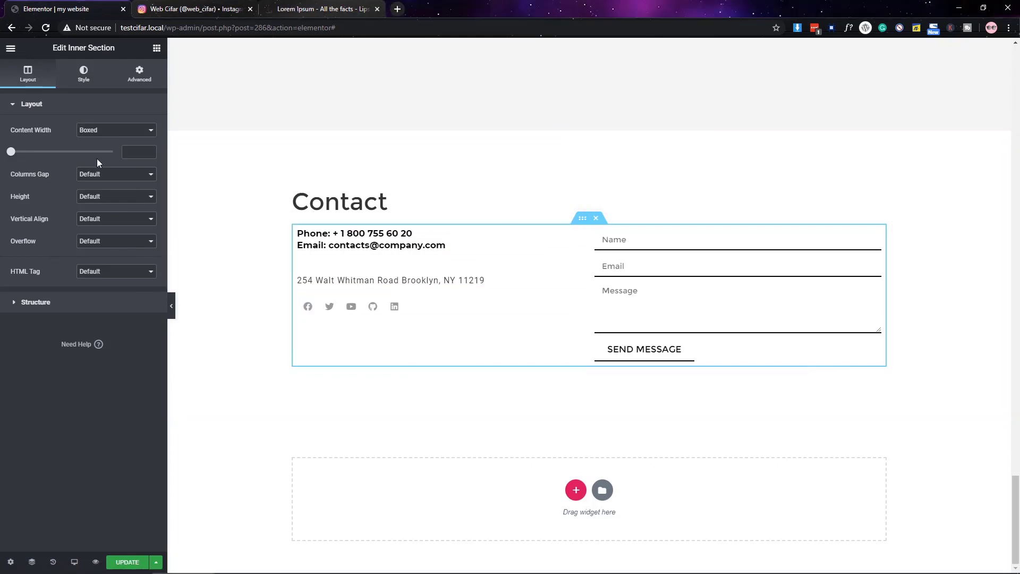
left_click(140, 73)
left_click(142, 198)
double_click(19, 194)
type("30")
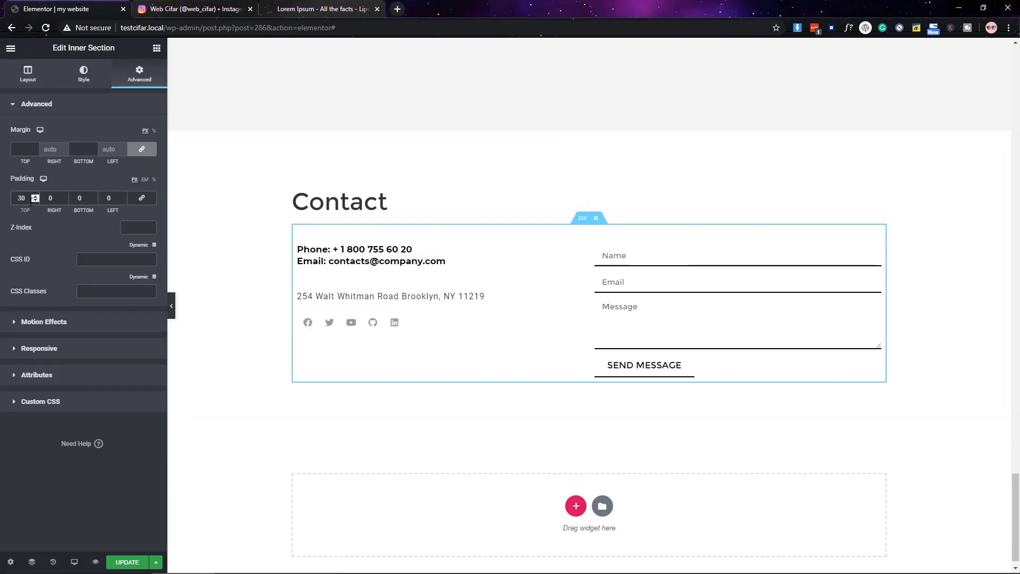
- Preview the page full width, try the Message field, then restore the editor
left_click(171, 306)
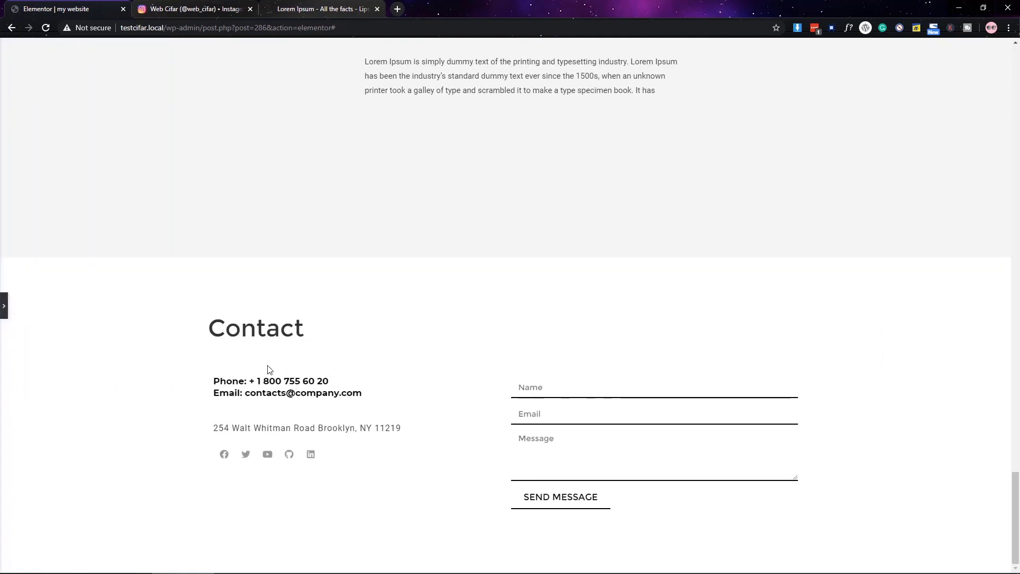
left_click(560, 452)
left_click(4, 306)
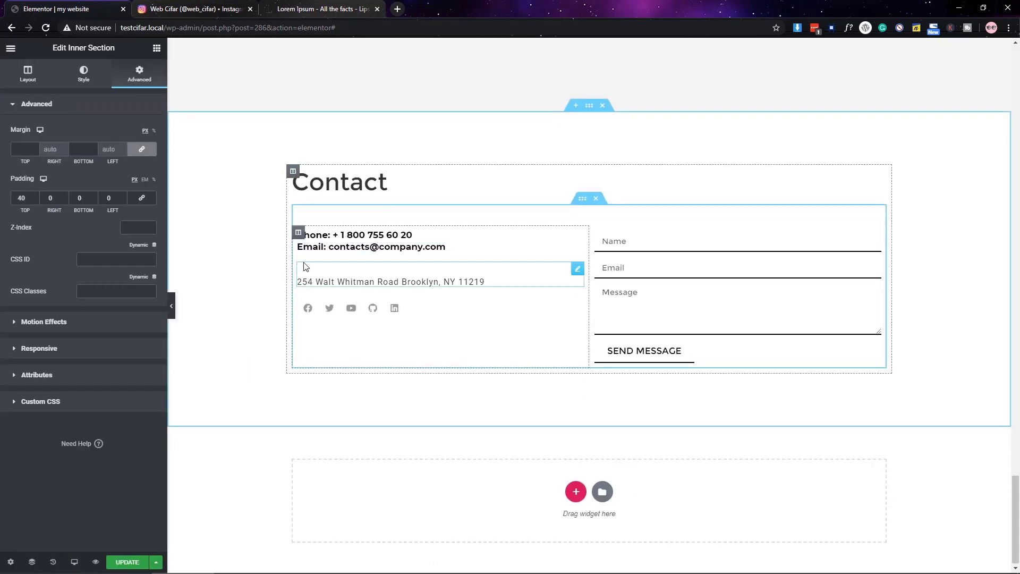
- Add a new single-column section at the bottom with 100 px top padding
left_click(576, 490)
left_click(452, 518)
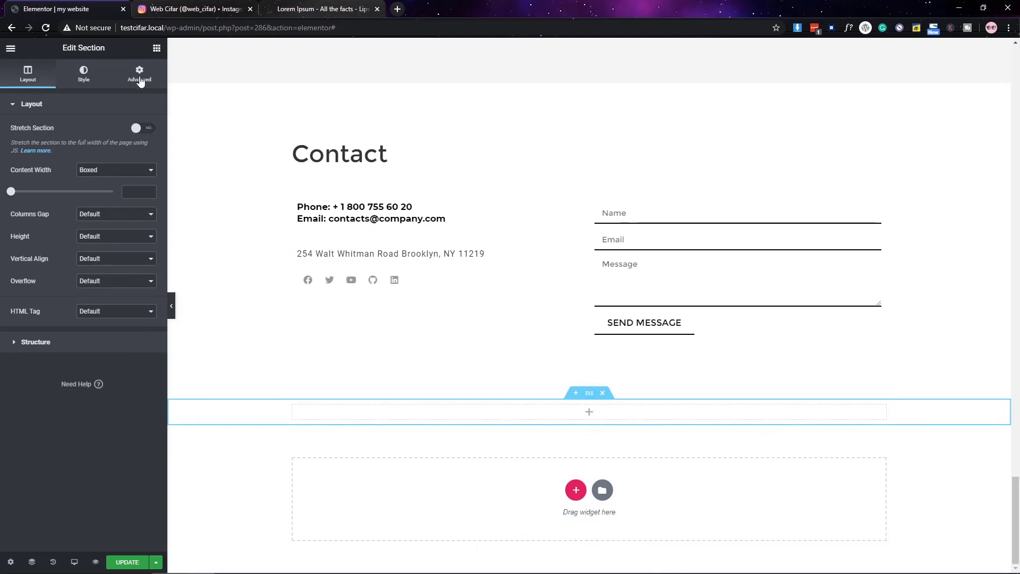
left_click(139, 74)
left_click(13, 201)
type("100")
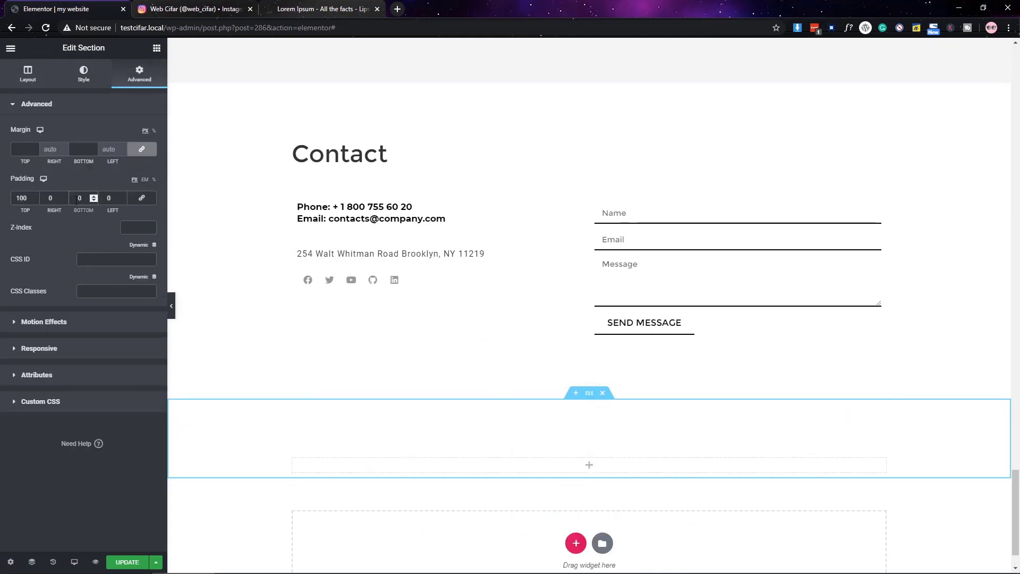
scroll(380, 341, "down", 2)
- Add a Heading widget to the new section and title it 'Atay in touch'
left_click(157, 48)
left_click_drag(124, 151, 538, 364)
triple_click(94, 152)
type("A")
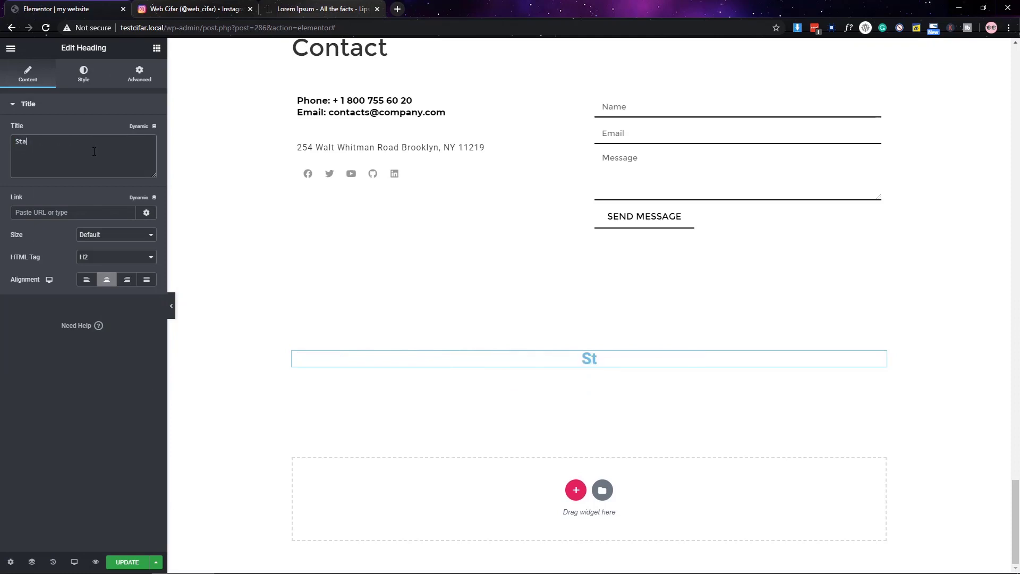
type("tay in touch")
- Set the heading text colour to #334433
left_click(83, 74)
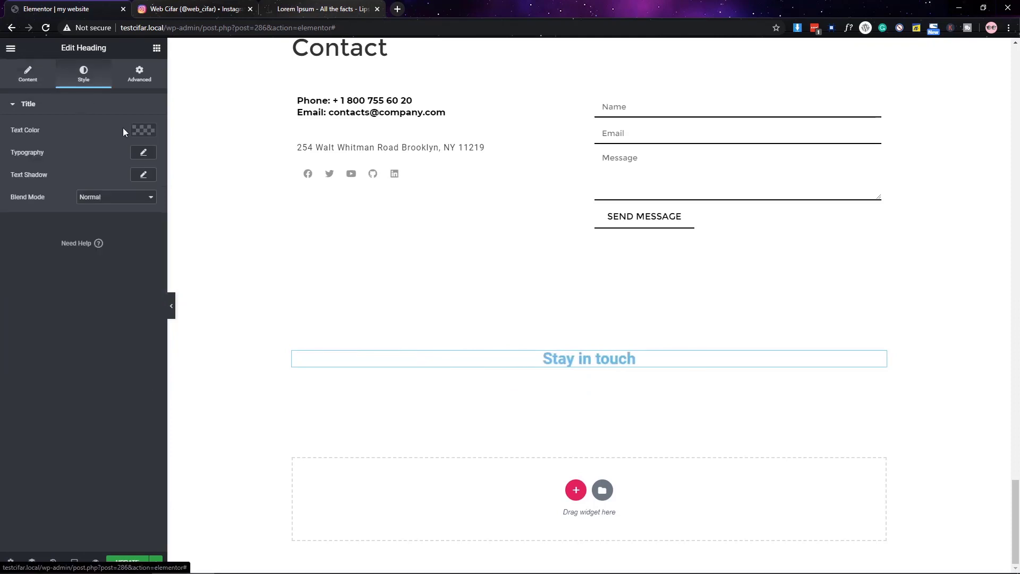
left_click(143, 130)
left_click(85, 308)
type("#334433")
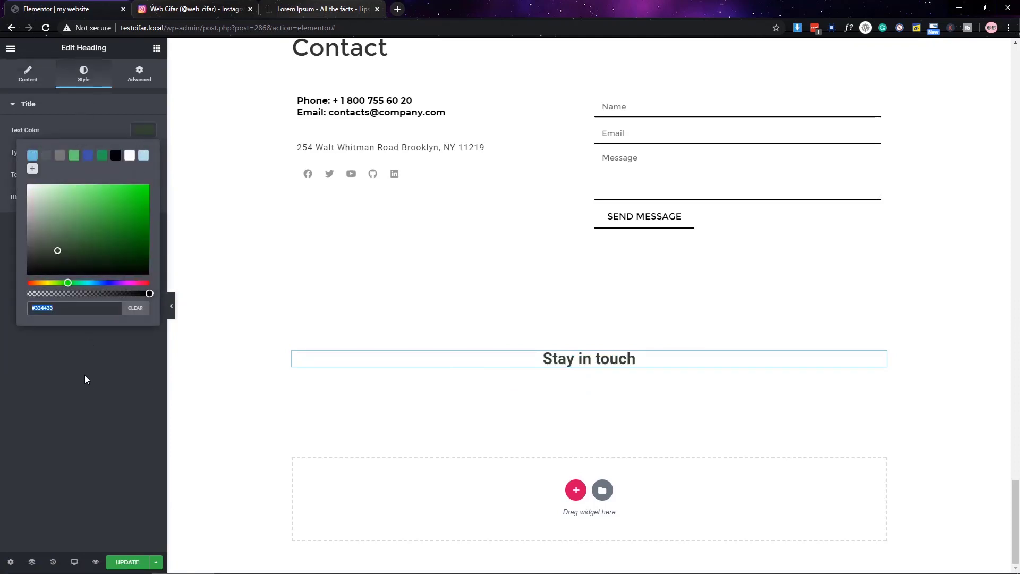
- Set the heading to Montserrat, size 35, weight 400, and add a Text Editor block beneath
left_click(85, 379)
left_click(143, 152)
left_click(112, 181)
type("montserrat")
key("Return")
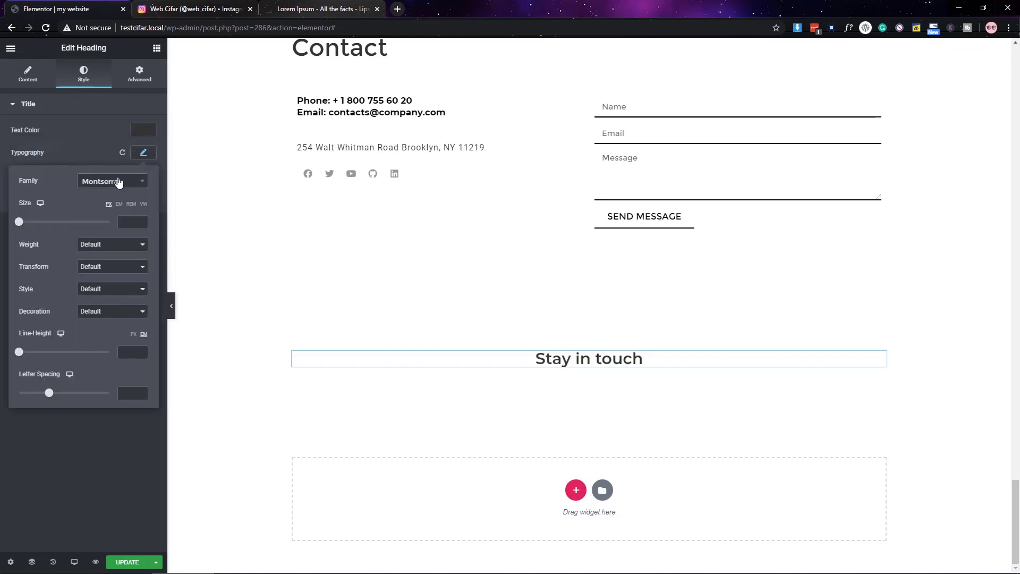
left_click(133, 222)
type("35")
left_click(104, 244)
left_click(101, 284)
left_click(90, 336)
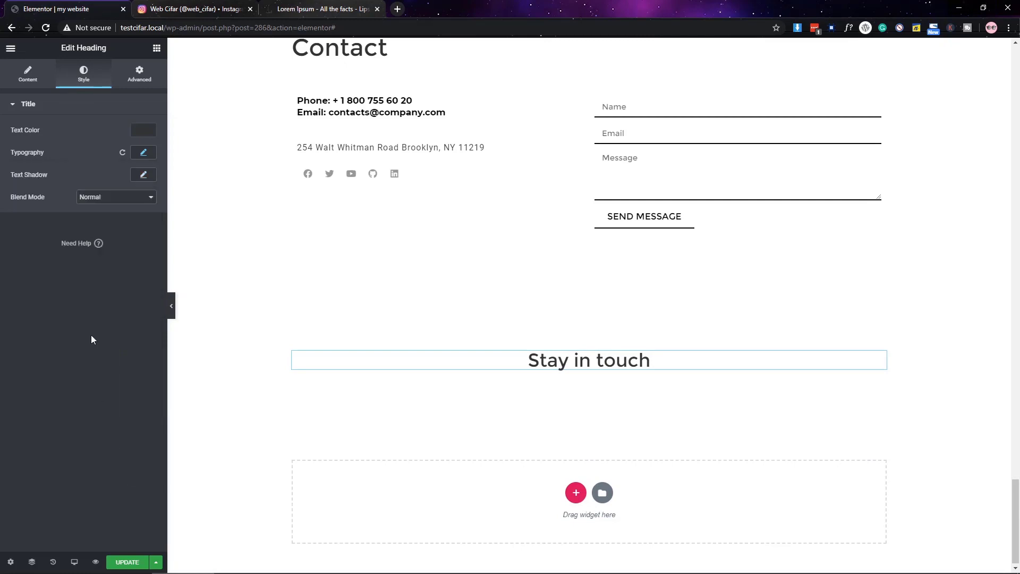
left_click(156, 48)
left_click_drag(123, 200, 532, 382)
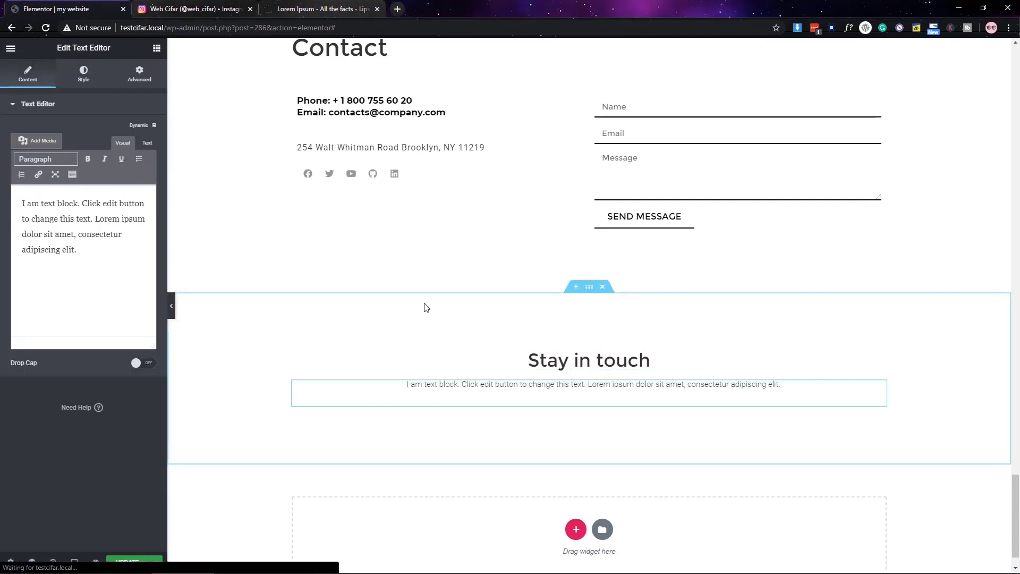
- Insert a <br> in the text block's HTML before 'sit amet' and check its typography
left_click(147, 143)
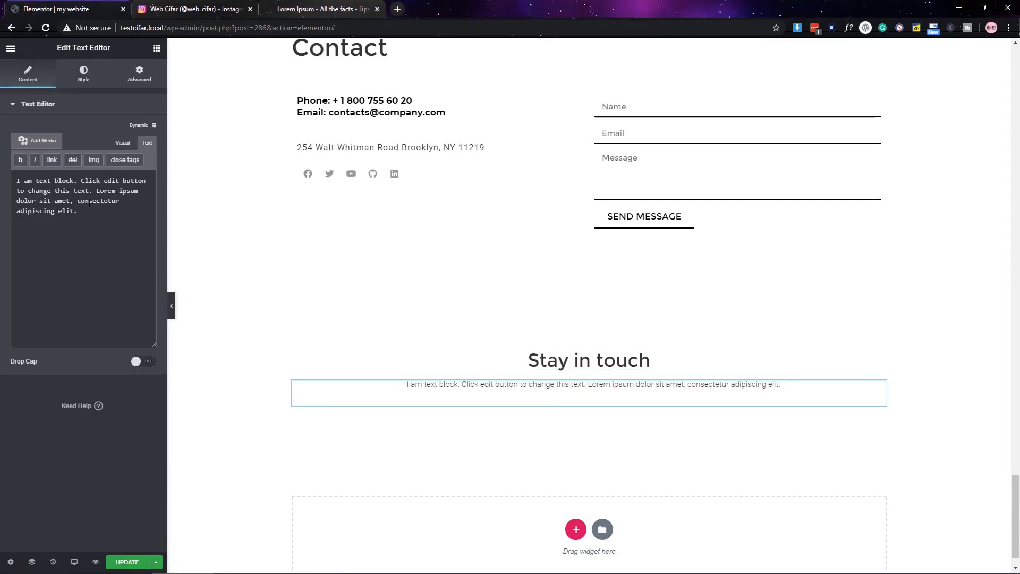
type("<br>")
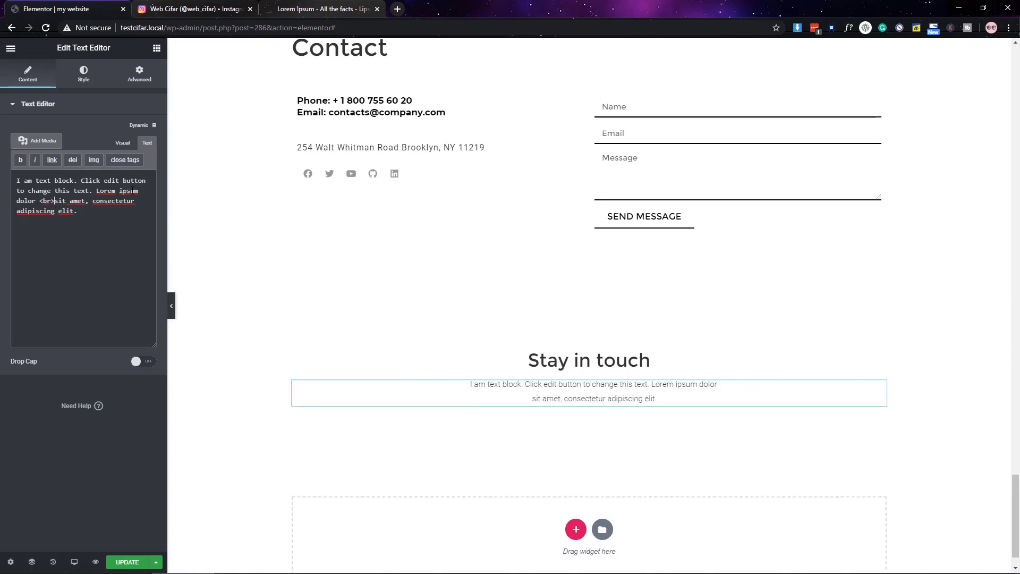
scroll(579, 451, "down", 1)
left_click(83, 74)
left_click(143, 174)
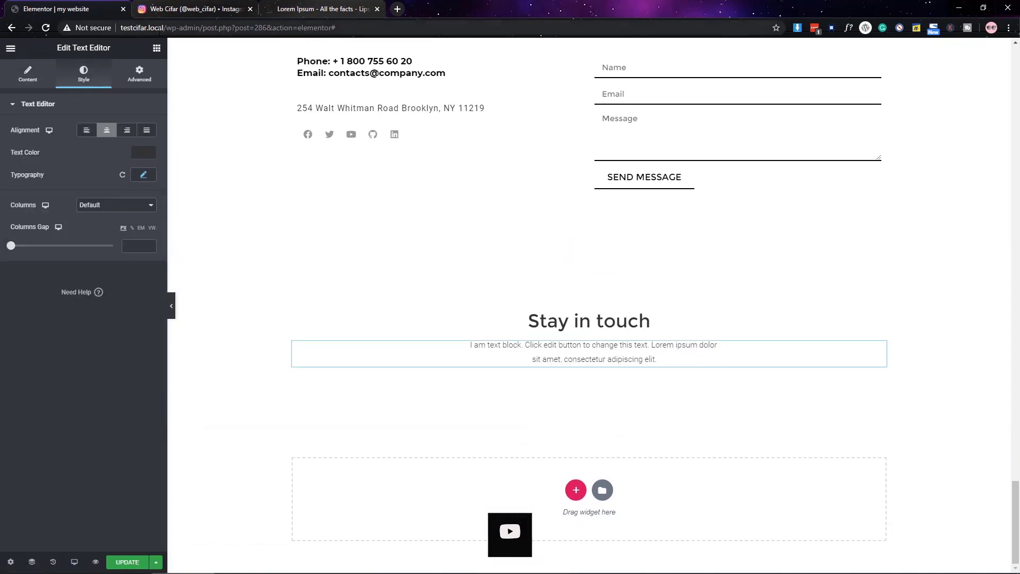
- Search the widget list for a form widget
left_click(157, 48)
left_click(54, 93)
type("h")
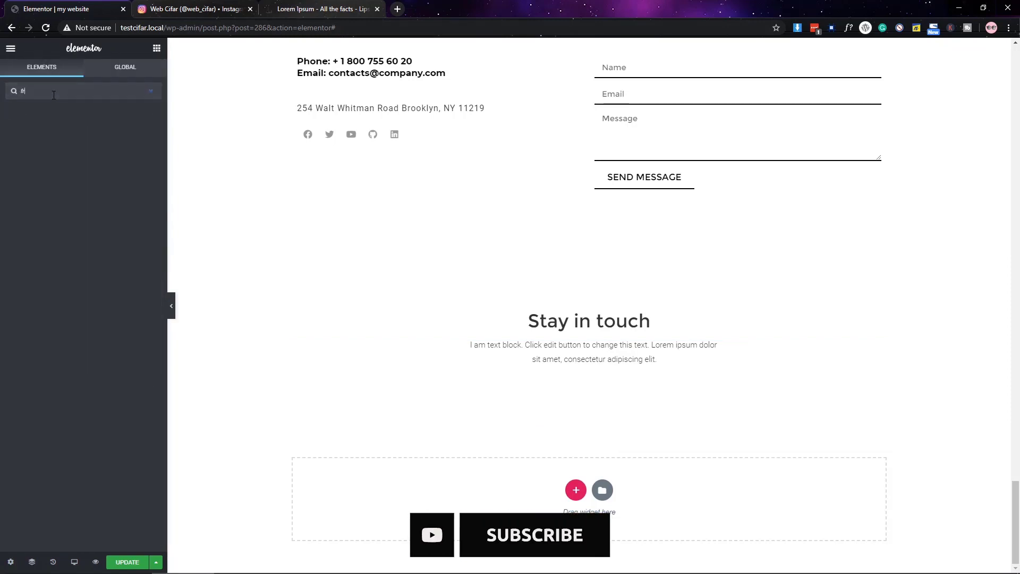
type("orm")
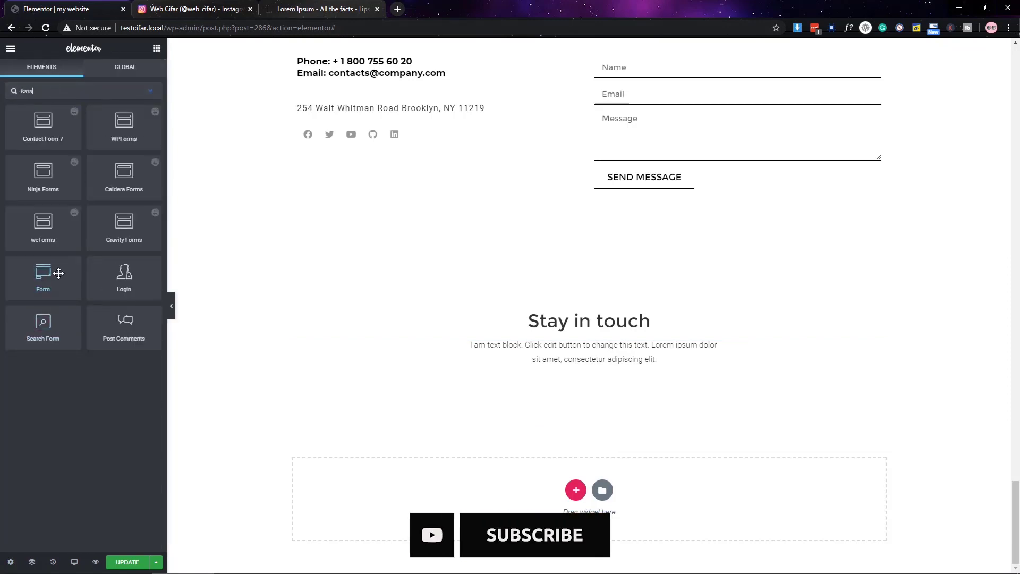
- Drop a Form widget under 'Stay in touch', keeping one field: type Email, label 'Email', width 75%
left_click_drag(59, 273, 548, 357)
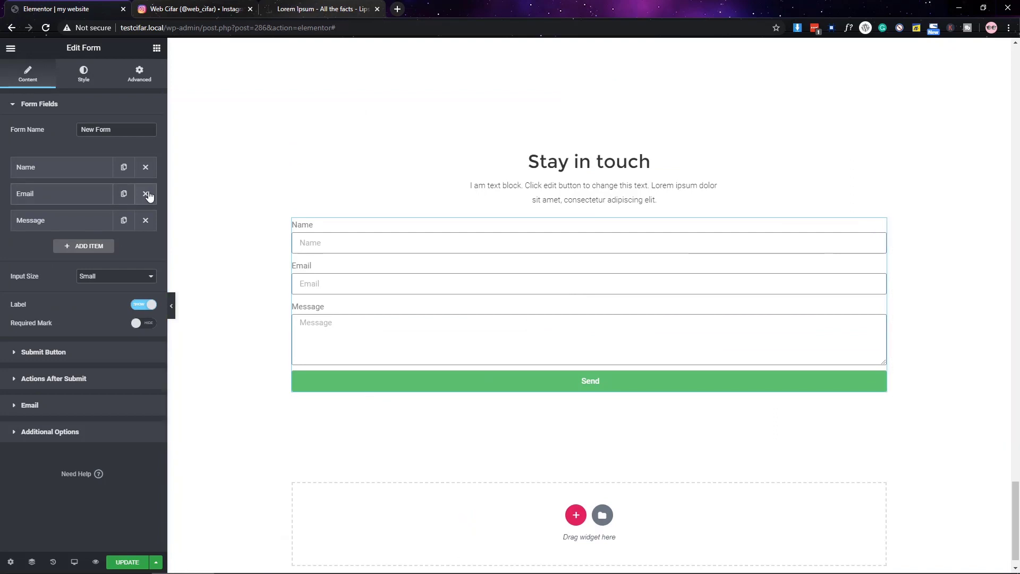
left_click(145, 194)
left_click(145, 167)
left_click(80, 167)
left_click(117, 214)
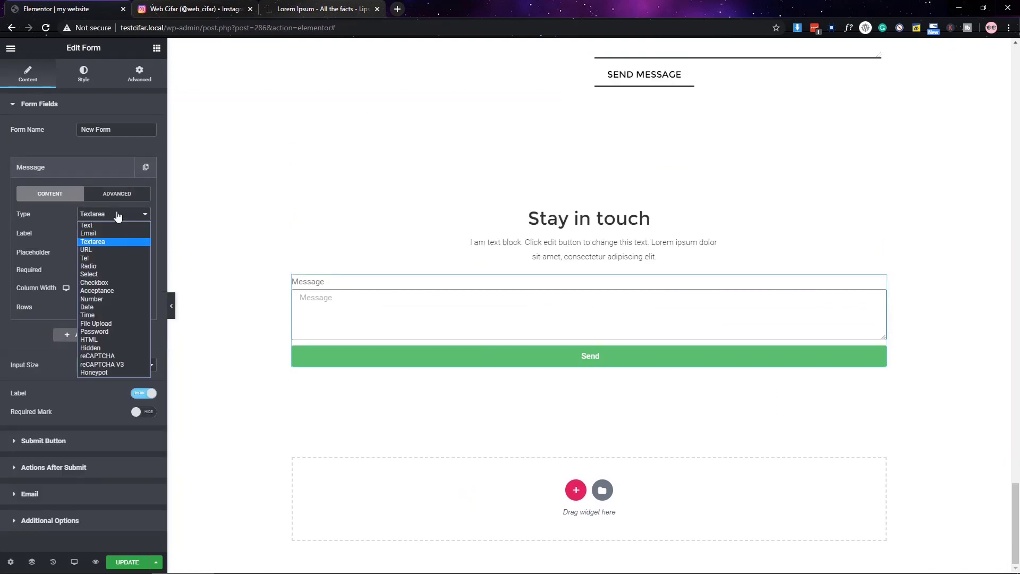
left_click(85, 233)
type("Email")
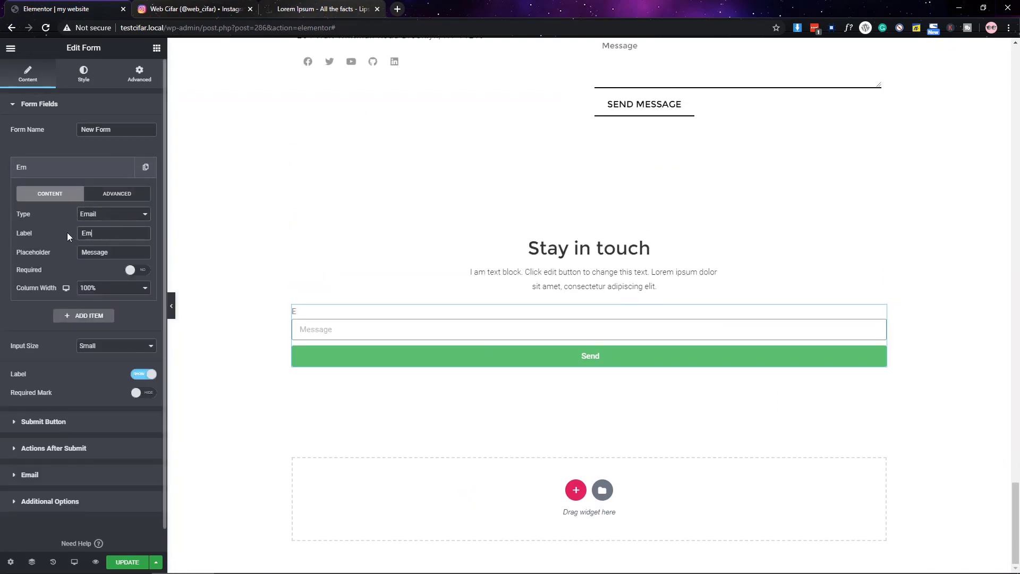
left_click(113, 290)
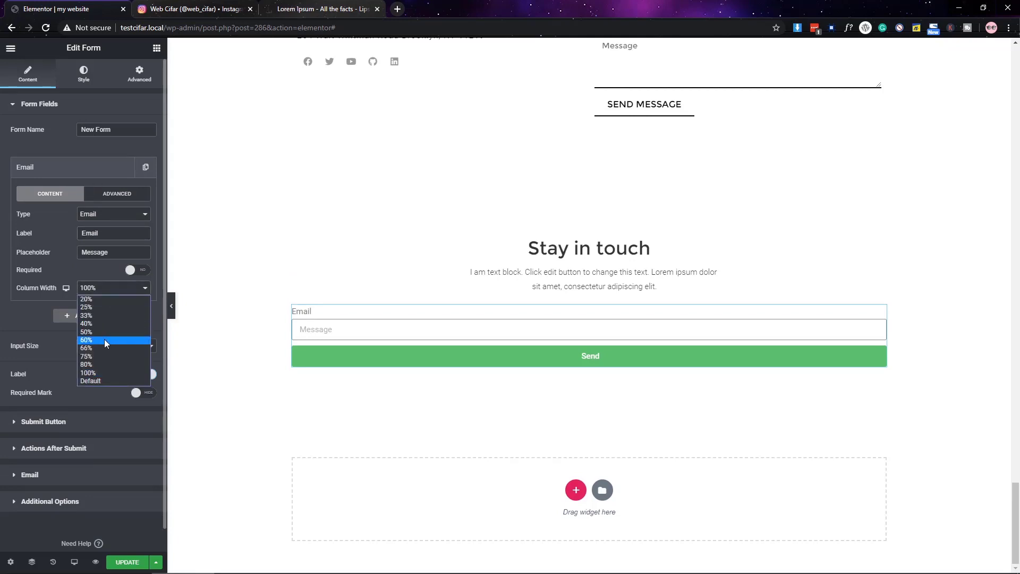
left_click(99, 357)
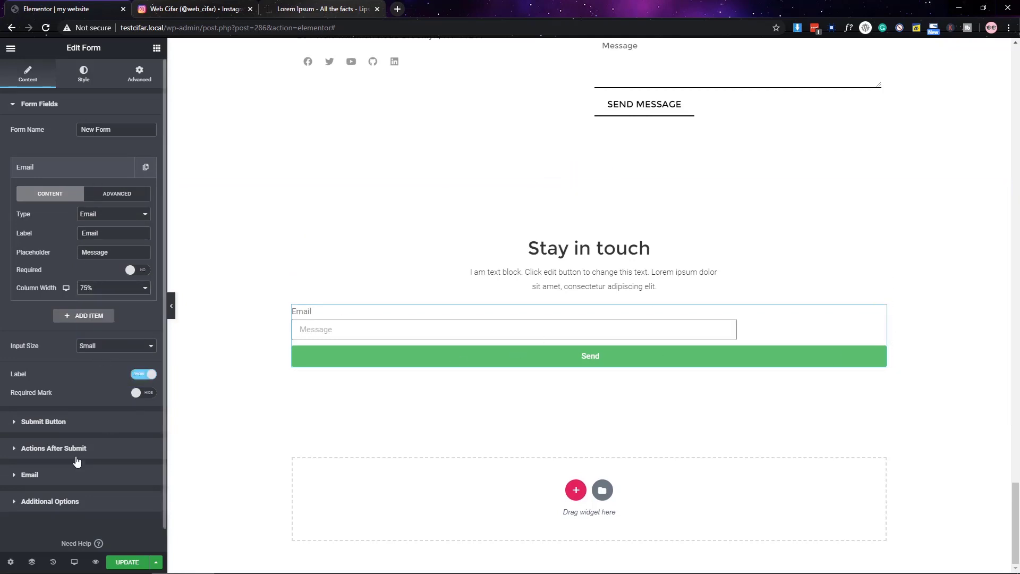
- Set the Send button width to 25%
left_click(56, 423)
left_click(99, 201)
left_click(95, 212)
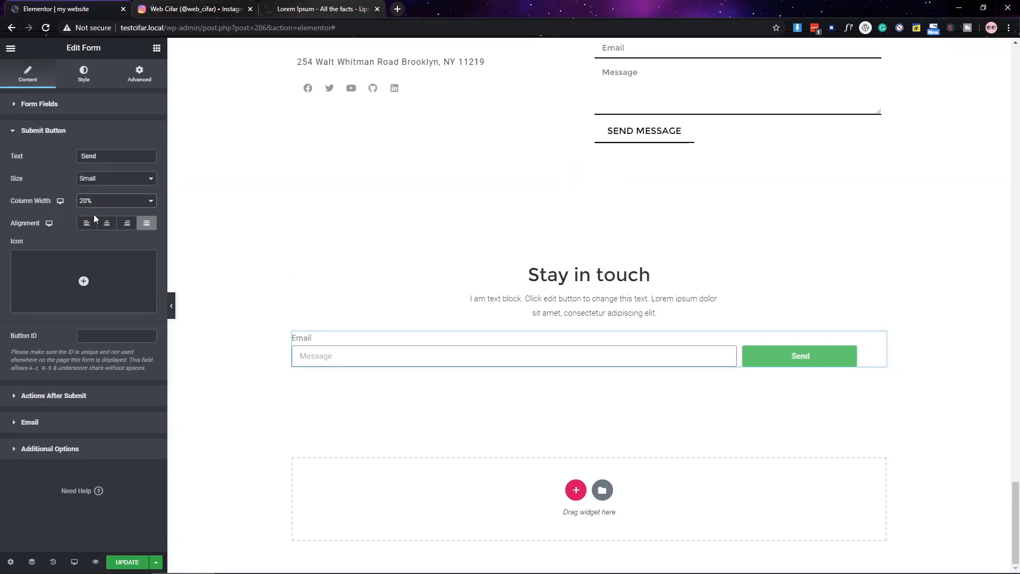
left_click(96, 202)
left_click(99, 220)
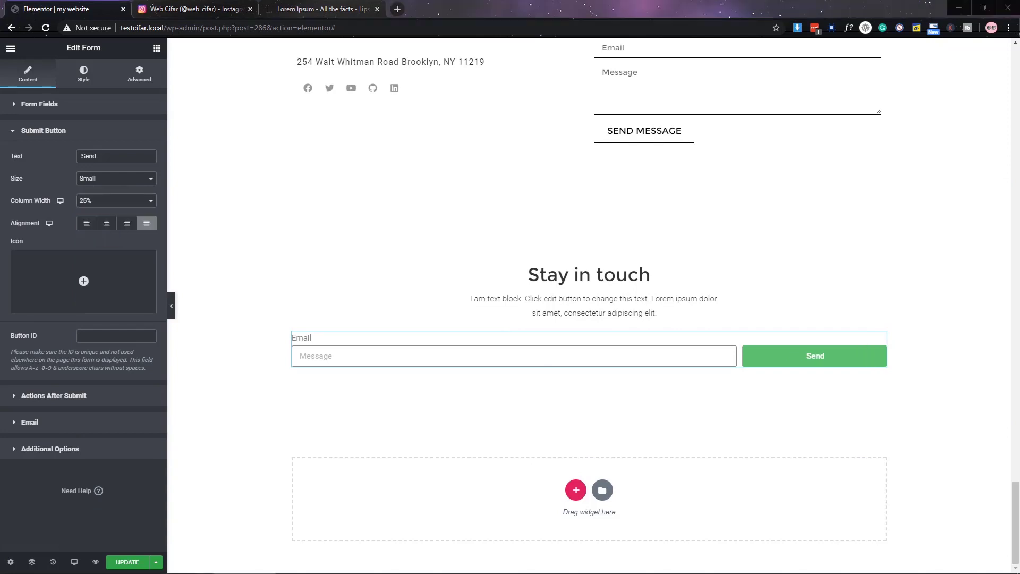
- Copy the contact form, paste its style onto the new form, and select the 'Stay in touch' section
right_click(651, 101)
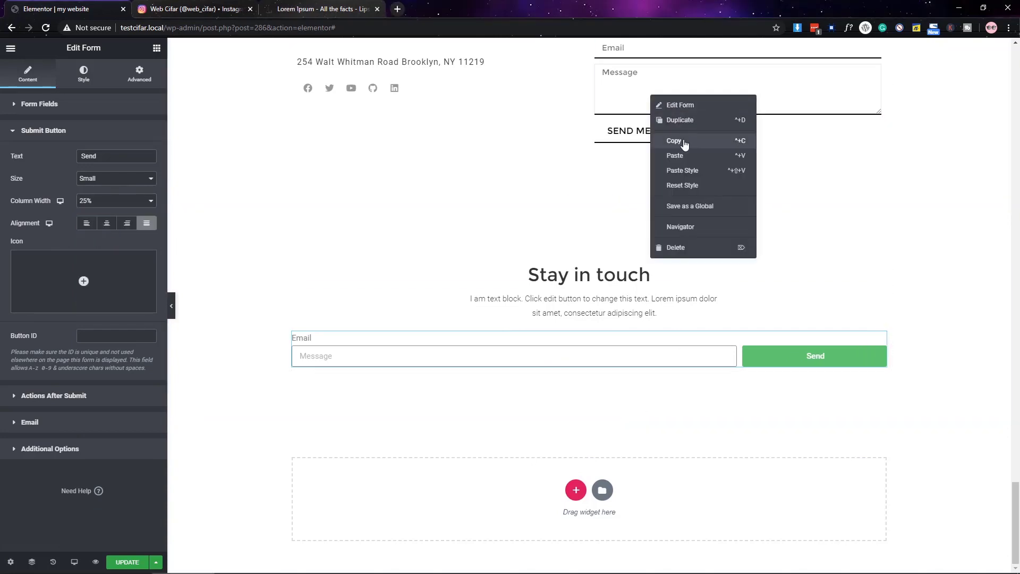
left_click(683, 137)
right_click(467, 357)
left_click(523, 430)
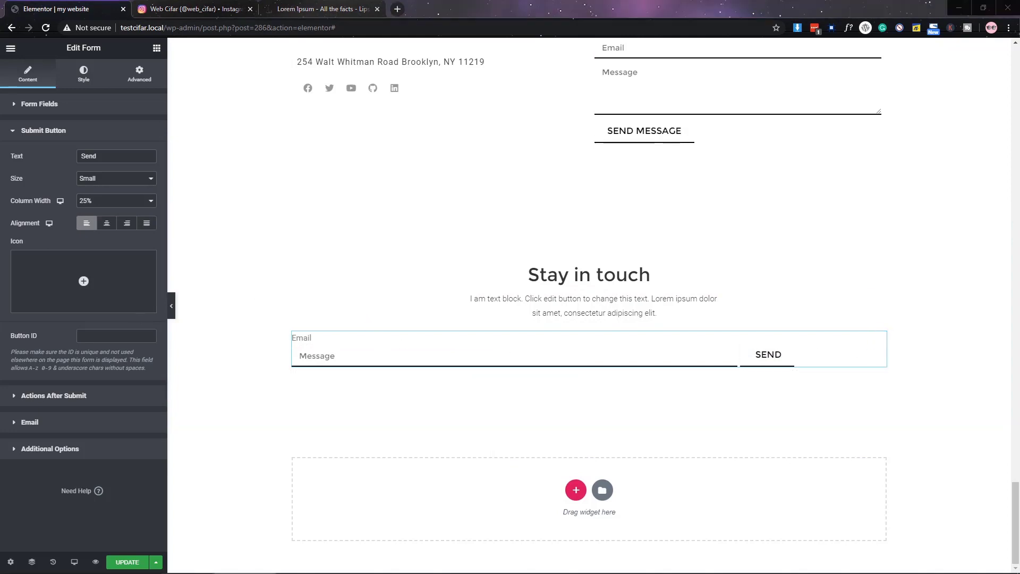
left_click(589, 201)
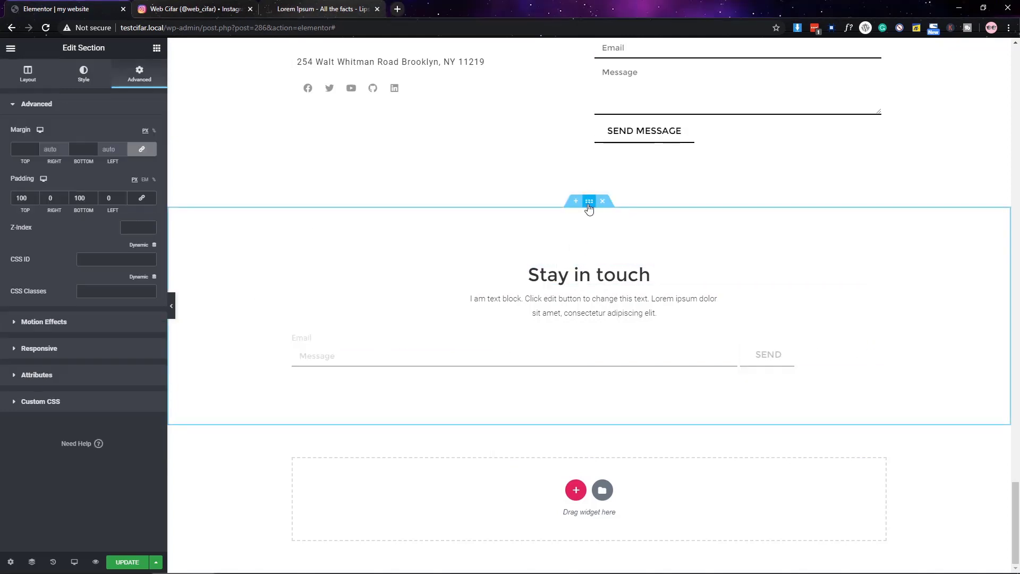
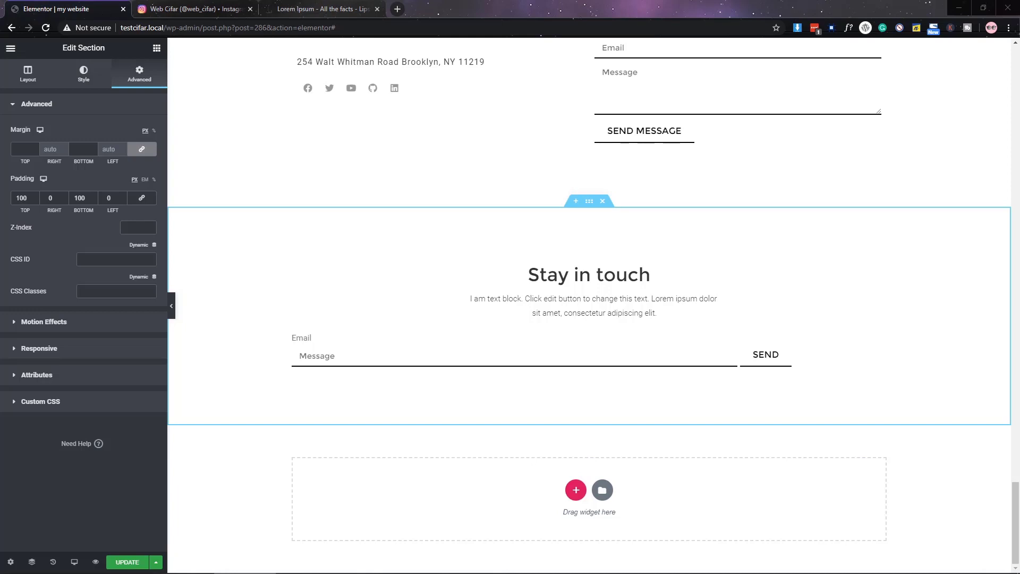
- Narrow the Stay in touch section's content width with the Layout slider
left_click(510, 243)
left_click(485, 218)
left_click(28, 74)
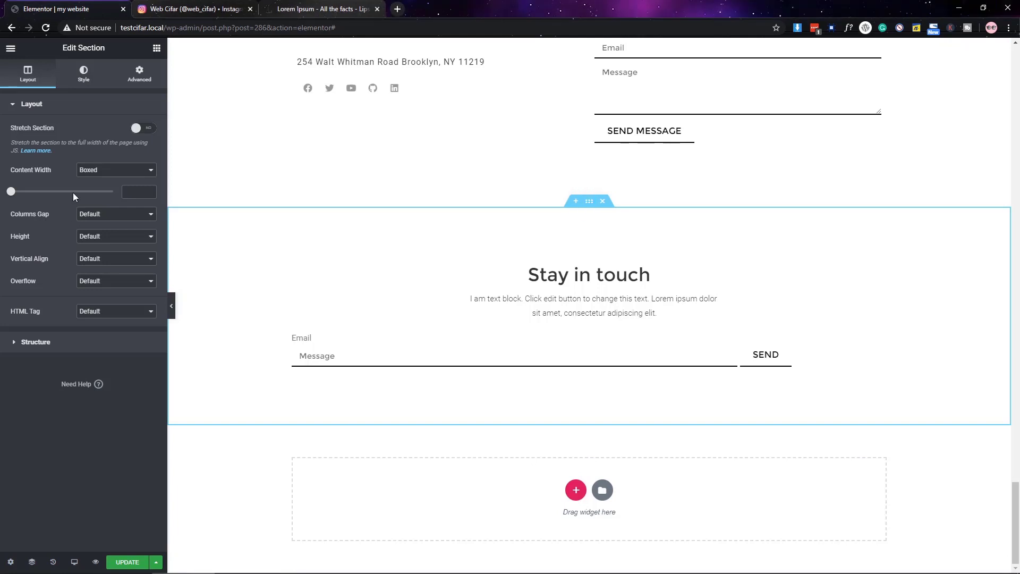
left_click_drag(13, 195, 40, 195)
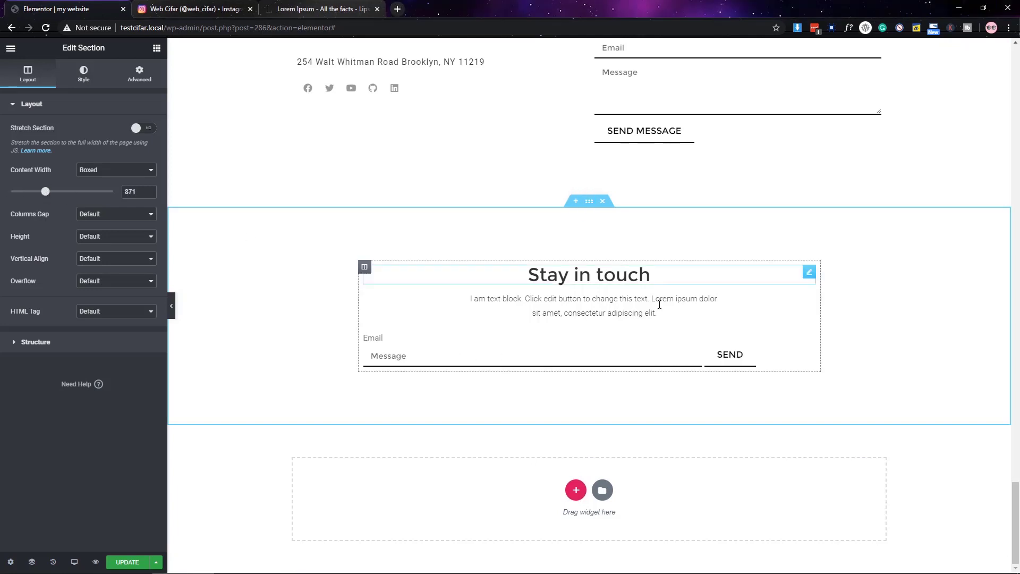
- Relabel the form's submit button Subscribe and check its button typography settings
left_click(809, 339)
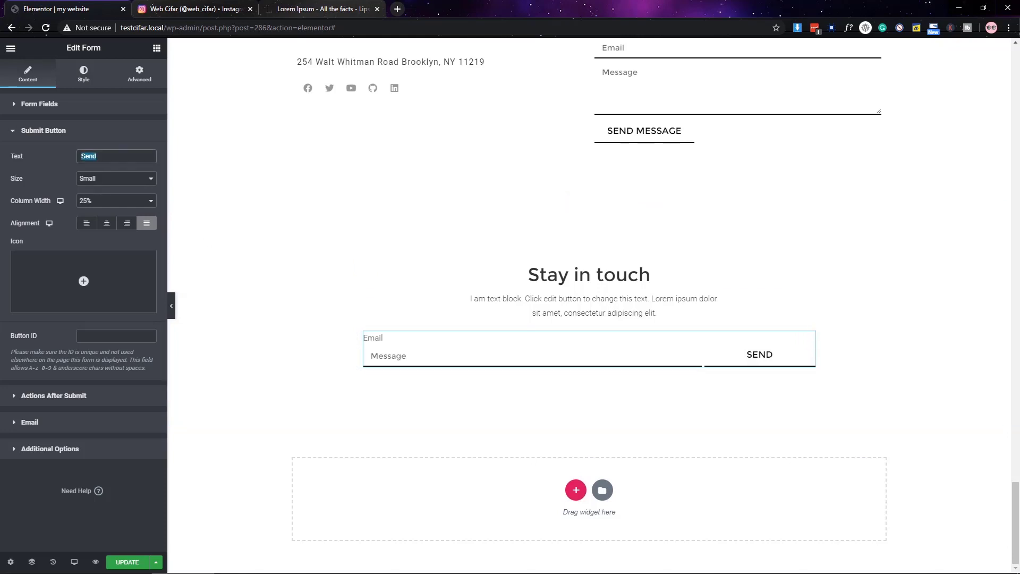
type("e")
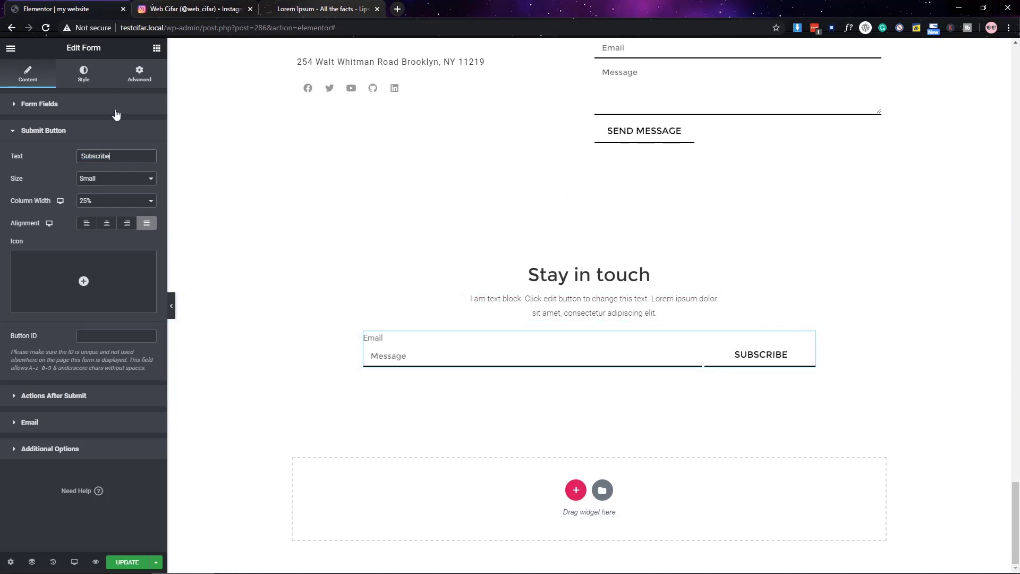
left_click(84, 74)
left_click(69, 437)
left_click(143, 251)
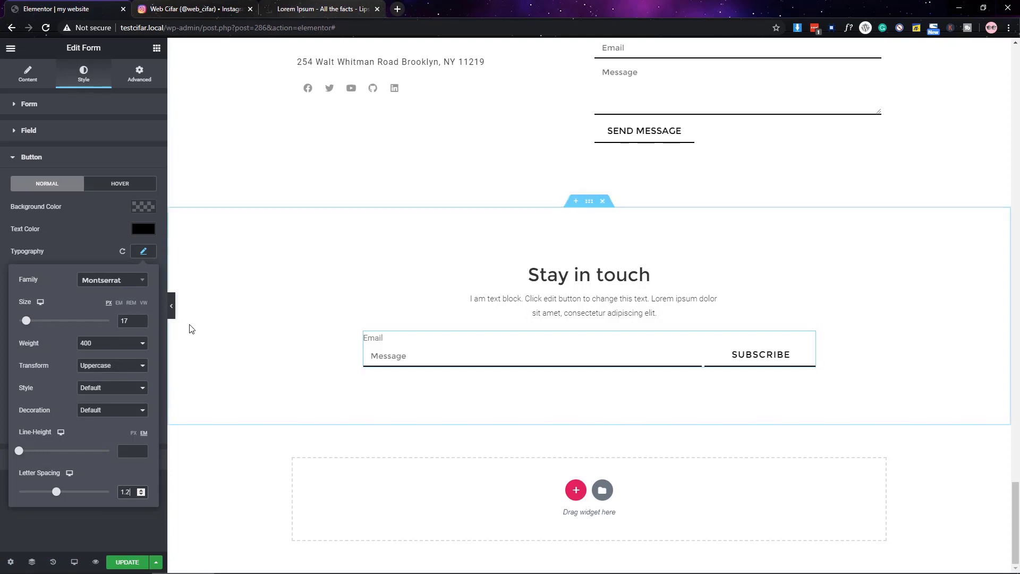
left_click(27, 75)
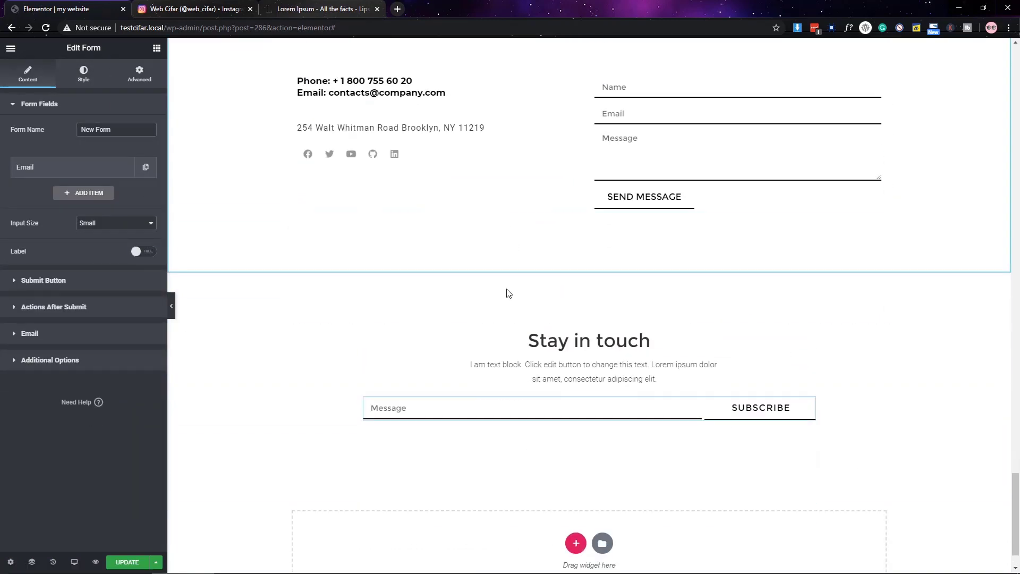
- Set the Stay in touch section's content width to 700
left_click(171, 306)
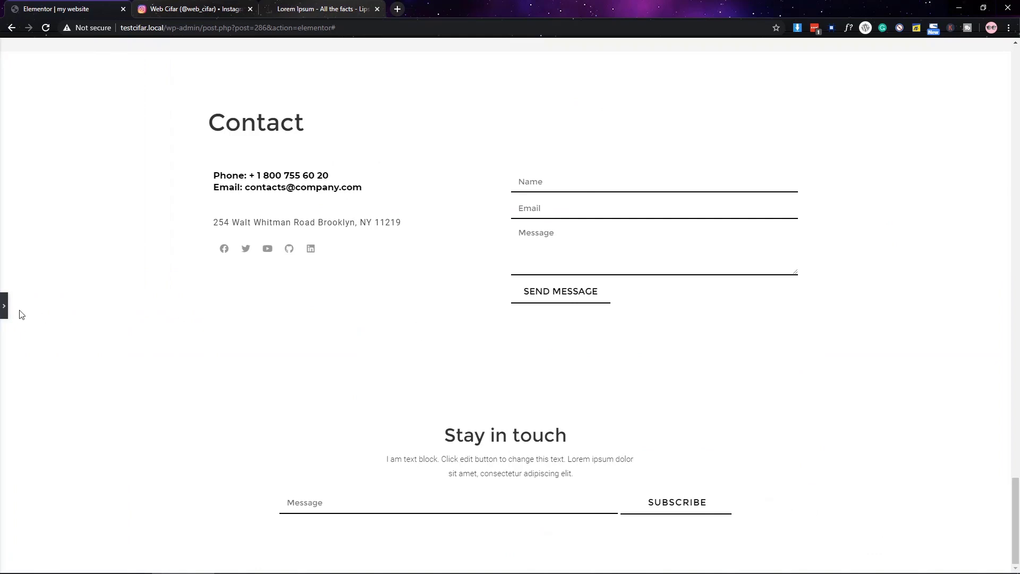
left_click(4, 305)
left_click(589, 267)
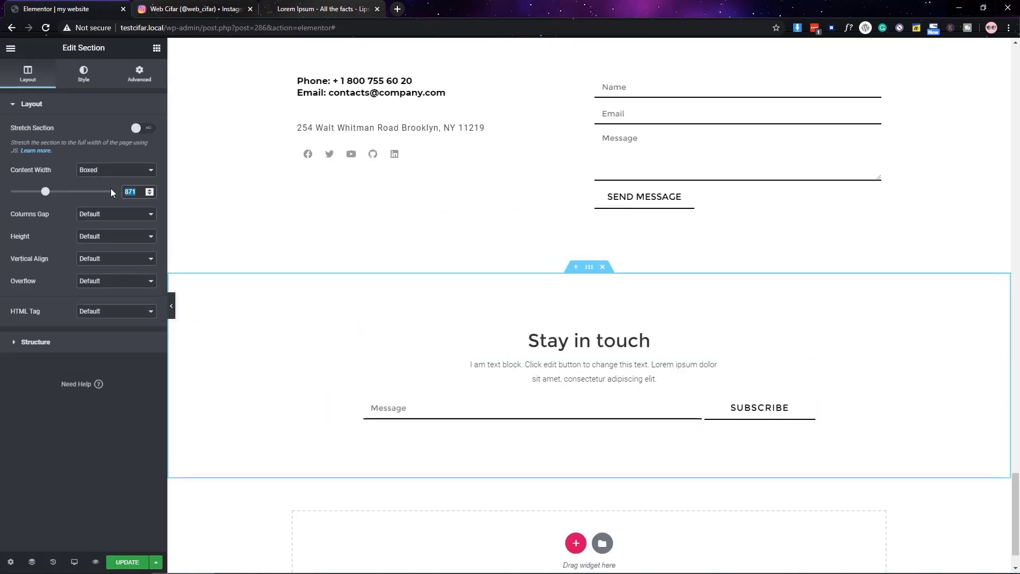
left_click_drag(45, 191, 29, 191)
type("500")
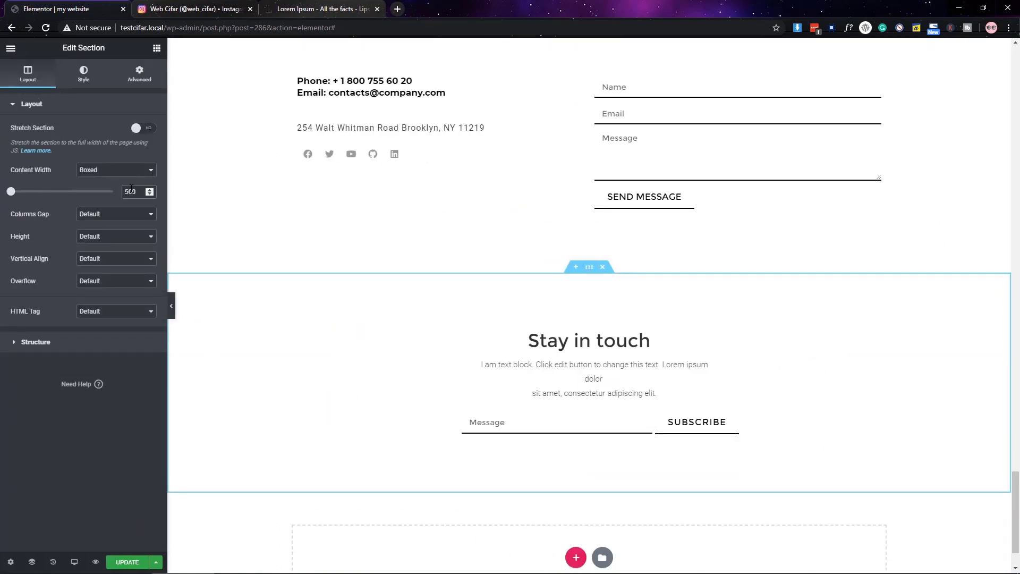
key("BackSpace")
type("7")
key("BackSpace")
type("8")
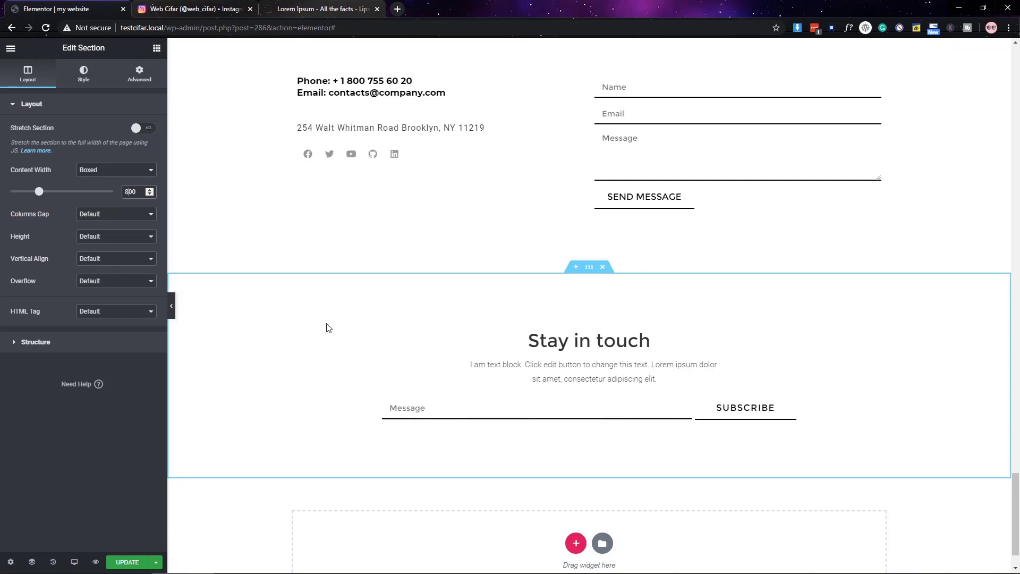
- Preview the narrower form, then add an empty single-column section below it
left_click(171, 306)
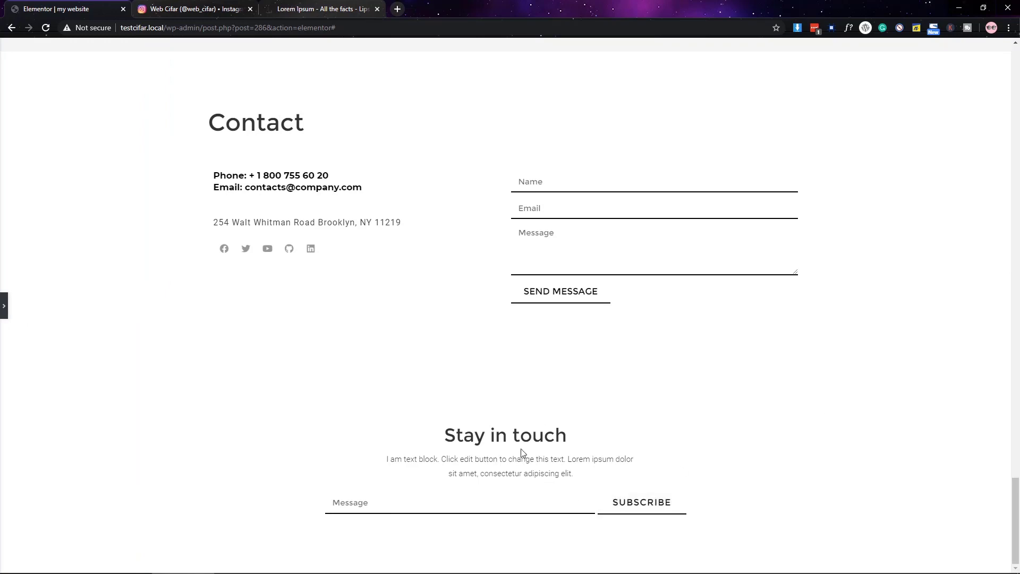
left_click(6, 317)
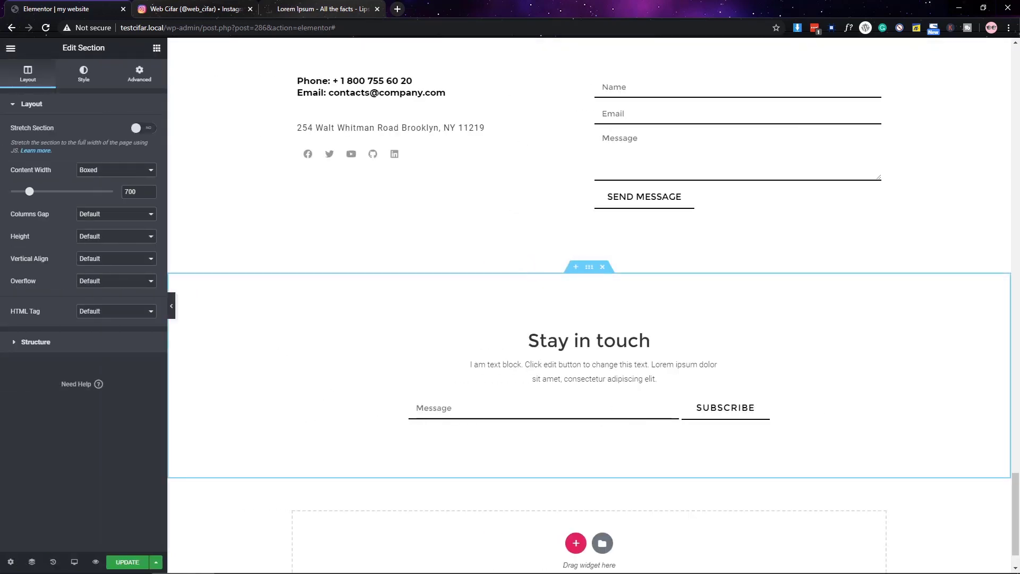
left_click(576, 543)
left_click(445, 523)
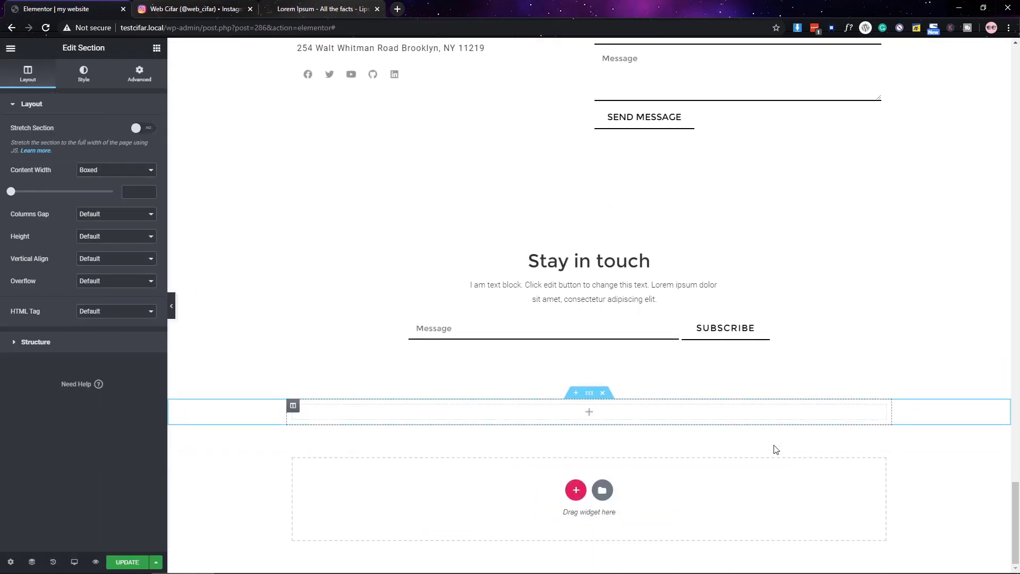
- Give the new section a plain black background
left_click(84, 73)
left_click(87, 153)
left_click(142, 175)
left_click(115, 200)
left_click(51, 490)
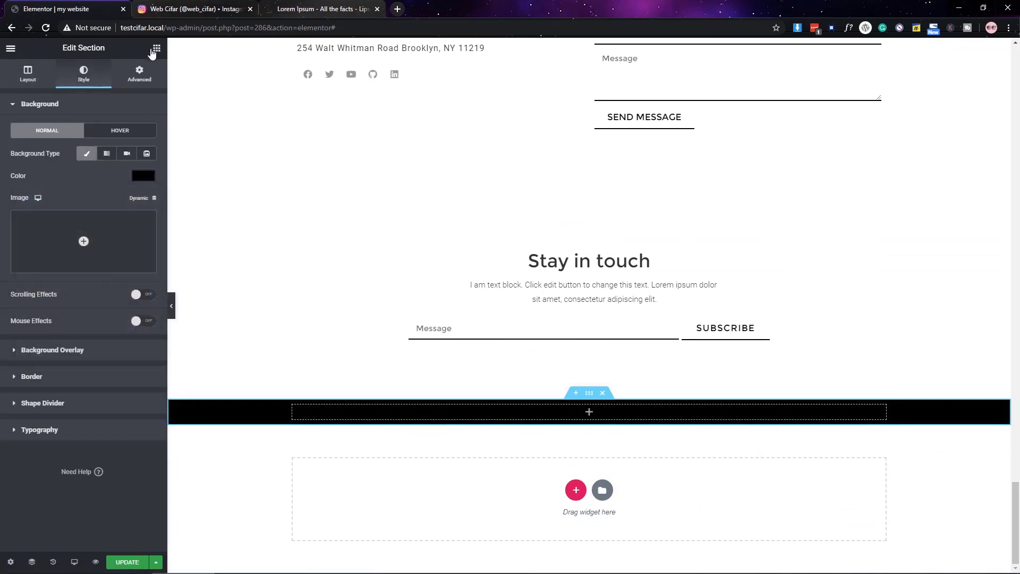
- Set the black section's top padding to 50
left_click(156, 48)
left_click(589, 393)
left_click(139, 73)
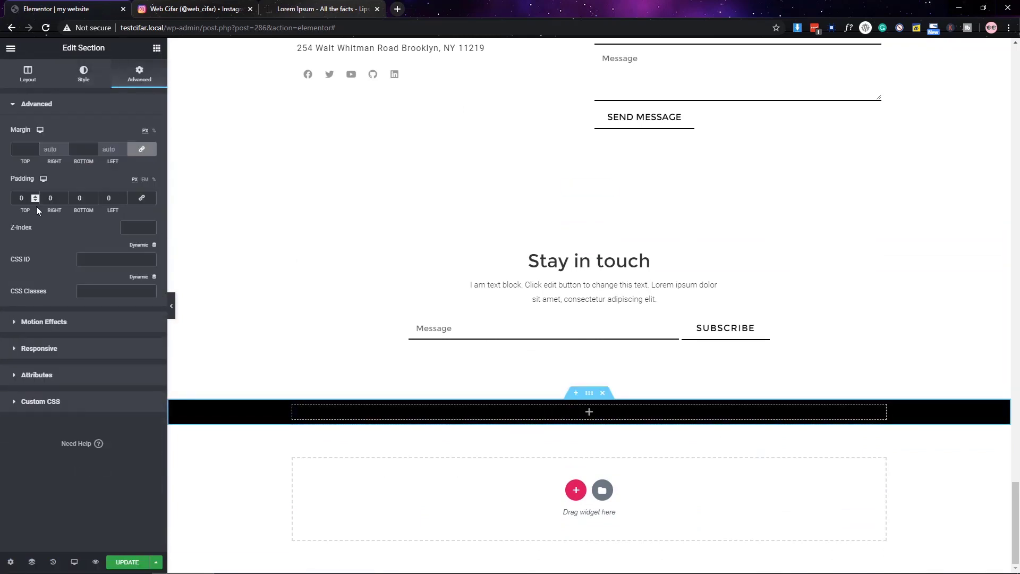
left_click(22, 197)
type("50")
- Paste the copied social icons into the black footer section
left_click(157, 48)
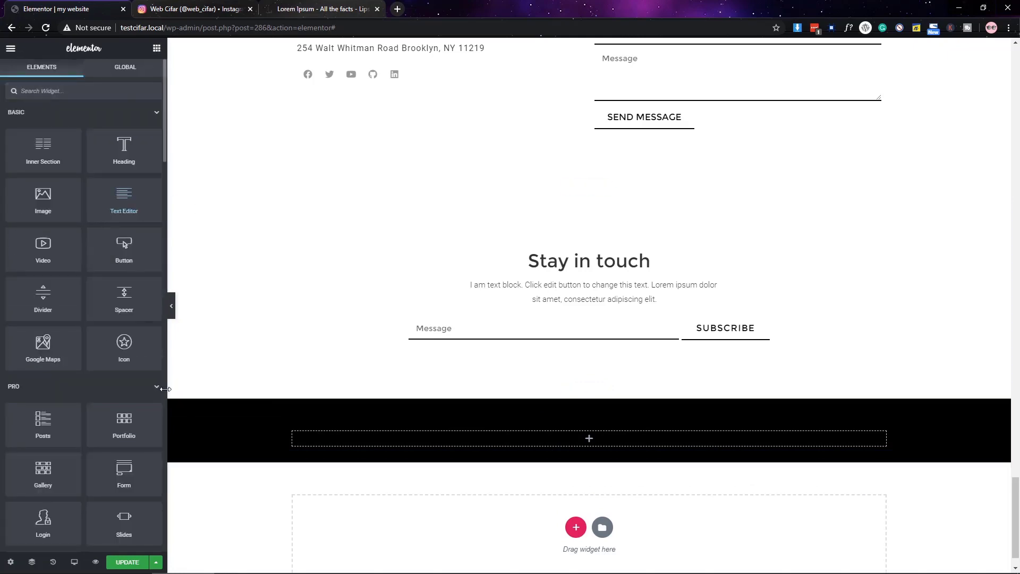
scroll(399, 234, "up", 3)
scroll(481, 271, "down", 3)
right_click(576, 417)
right_click(558, 417)
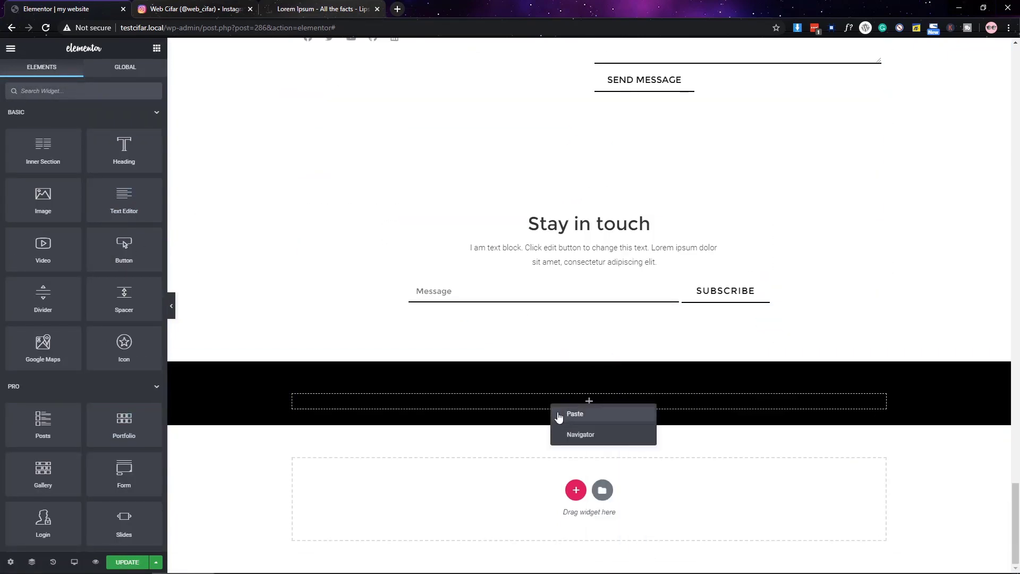
left_click(580, 412)
- Make the social icons semi-transparent white with no primary colour
left_click(84, 74)
left_click(143, 152)
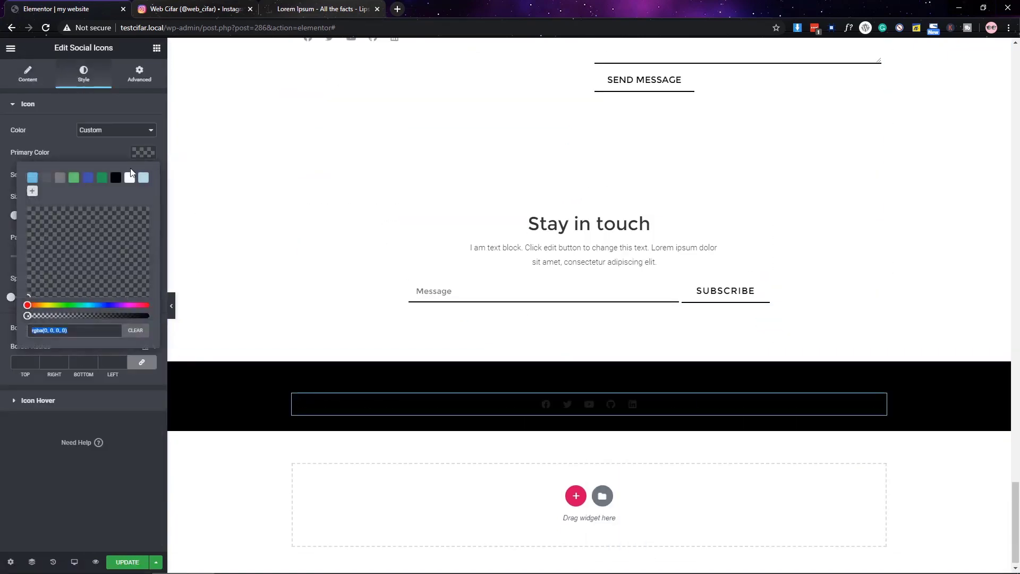
left_click(130, 178)
left_click(135, 330)
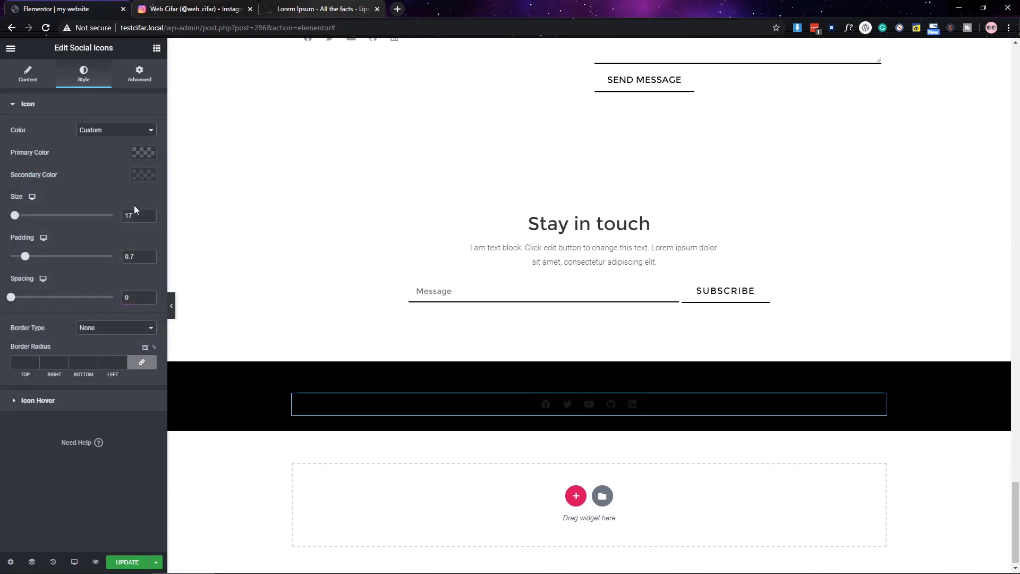
left_click(144, 174)
left_click(73, 338)
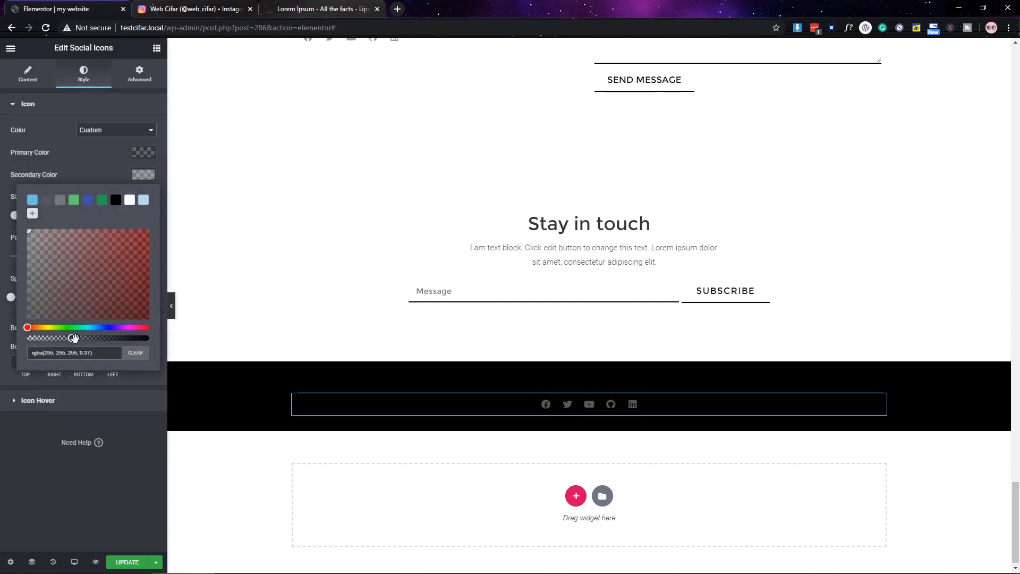
left_click(221, 187)
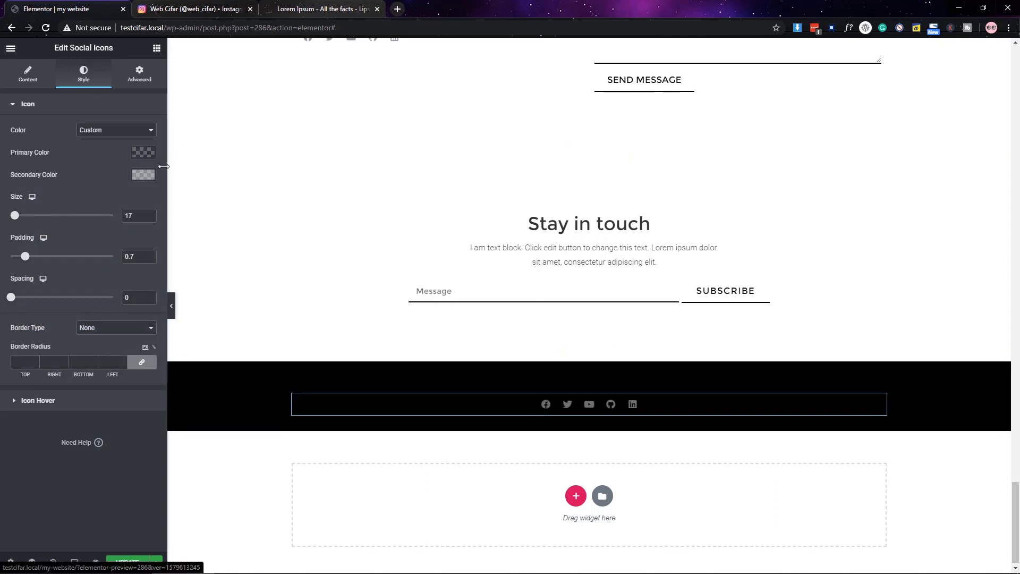
- Set the icons' hover secondary colour to white
left_click(37, 397)
left_click(144, 179)
left_click(142, 205)
left_click(592, 412)
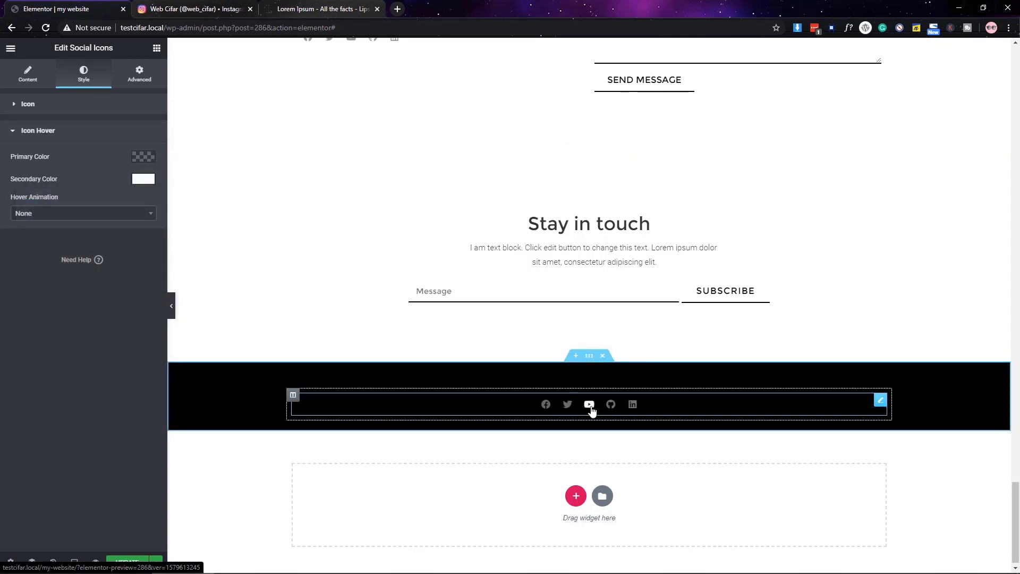
left_click(644, 410)
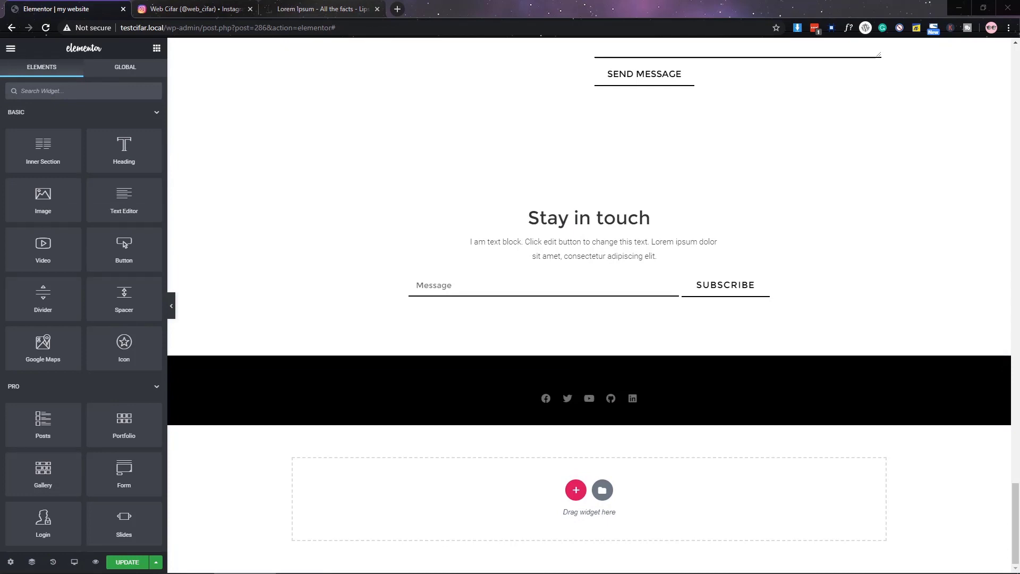
- Add a centred heading below the icons reading 'Copyright 2020 © All rights Reserved'
left_click_drag(124, 149, 584, 409)
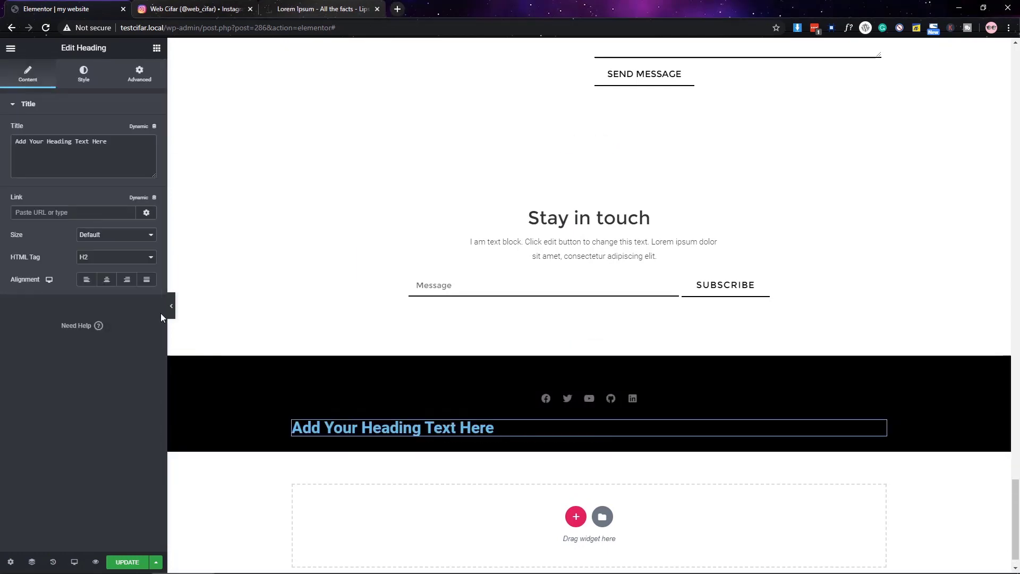
left_click(106, 279)
triple_click(58, 141)
type("© All rights Reserved. Design by Web Cifar")
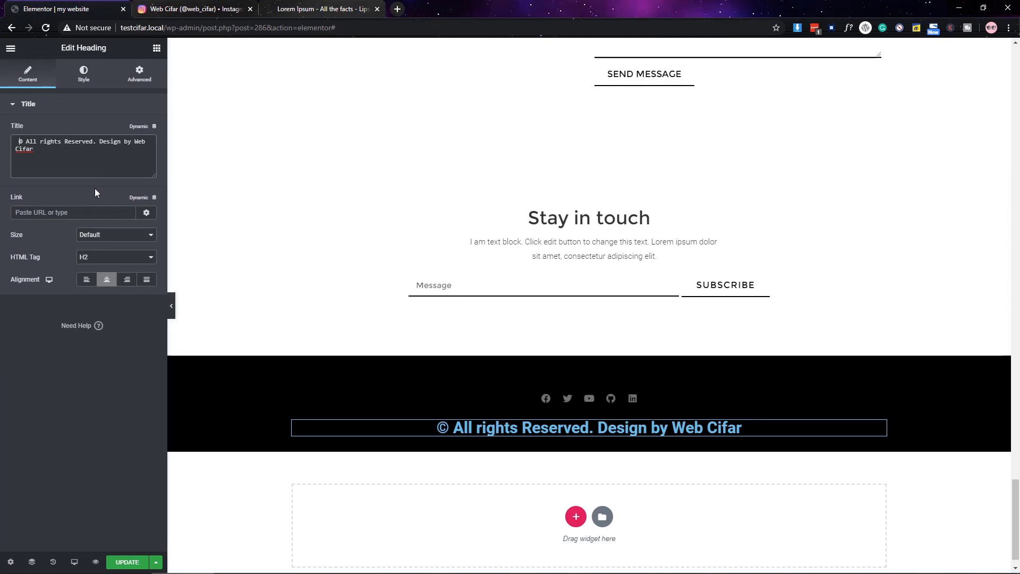
type("Copy")
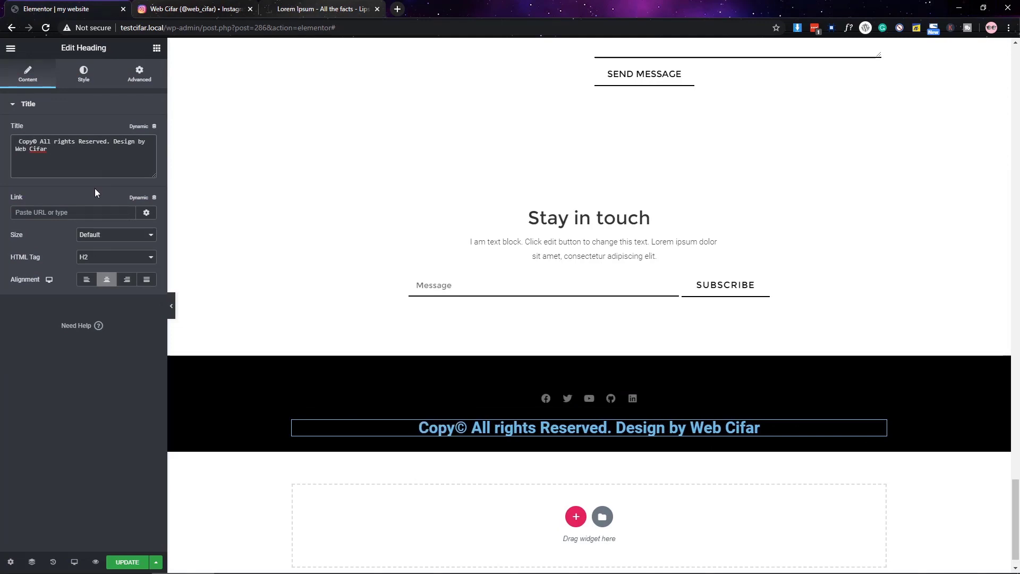
type("right 2020")
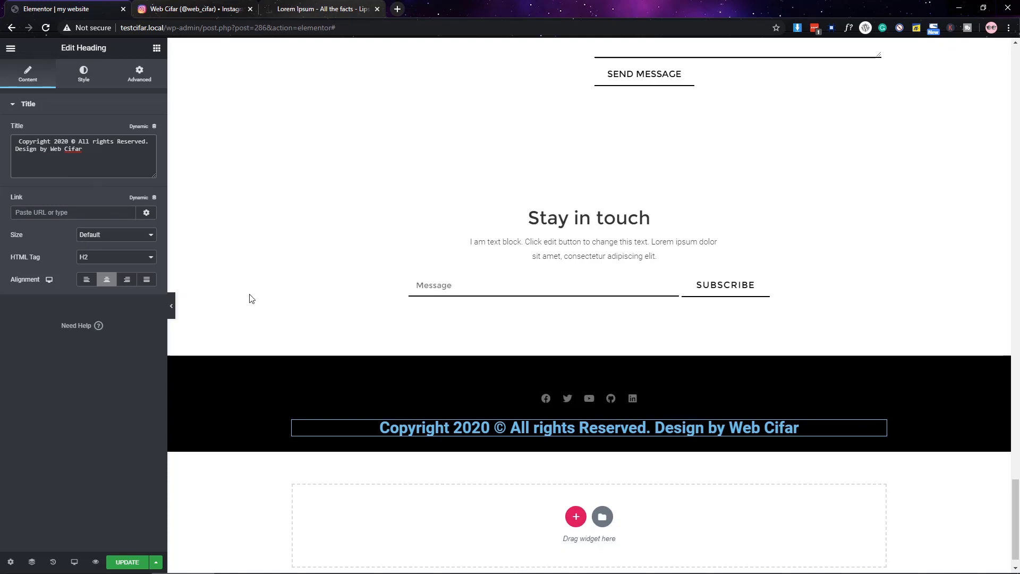
- Style the copyright heading in Montserrat with a small font size
left_click(83, 73)
left_click(143, 130)
left_click(106, 420)
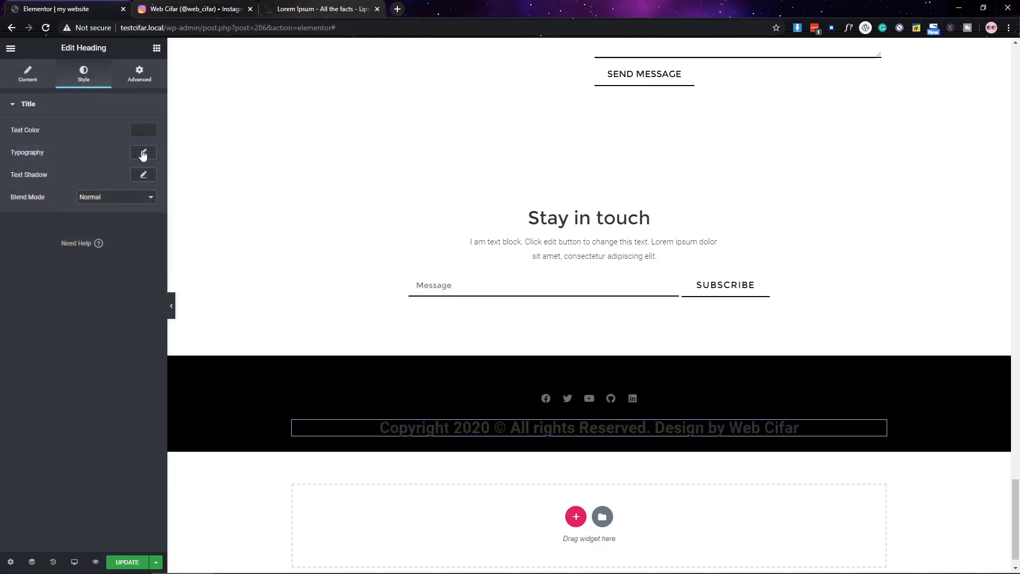
left_click(143, 153)
left_click(119, 181)
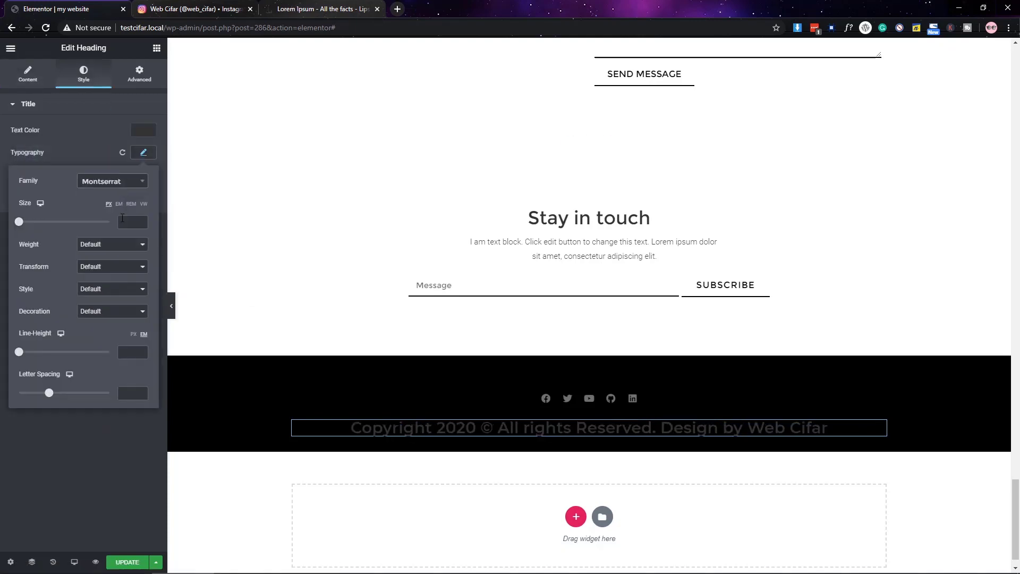
left_click(122, 218)
type("14")
- Make the copyright text grey with weight 300 and preview the footer
left_click(144, 131)
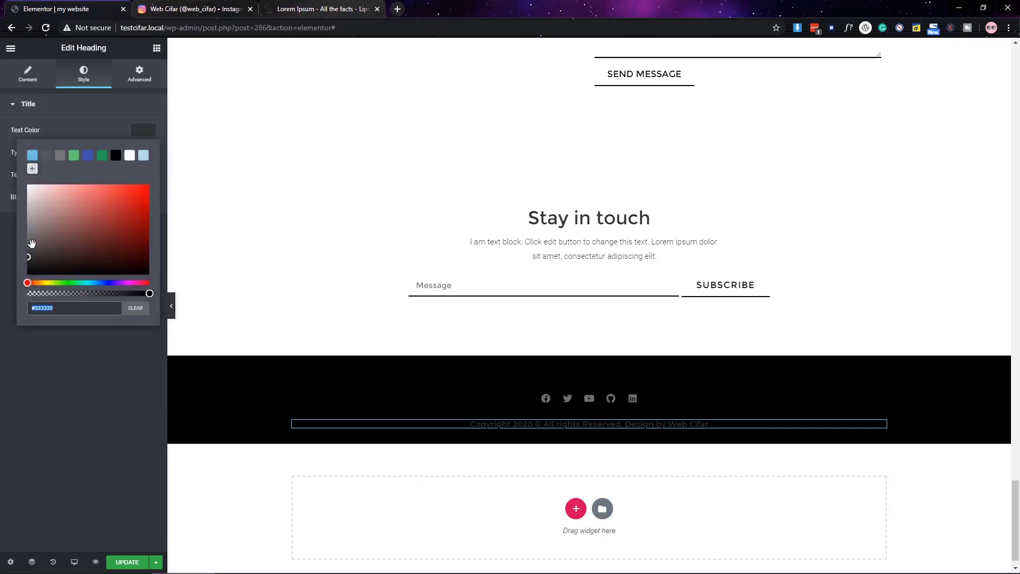
left_click(96, 397)
left_click(143, 153)
left_click(112, 244)
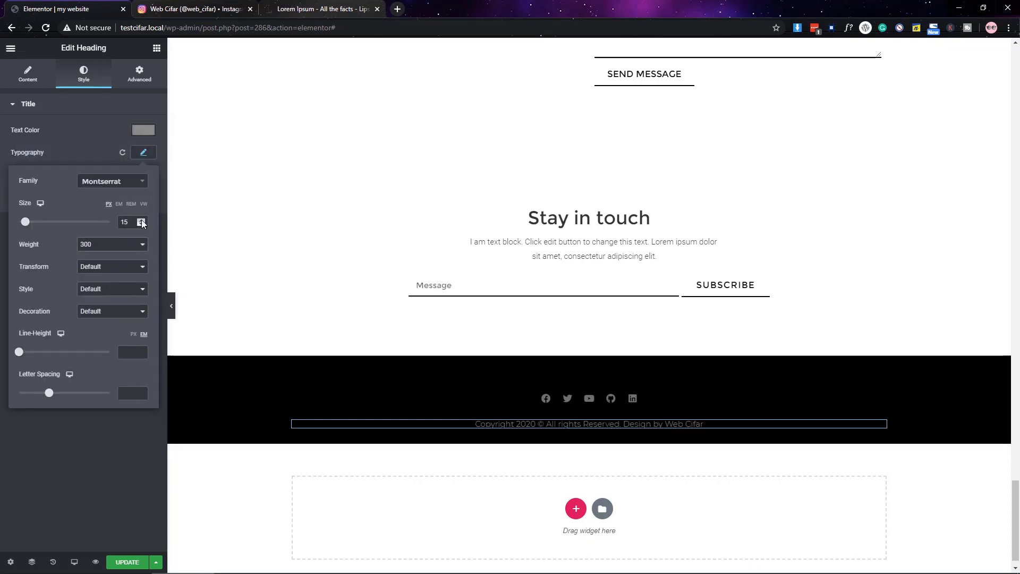
left_click(162, 255)
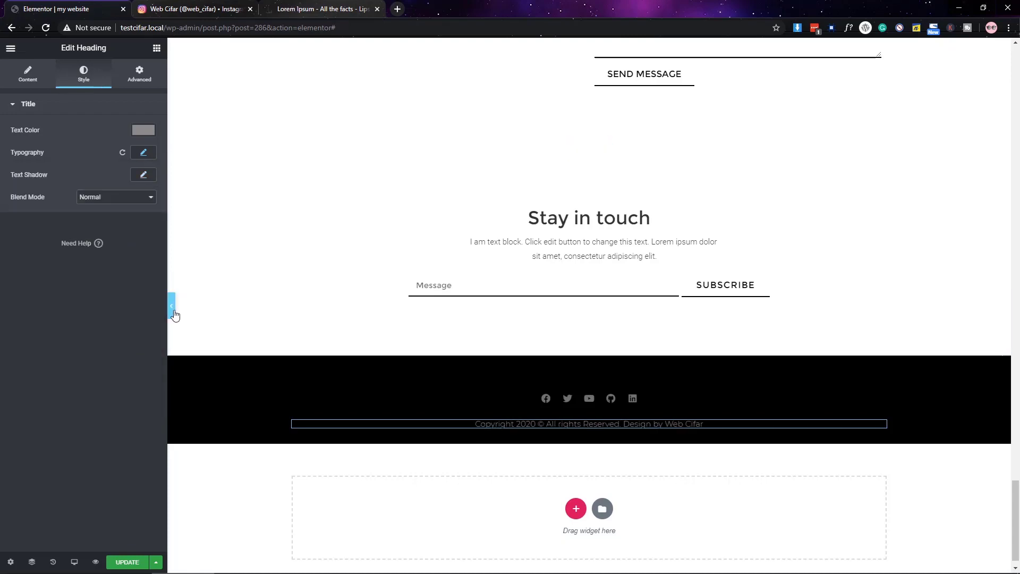
left_click(172, 308)
scroll(688, 385, "up", 15)
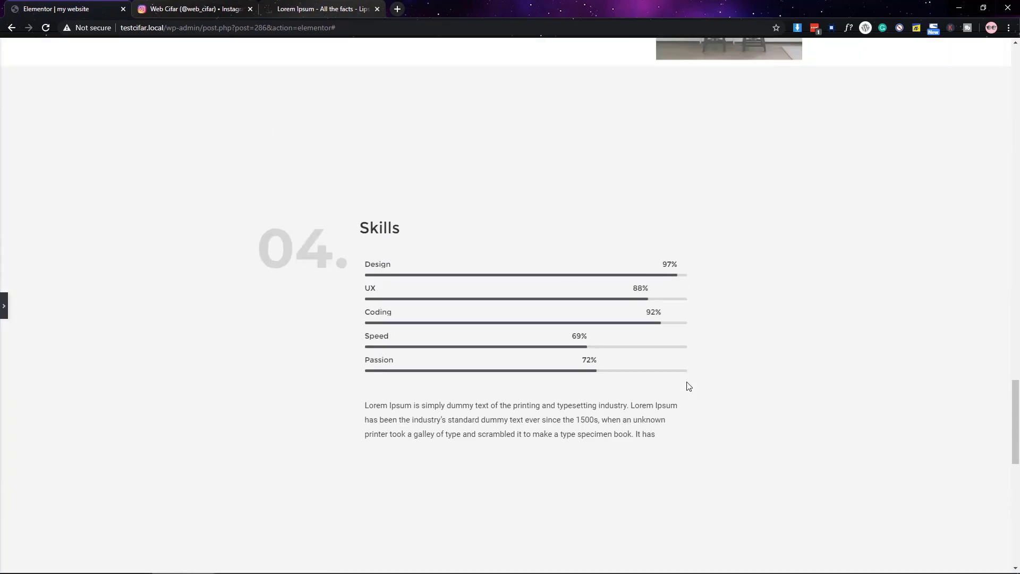
- Give the Projects section a top padding of 100
scroll(688, 385, "up", 10)
scroll(686, 381, "down", 2)
left_click(5, 306)
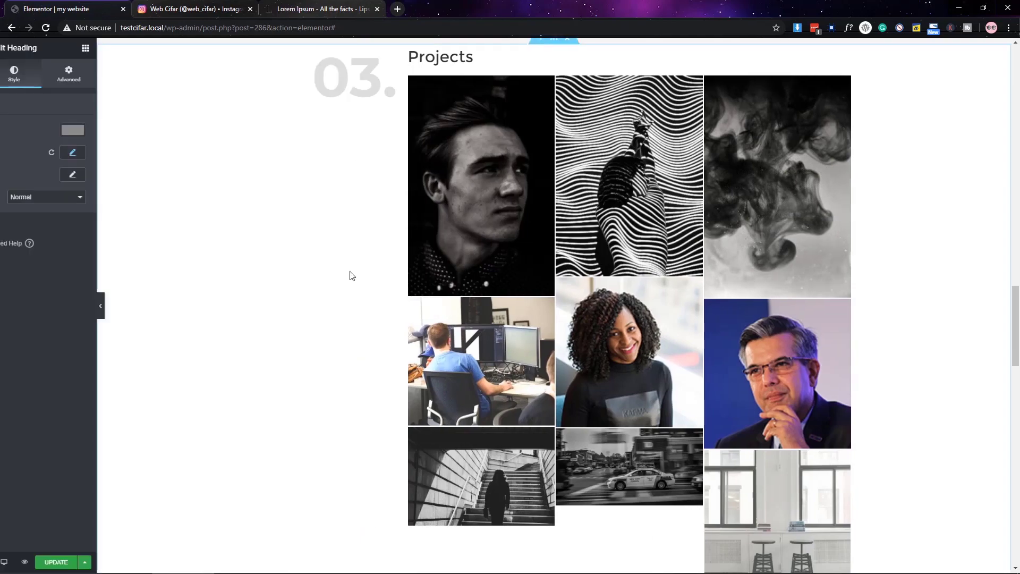
left_click(589, 144)
type("100")
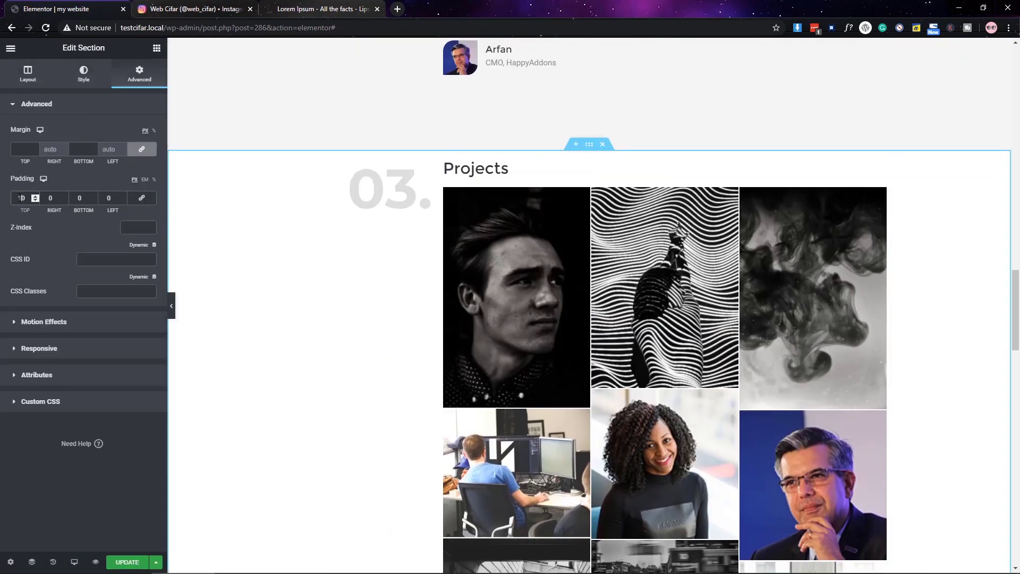
- Preview the page to check the Projects section spacing
left_click(172, 311)
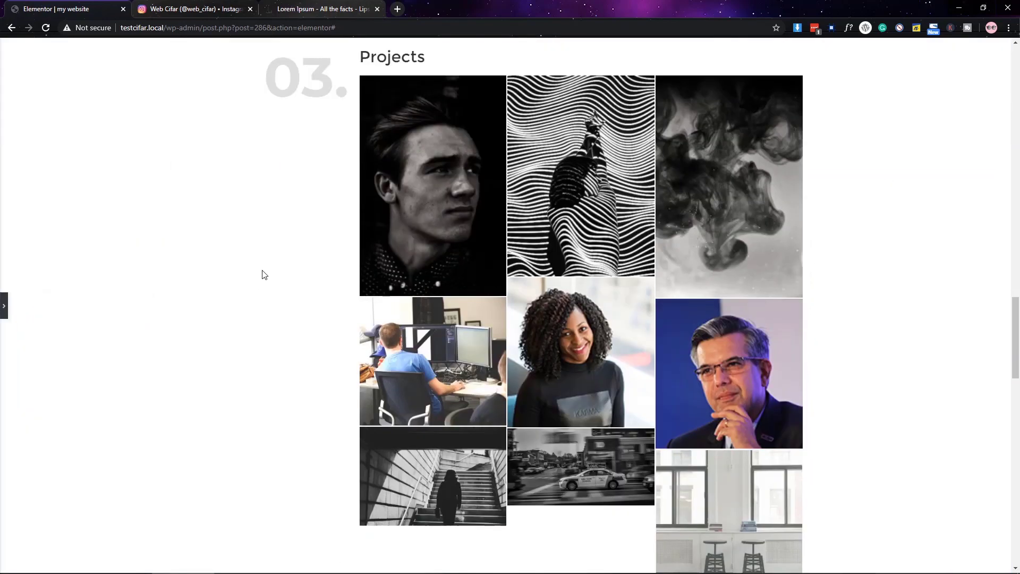
scroll(262, 273, "down", 3)
scroll(262, 273, "up", 10)
scroll(275, 301, "up", 5)
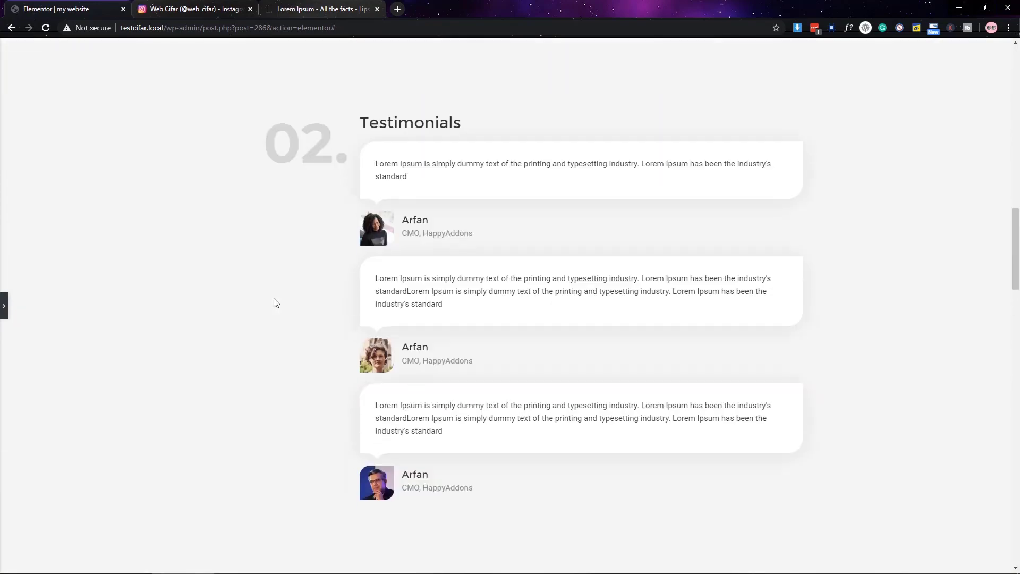
key("ctrl+p")
- Try 100 top padding on the Testimonials section, then undo it
left_click(589, 88)
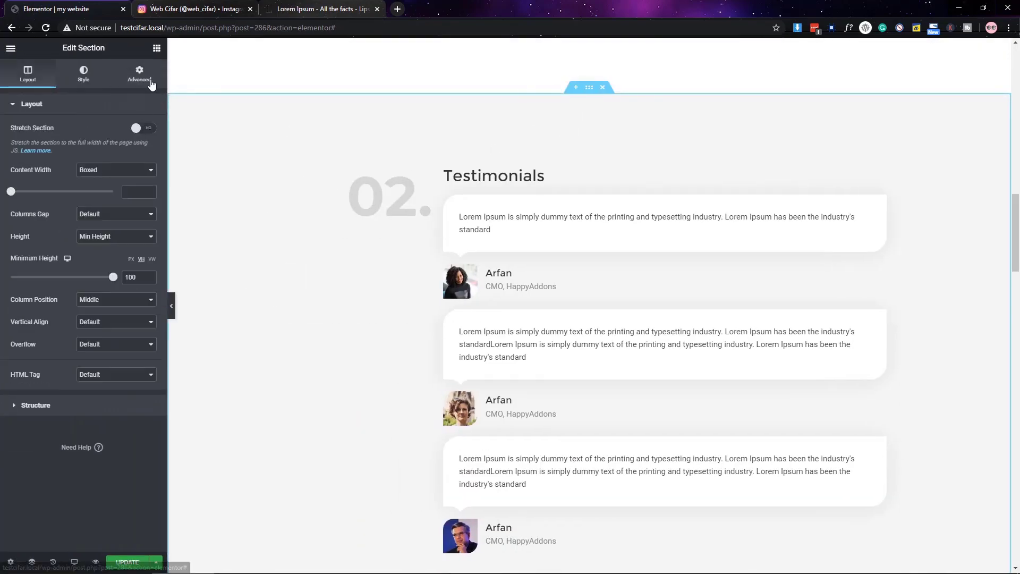
left_click(139, 73)
left_click(19, 198)
type("100")
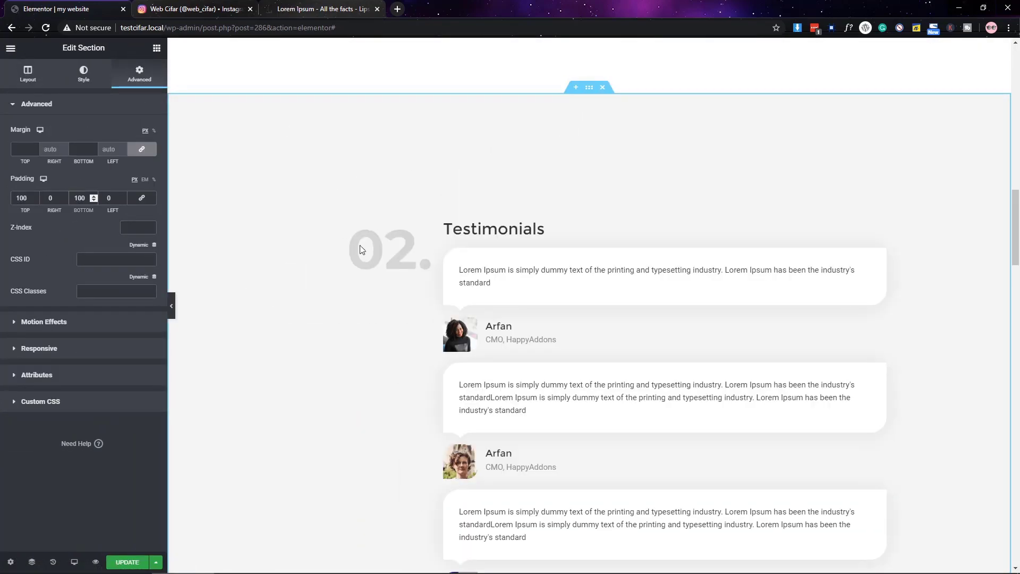
scroll(356, 319, "down", 5)
key("ctrl+z")
key("ctrl+z")
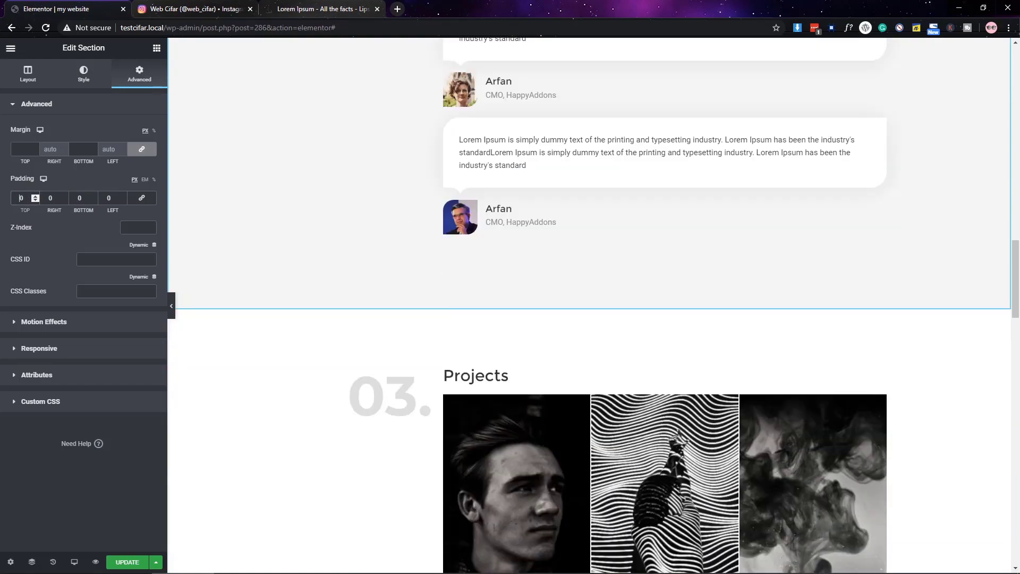
- Add a new two-column section at the very top of the page
scroll(468, 360, "up", 10)
scroll(519, 274, "up", 8)
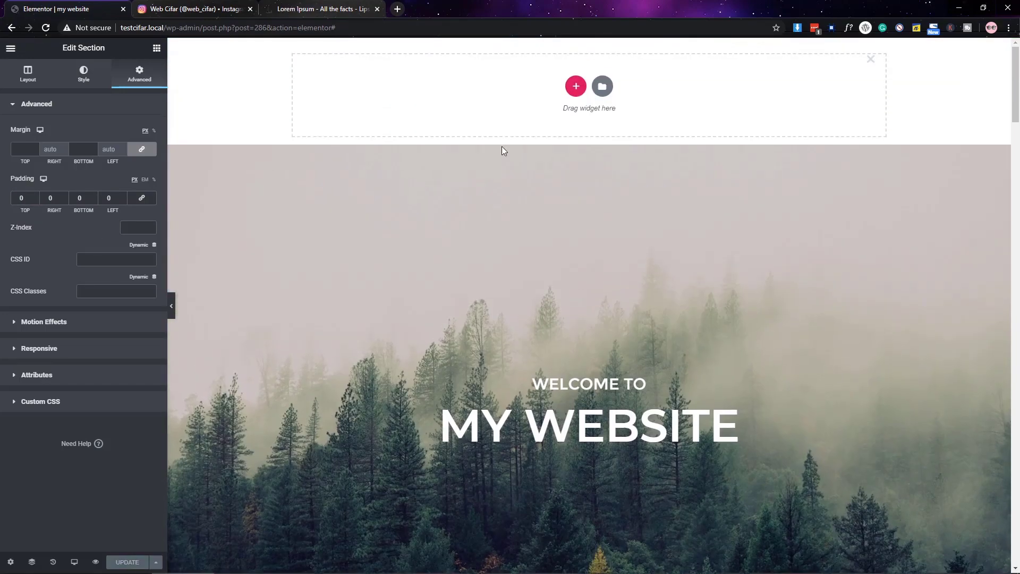
left_click(577, 87)
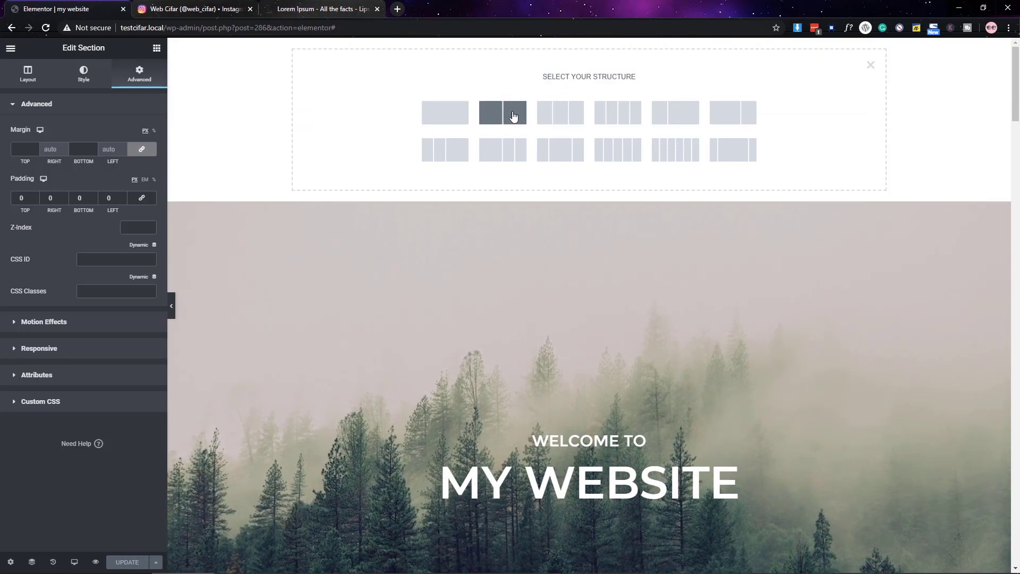
left_click(511, 113)
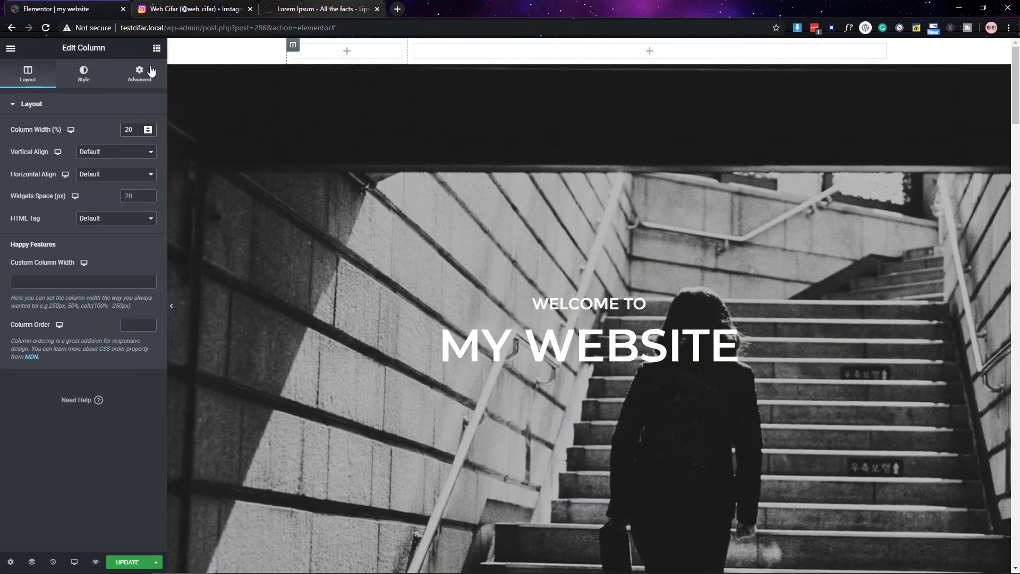